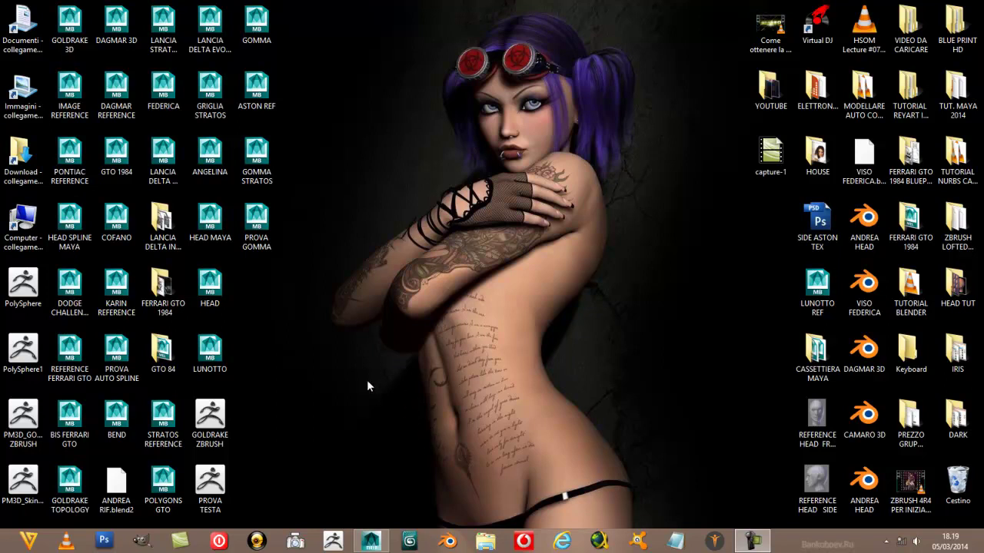
# Restore the Maya 2014 window with the Lancia Delta scene from the taskbar
pyautogui.click(372, 540)
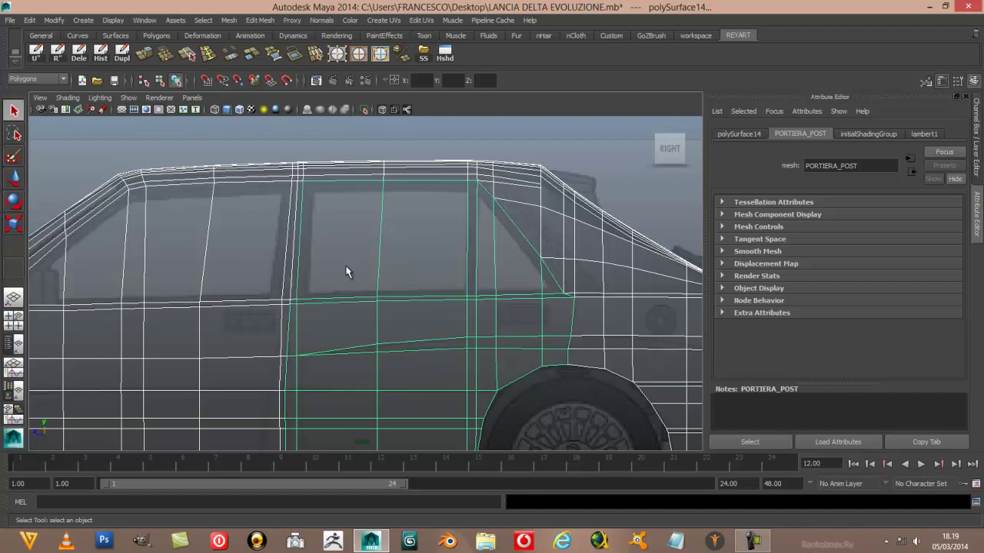
# Zoom around the side view and frame the whole car
pyautogui.scroll(-5, 346, 271)
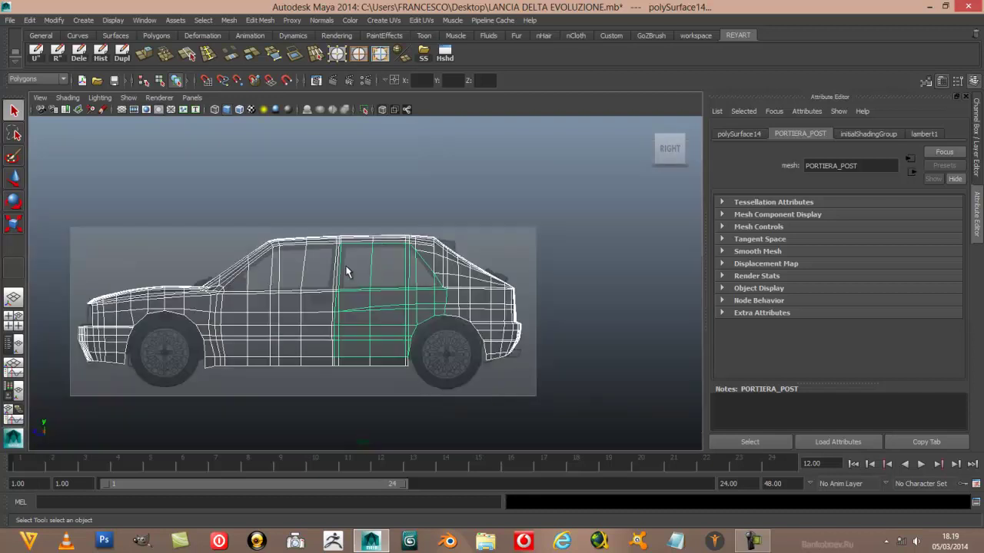
pyautogui.scroll(2, 346, 271)
pyautogui.scroll(2, 346, 271)
pyautogui.scroll(1, 345, 271)
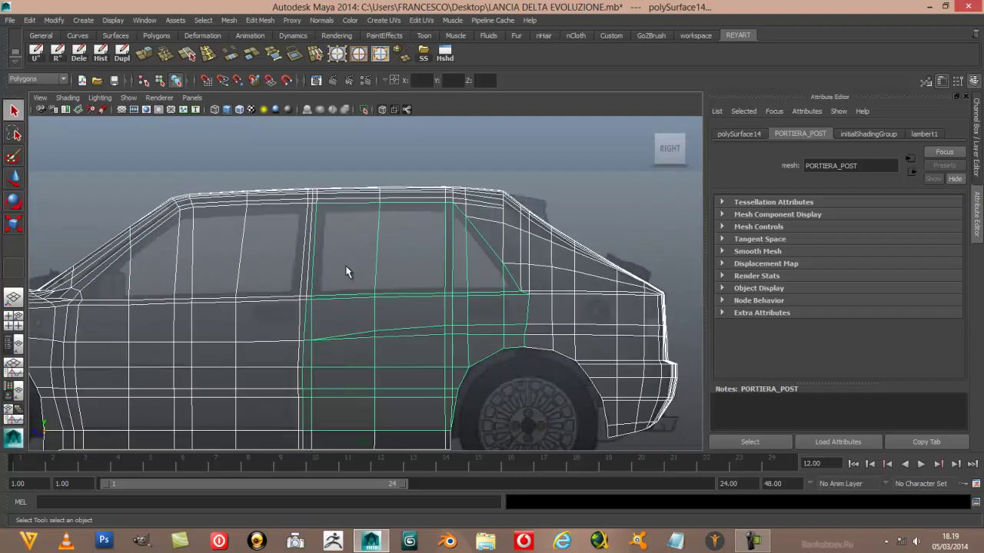
pyautogui.scroll(1, 345, 271)
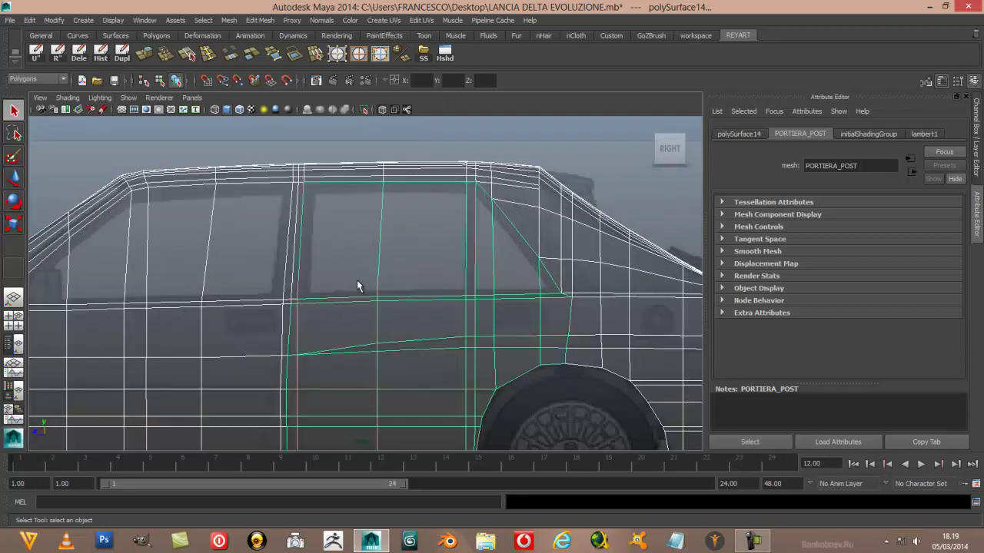
pyautogui.scroll(1, 357, 285)
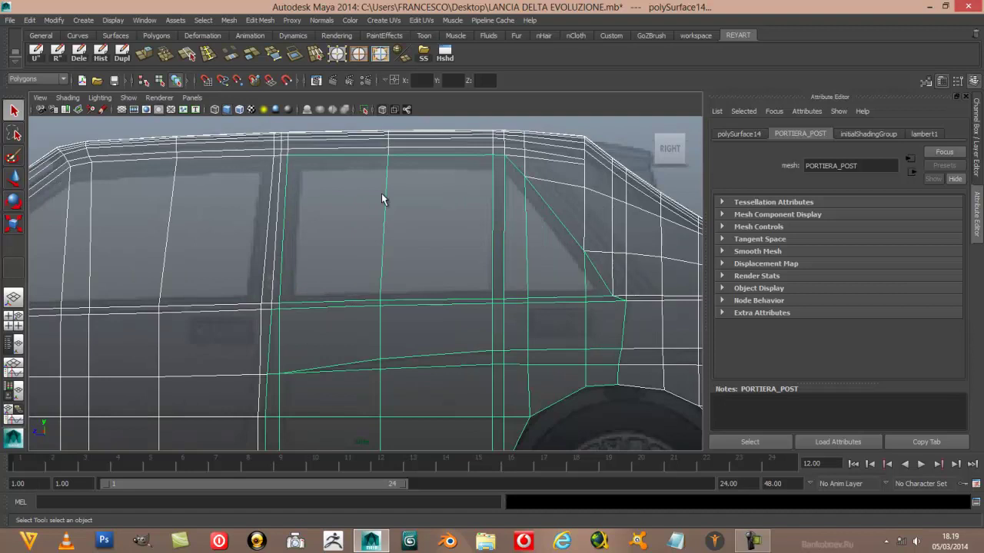
pyautogui.scroll(1, 417, 250)
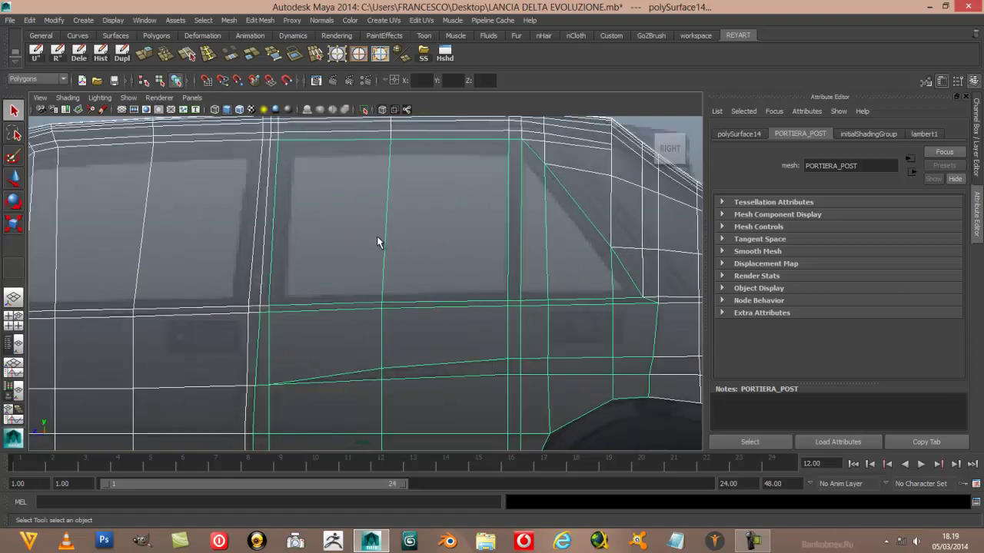
pyautogui.press('a')
# Select the rear door PORTIERA_POST after first picking the front door
pyautogui.scroll(2, 362, 238)
pyautogui.scroll(2, 358, 237)
pyautogui.scroll(2, 359, 240)
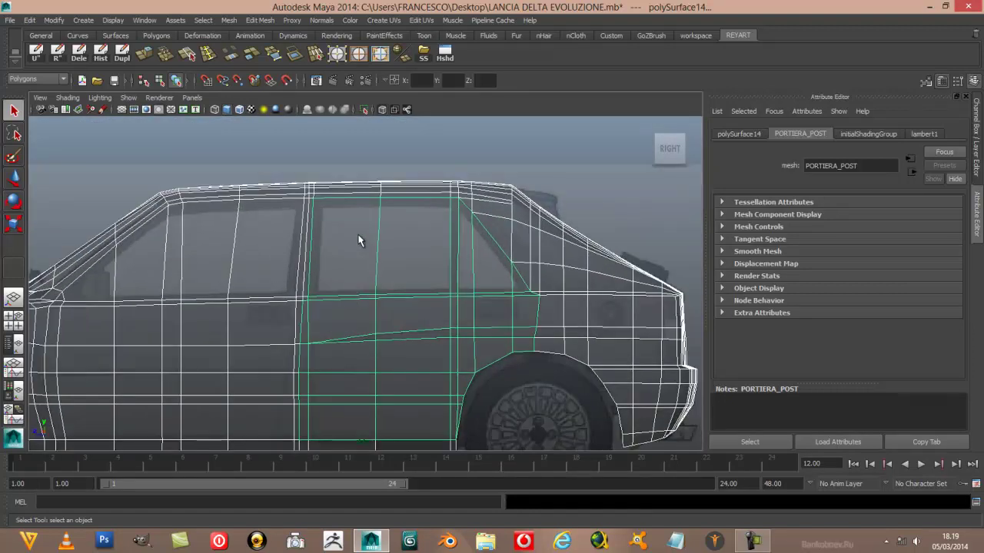
pyautogui.scroll(1, 359, 240)
pyautogui.click(268, 223)
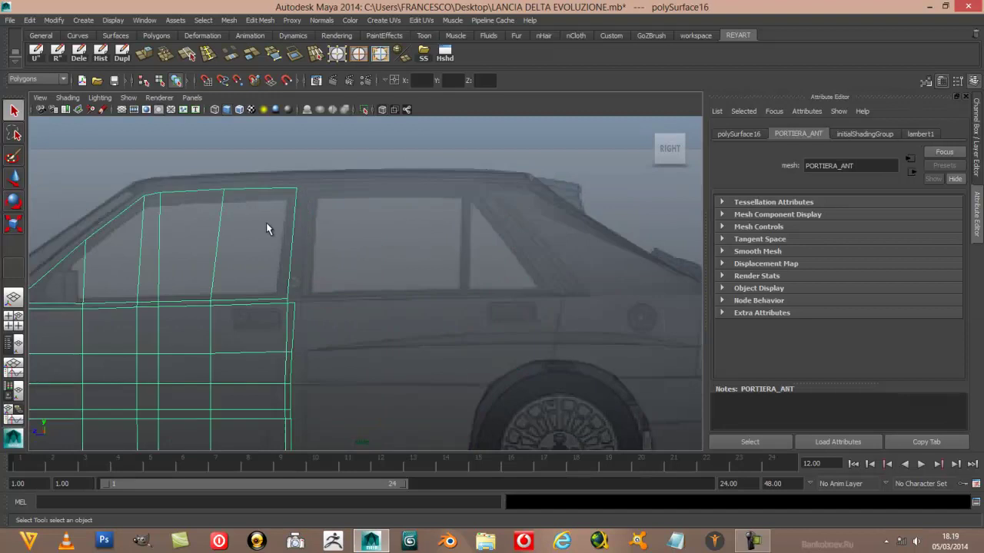
pyautogui.click(344, 230)
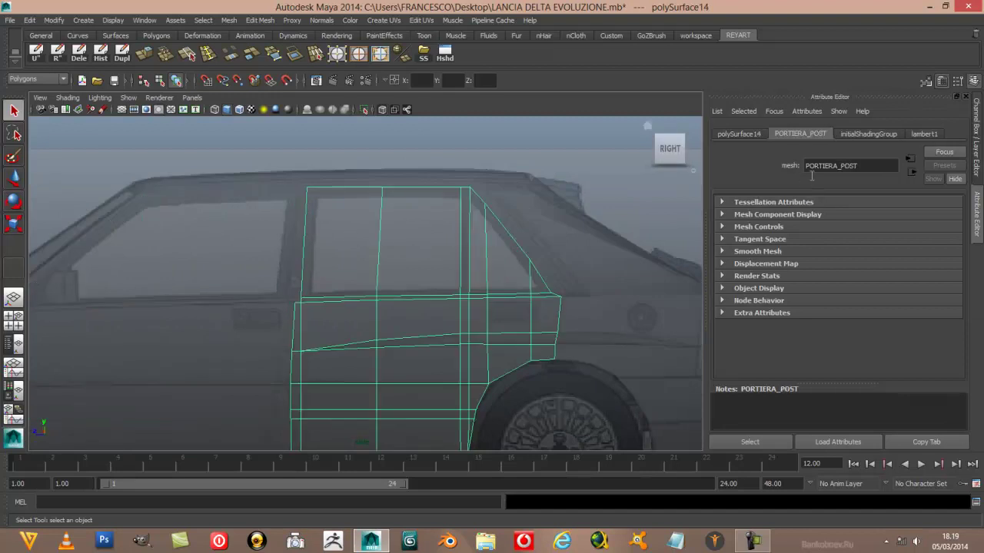
pyautogui.scroll(1, 452, 244)
pyautogui.scroll(1, 451, 244)
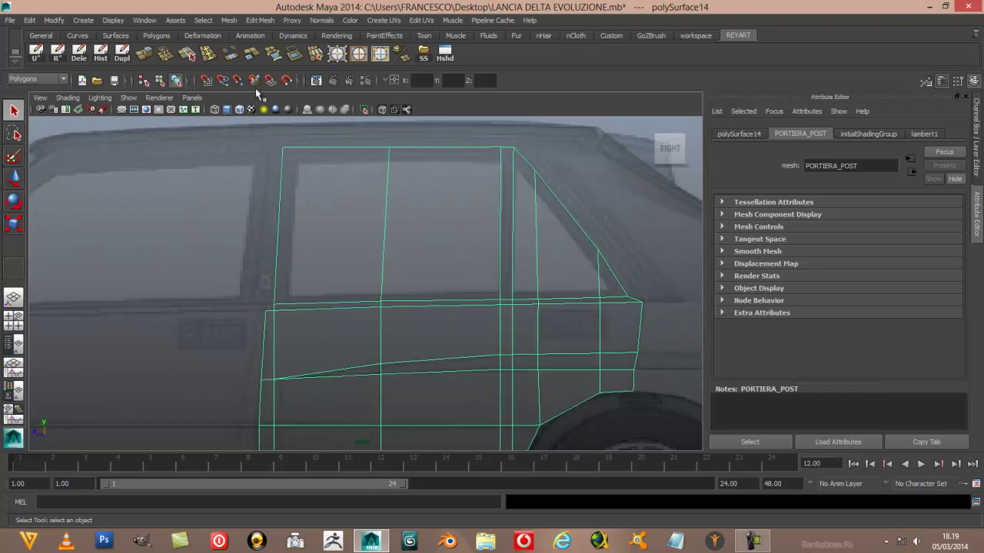
# Insert edge loops near the rear door's front edge, window sill and top edge
pyautogui.click(208, 53)
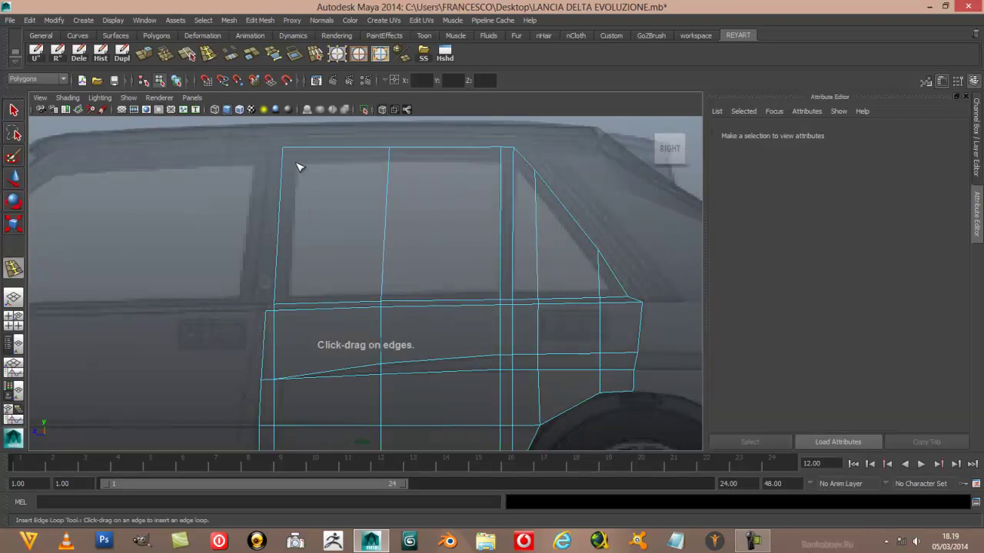
pyautogui.click(292, 307)
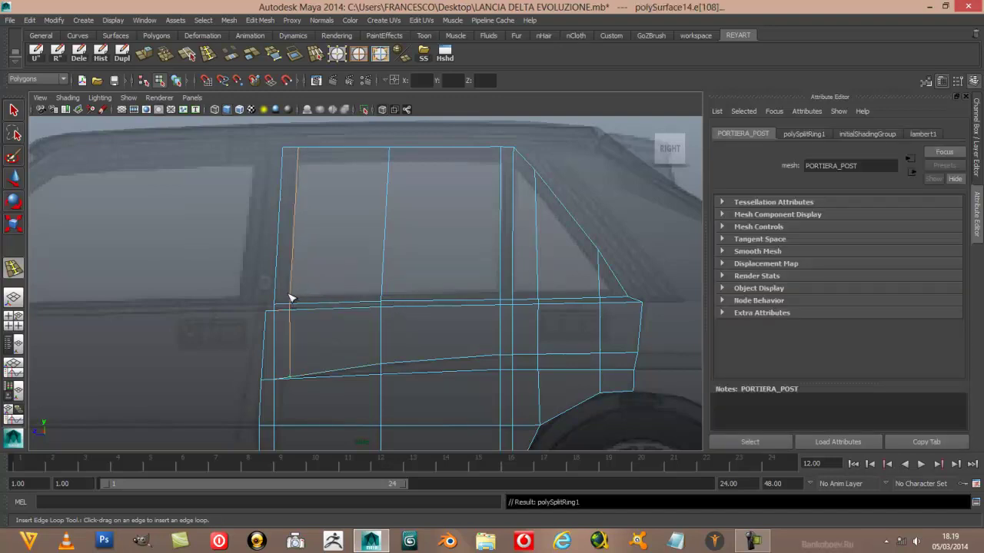
pyautogui.moveTo(277, 298); pyautogui.dragTo(277, 298)
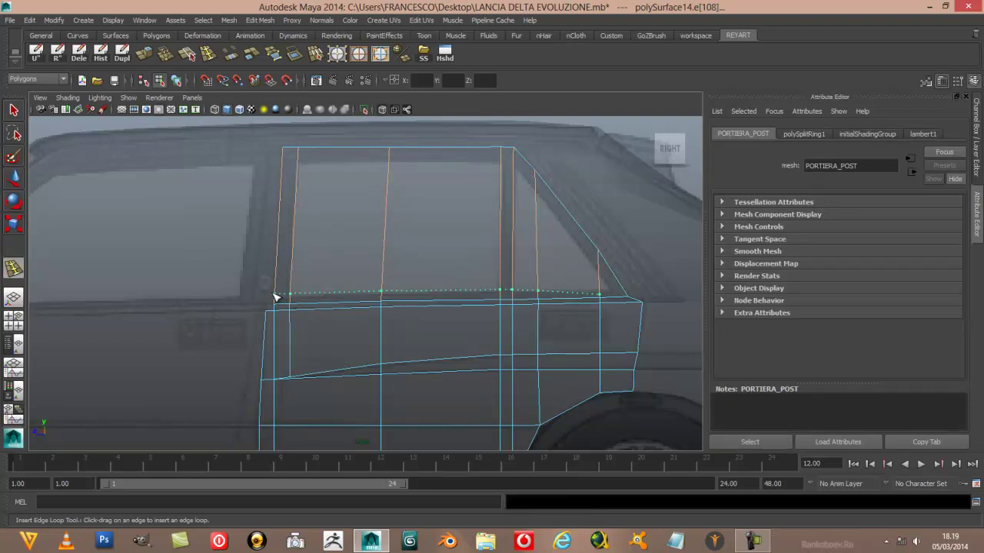
pyautogui.moveTo(275, 297); pyautogui.dragTo(275, 297)
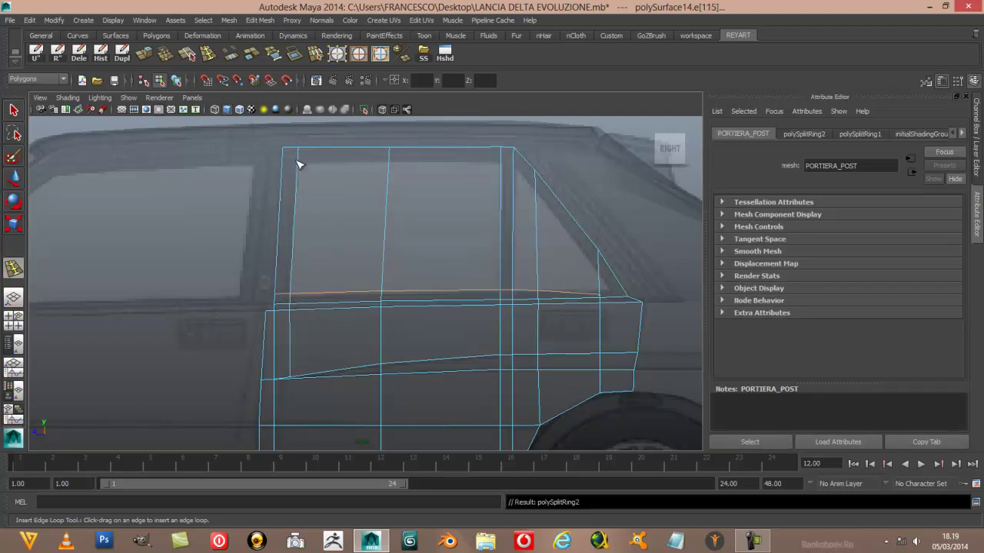
pyautogui.moveTo(298, 165); pyautogui.dragTo(298, 165)
pyautogui.moveTo(299, 164); pyautogui.dragTo(300, 164)
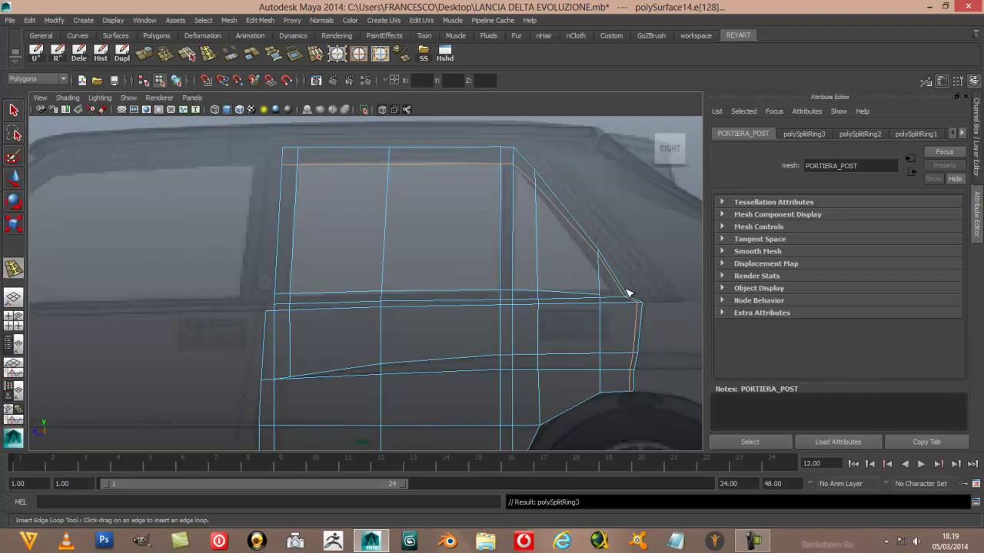
pyautogui.click(187, 54)
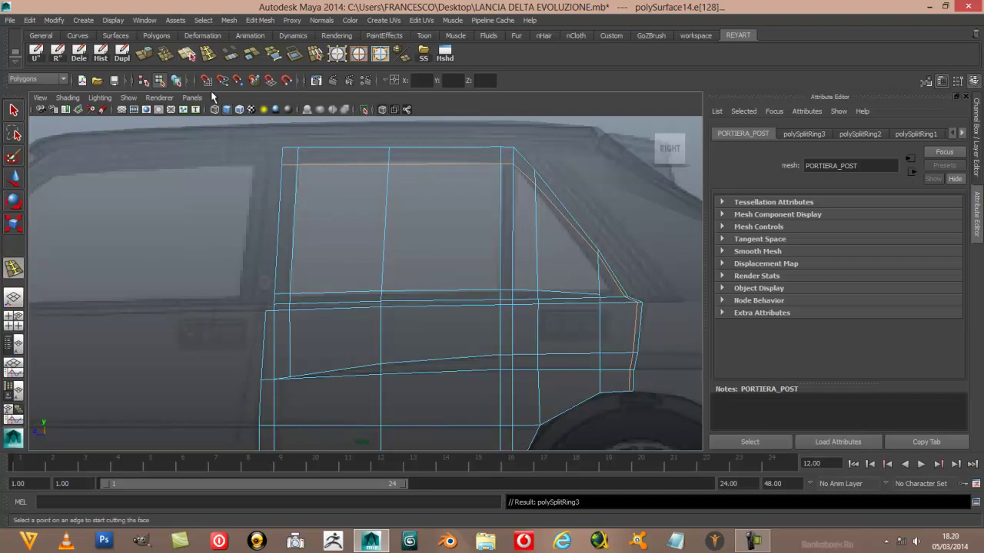
# Split a new edge from the sill vertex to the diagonal edge at the window corner
pyautogui.press('F8')
pyautogui.moveTo(551, 312)
pyautogui.keyDown('alt'); pyautogui.mouseDown(button='middle')
pyautogui.moveTo(445, 274)
pyautogui.moveTo(401, 273)
pyautogui.moveTo(303, 327)
pyautogui.mouseUp(button='middle'); pyautogui.keyUp('alt')
pyautogui.scroll(3, 401, 273)
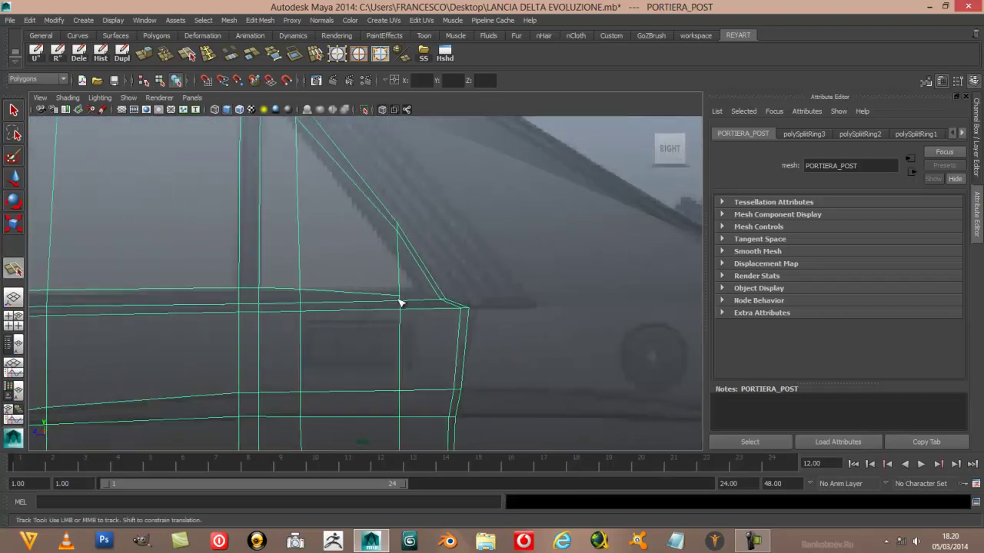
pyautogui.click(423, 289)
pyautogui.press('q')
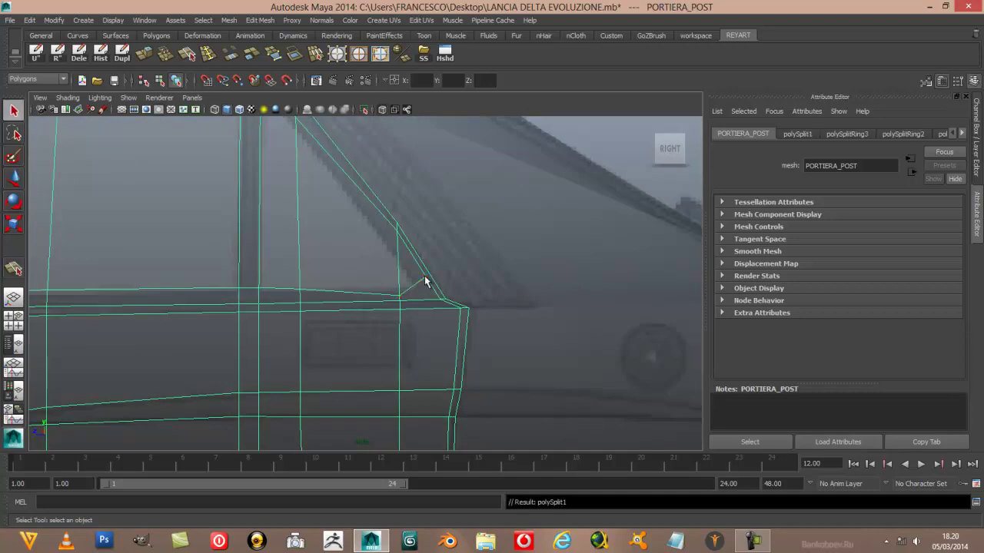
# Slide the new split vertex down along the diagonal edge
pyautogui.press('F9')
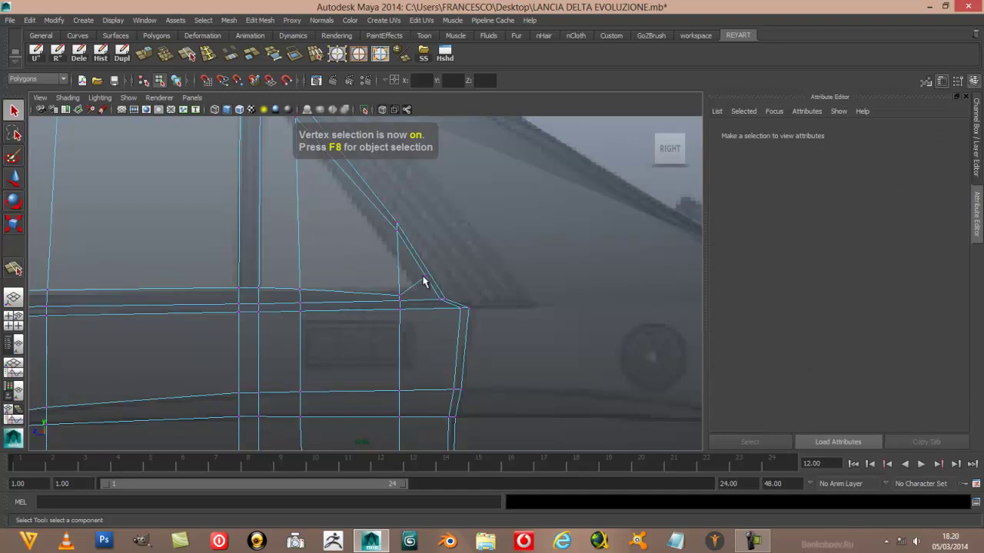
pyautogui.click(427, 282)
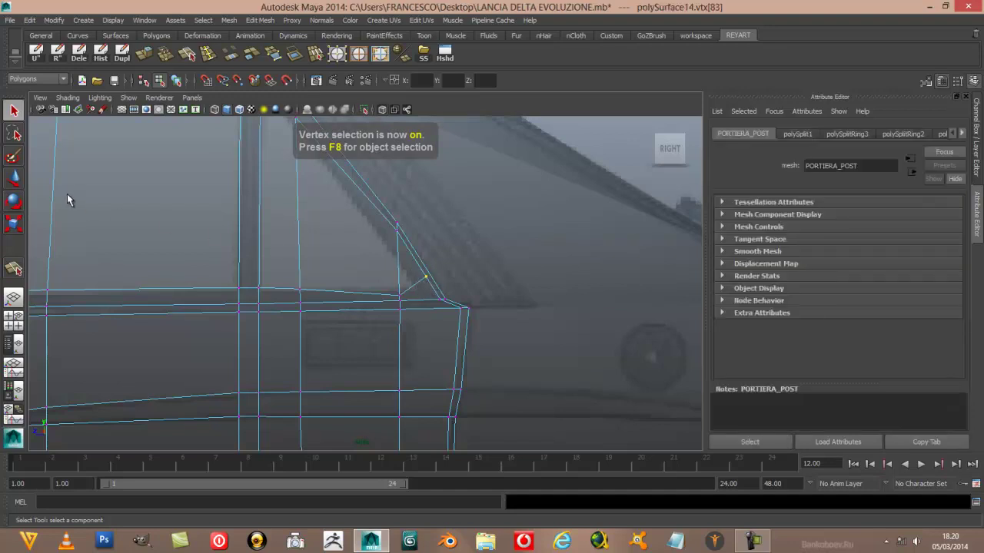
pyautogui.click(14, 178)
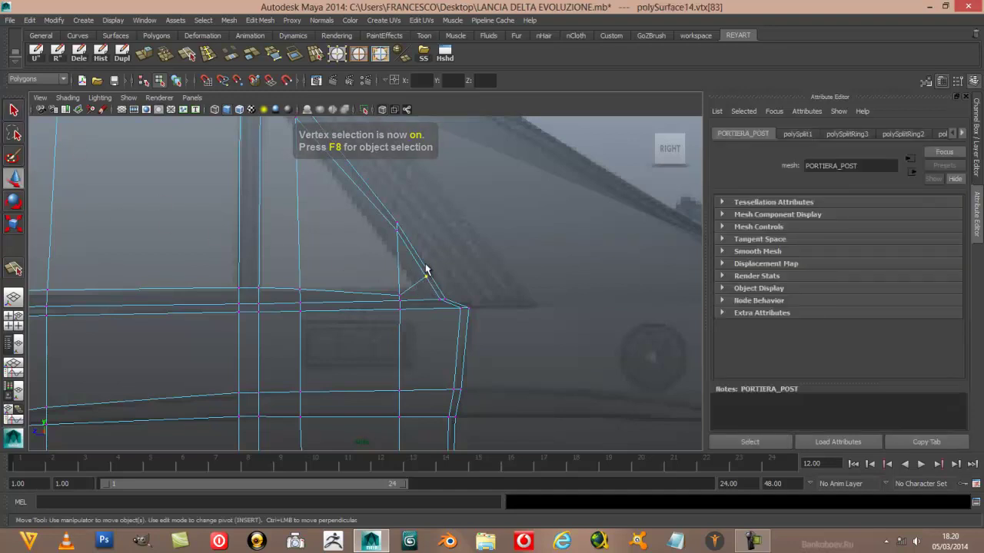
pyautogui.moveTo(425, 278); pyautogui.dragTo(431, 291)
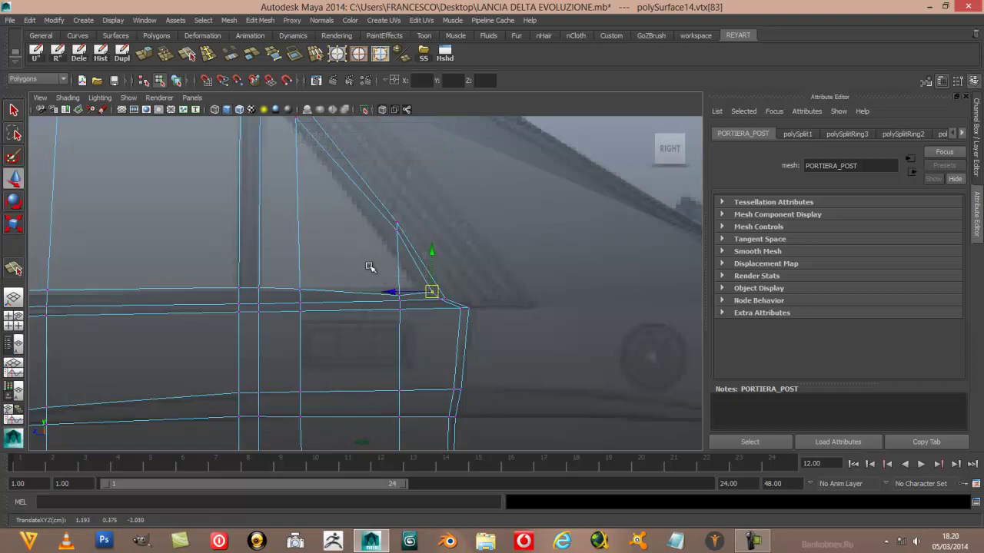
pyautogui.click(627, 159)
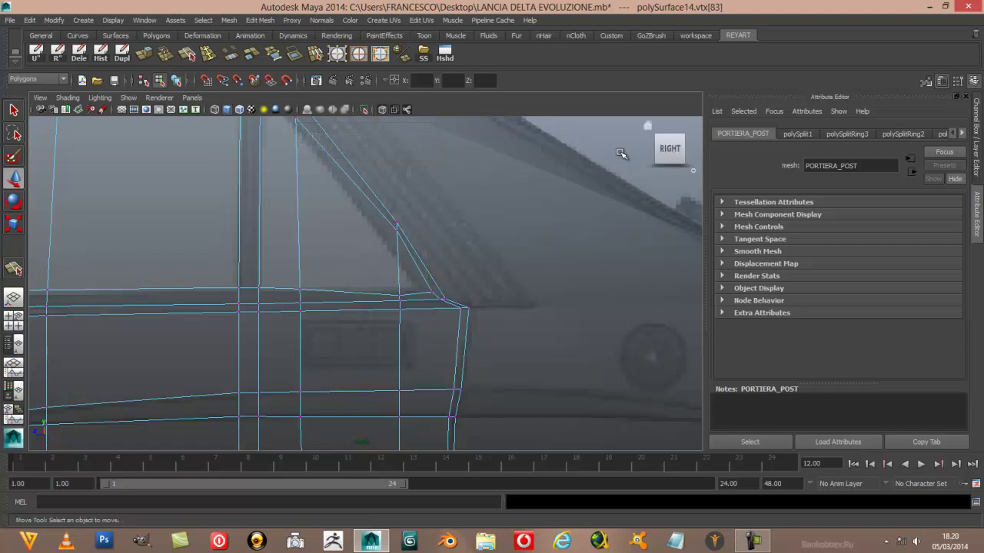
# Lower the sill and short-edge vertices, reposition the rear window corner, and box-select the sill row
pyautogui.click(398, 292)
pyautogui.moveTo(399, 254); pyautogui.dragTo(396, 257)
pyautogui.click(397, 229)
pyautogui.moveTo(395, 189); pyautogui.dragTo(393, 206)
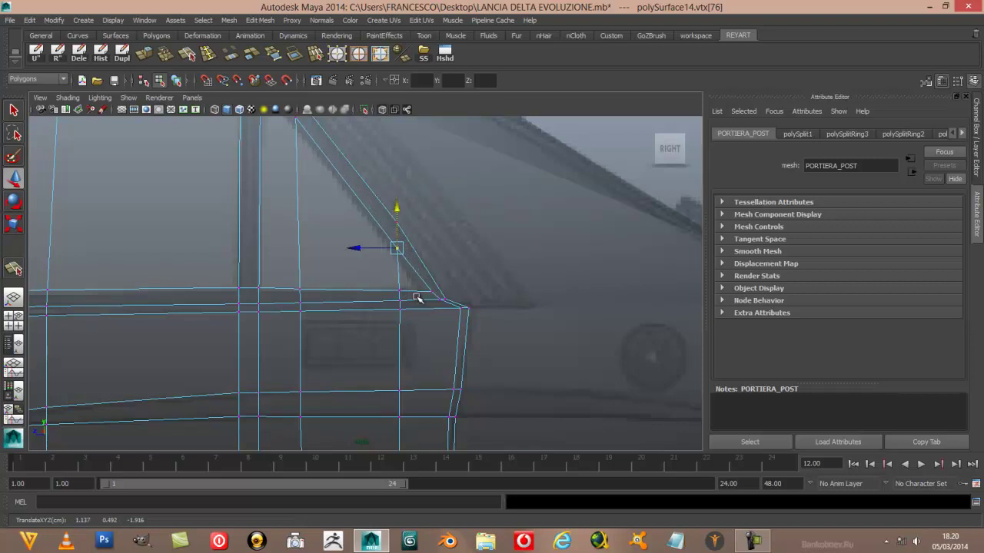
pyautogui.click(429, 292)
pyautogui.moveTo(430, 290); pyautogui.dragTo(386, 293)
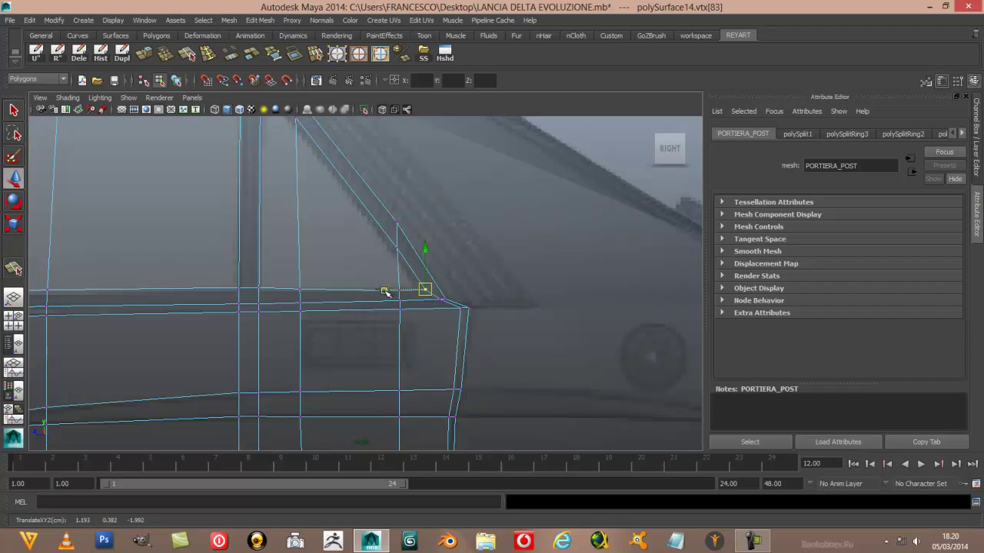
pyautogui.keyDown('alt'); pyautogui.moveTo(382, 289); pyautogui.dragTo(567, 284, button='middle'); pyautogui.keyUp('alt')
pyautogui.moveTo(49, 283); pyautogui.dragTo(599, 291)
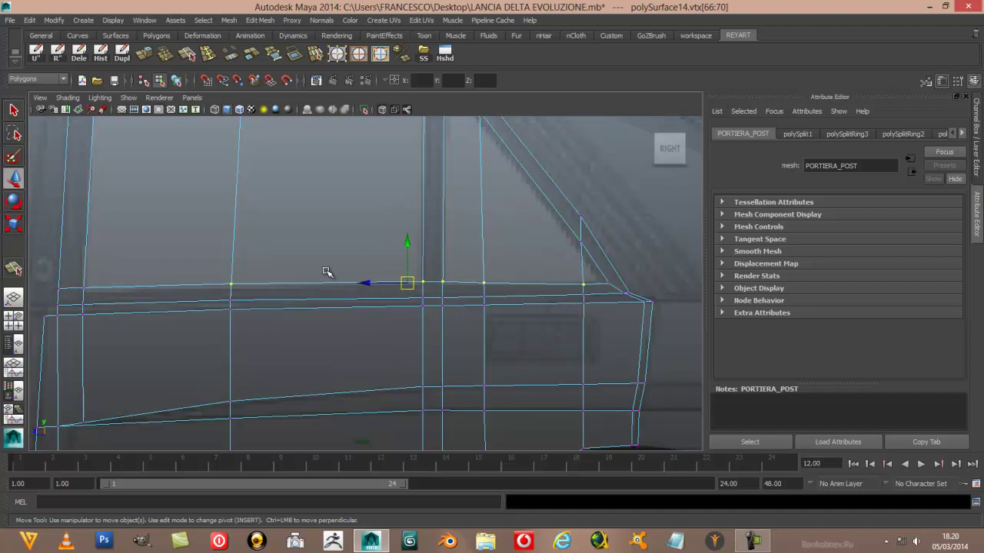
# Add the left sill vertices and scale the row flat into a straight line
pyautogui.keyDown('shift'); pyautogui.moveTo(55, 281); pyautogui.dragTo(96, 292); pyautogui.keyUp('shift')
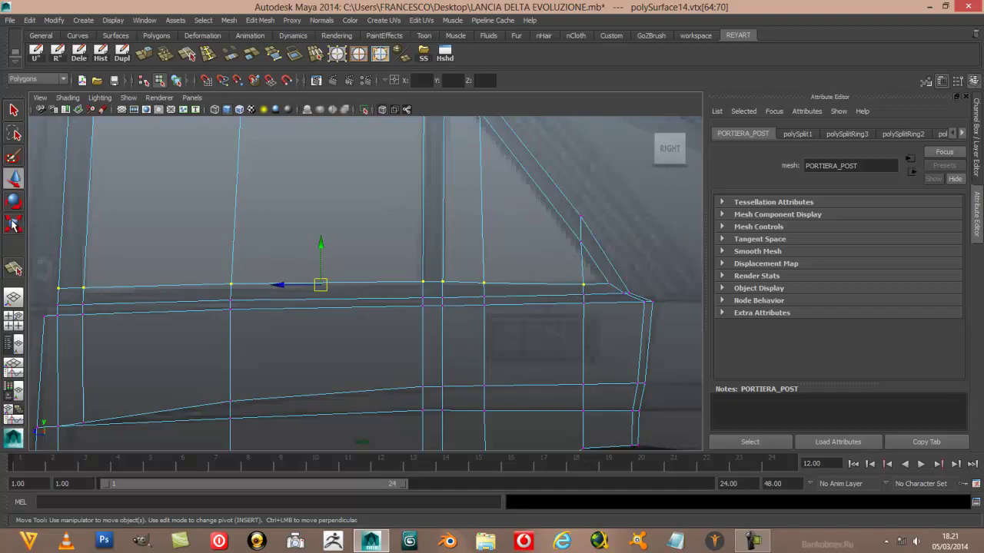
pyautogui.click(13, 224)
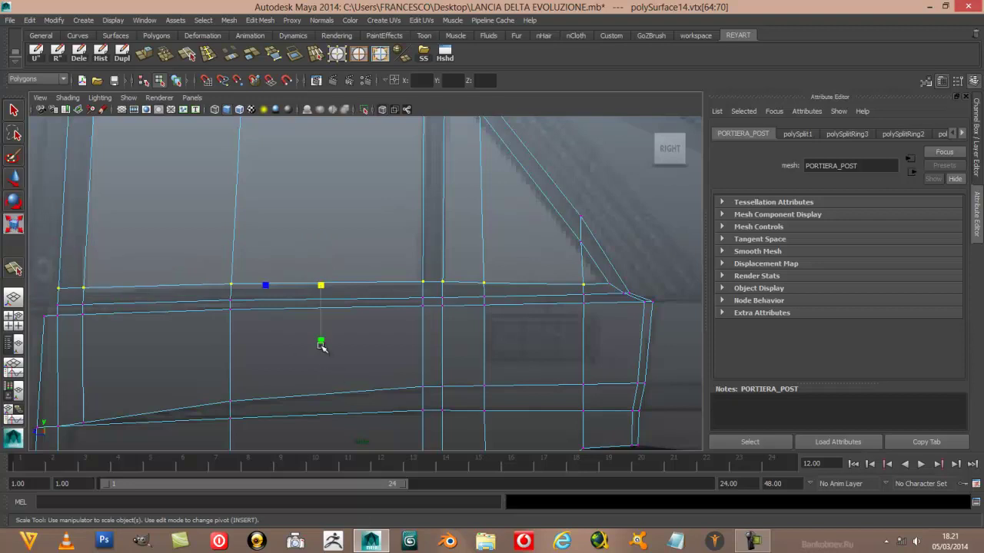
pyautogui.moveTo(321, 341); pyautogui.dragTo(323, 290)
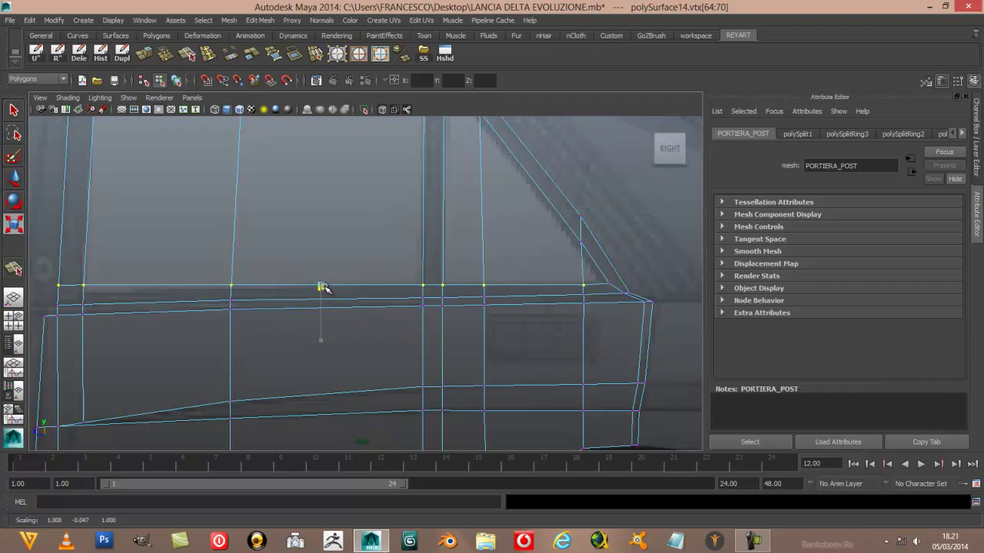
pyautogui.moveTo(324, 288); pyautogui.dragTo(322, 284)
# Raise the leftmost window-line vertex slightly, then pick the rear corner vertex's vertical handle
pyautogui.click(13, 110)
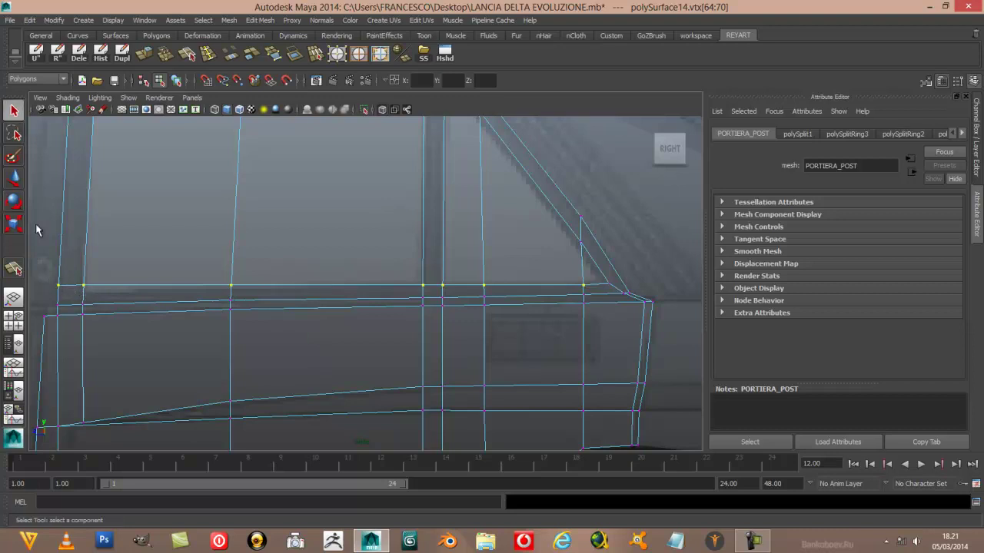
pyautogui.click(59, 289)
pyautogui.click(13, 178)
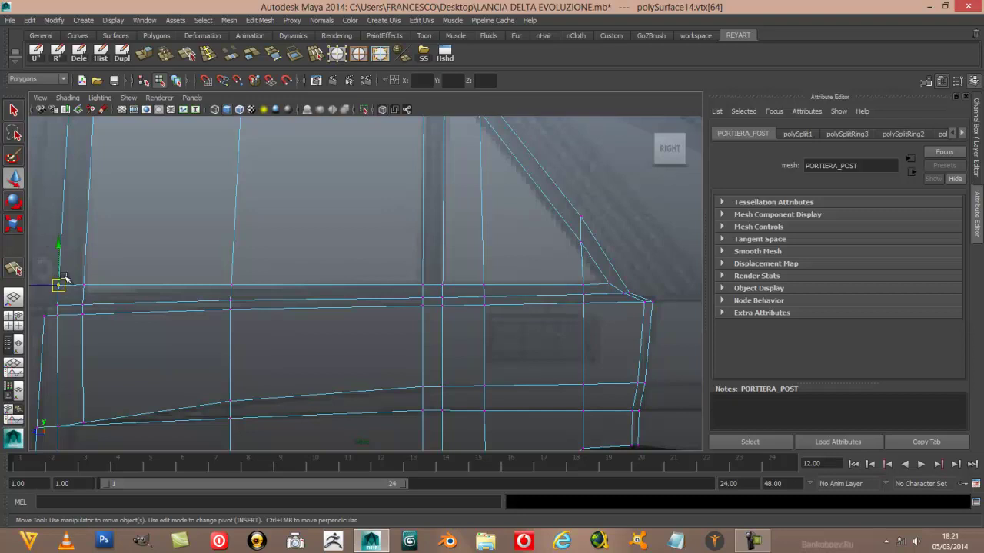
pyautogui.moveTo(57, 249); pyautogui.dragTo(58, 248)
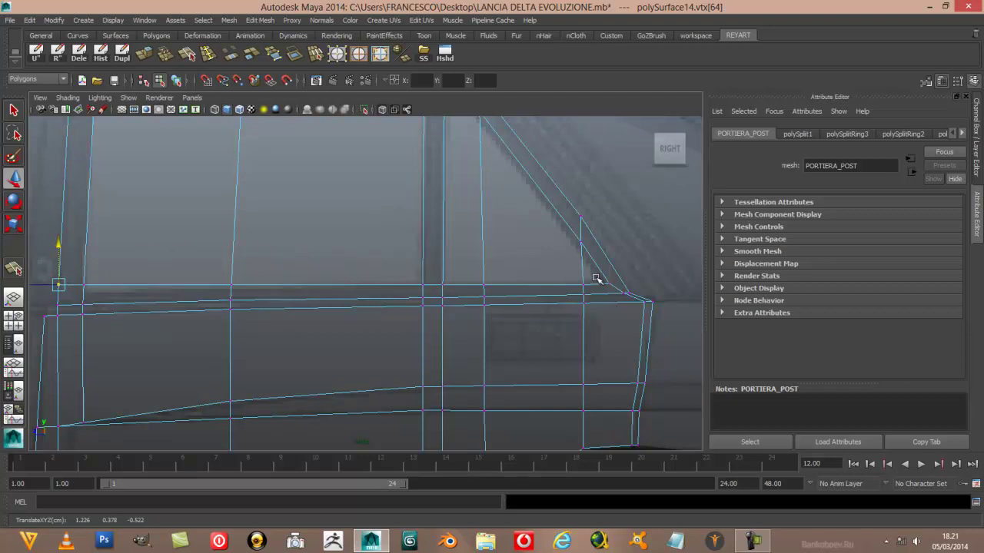
pyautogui.click(607, 283)
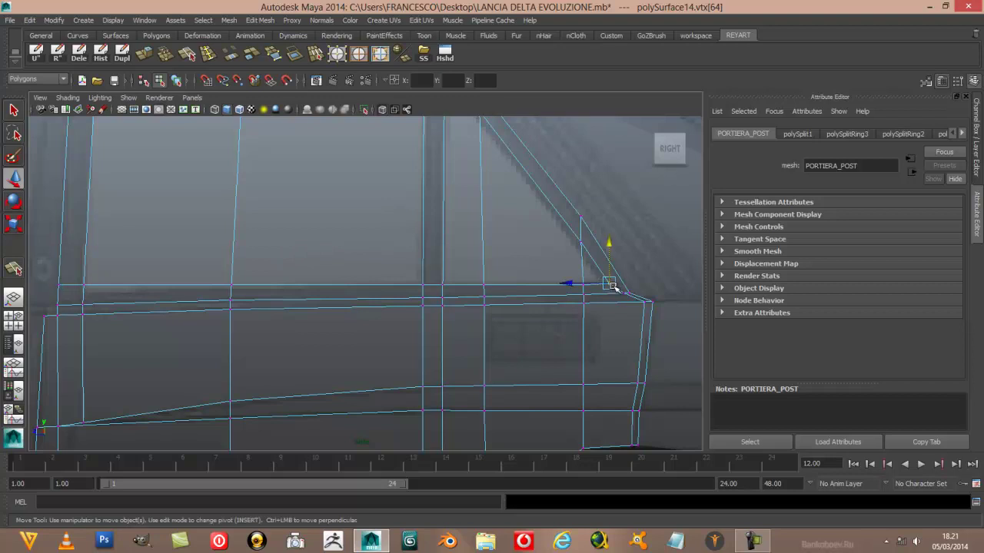
pyautogui.click(609, 246)
# Lower the window-corner vertex slightly
pyautogui.moveTo(609, 246); pyautogui.dragTo(609, 247)
pyautogui.scroll(-10, 330, 272)
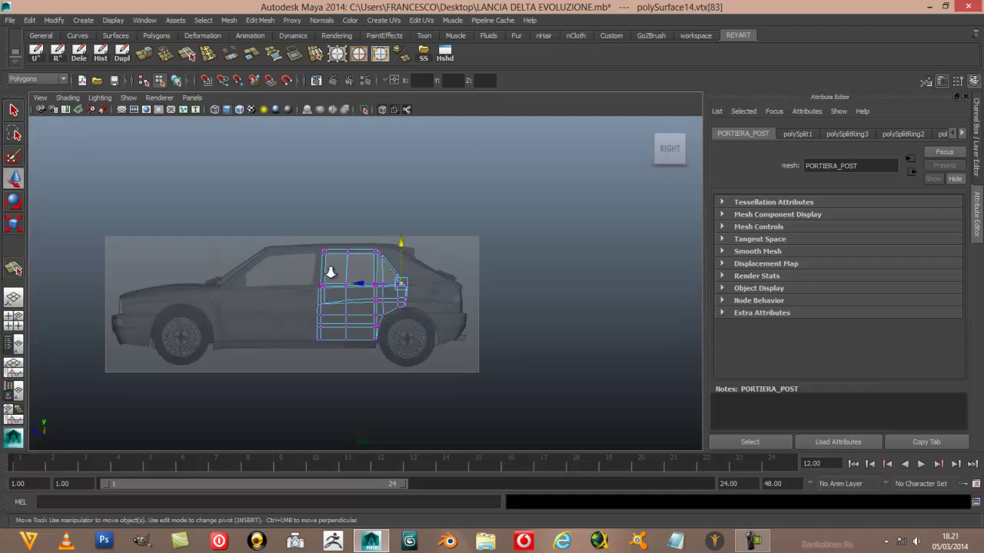
pyautogui.scroll(6, 331, 272)
pyautogui.scroll(5, 326, 273)
pyautogui.scroll(-8, 326, 273)
pyautogui.scroll(4, 325, 281)
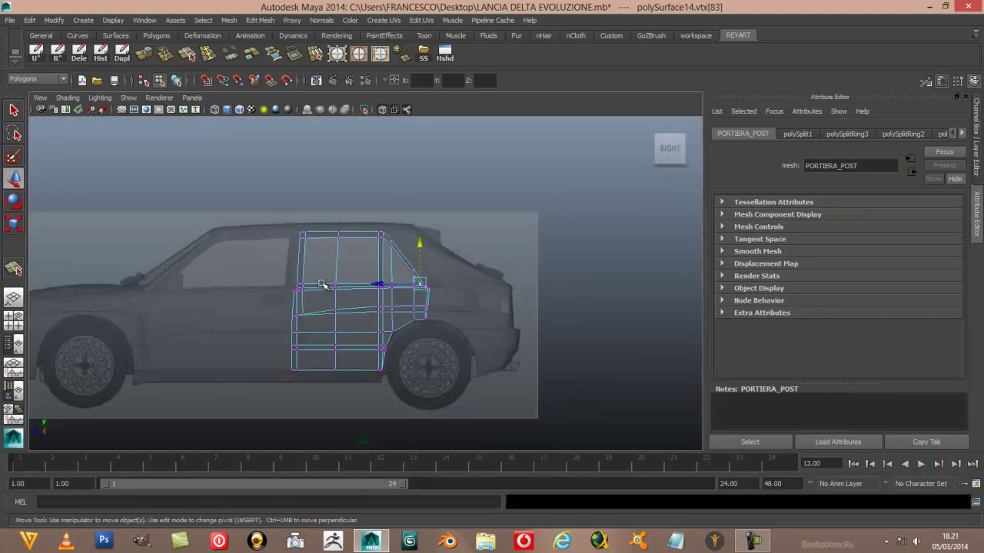
pyautogui.scroll(3, 324, 283)
pyautogui.scroll(2, 322, 285)
pyautogui.scroll(1, 323, 285)
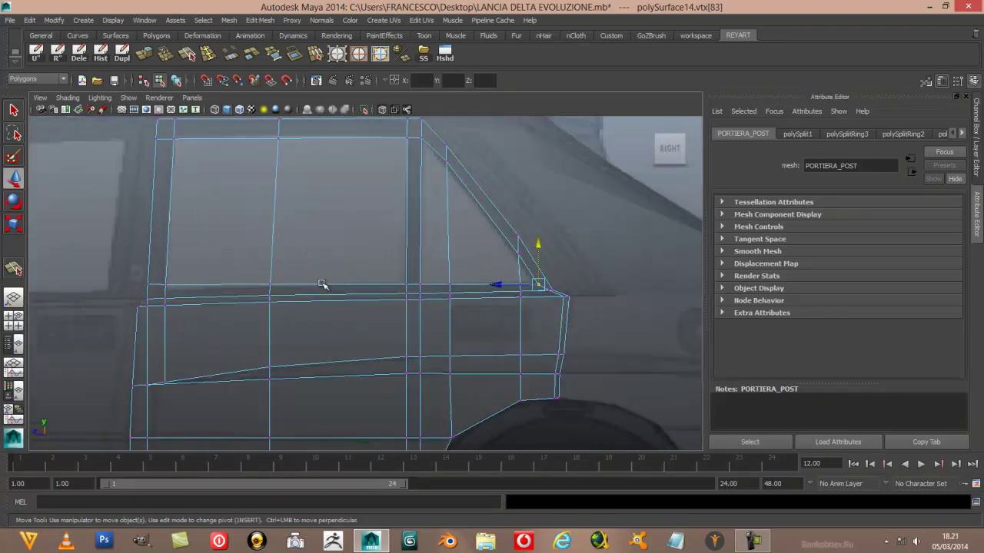
# Lower the upper window-frame vertex and the slanted pillar's lower vertex slightly
pyautogui.keyDown('alt'); pyautogui.moveTo(346, 270); pyautogui.dragTo(316, 266, button='middle'); pyautogui.keyUp('alt')
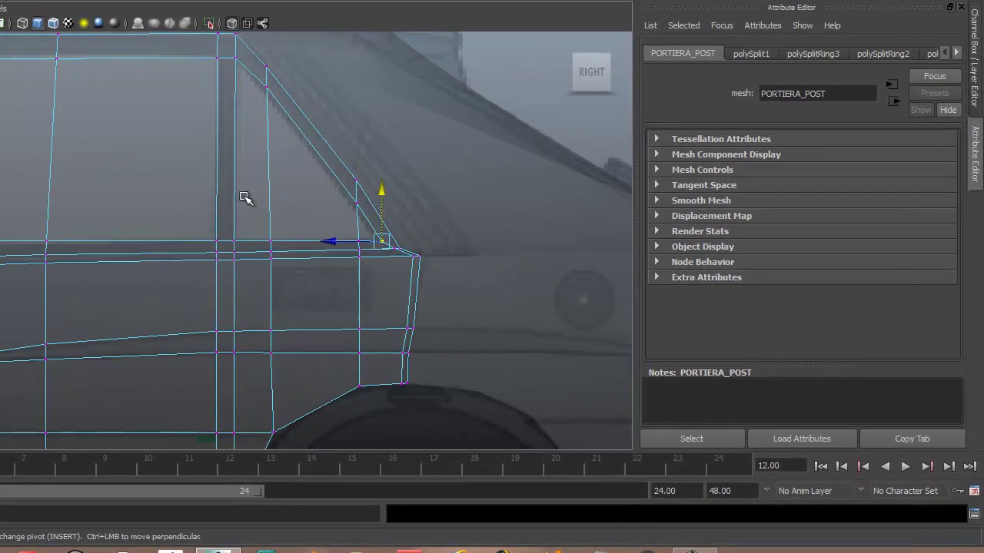
pyautogui.keyDown('alt'); pyautogui.moveTo(246, 198); pyautogui.dragTo(176, 269, button='middle'); pyautogui.keyUp('alt')
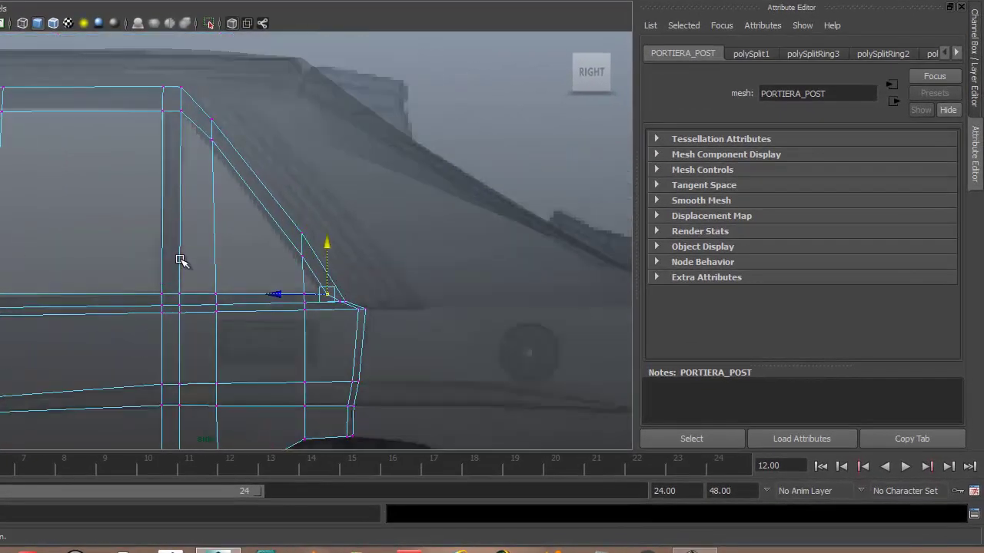
pyautogui.click(214, 163)
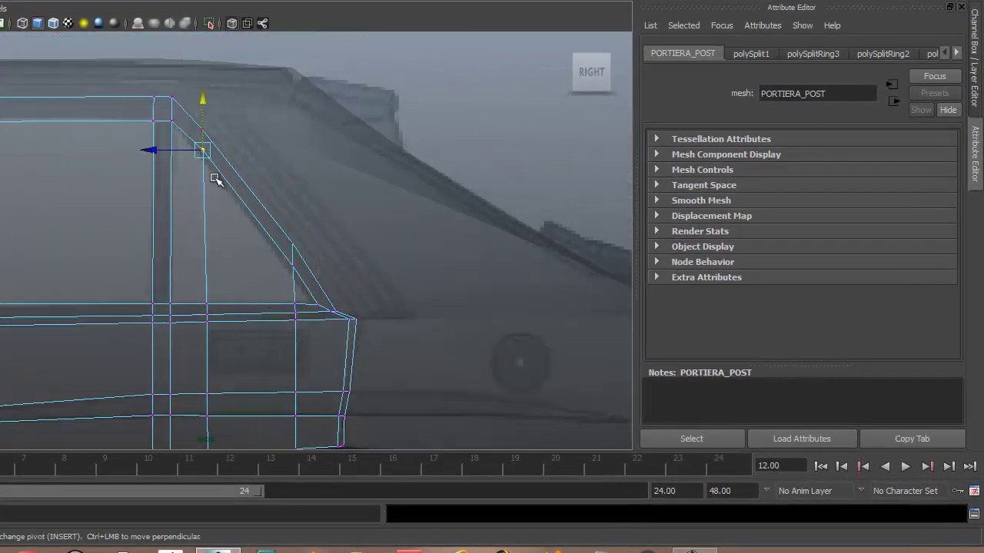
pyautogui.moveTo(203, 97); pyautogui.dragTo(202, 103)
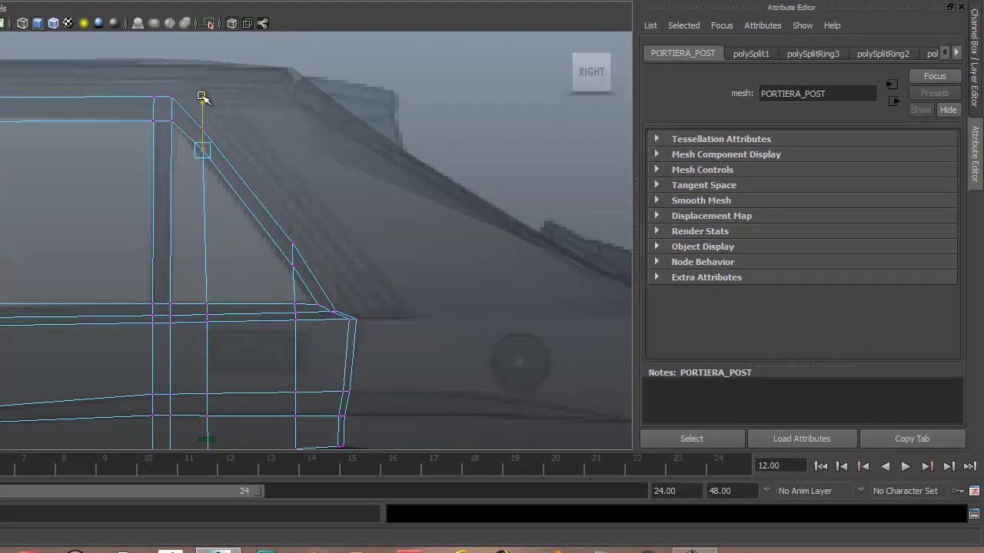
pyautogui.click(292, 265)
pyautogui.moveTo(291, 224); pyautogui.dragTo(289, 229)
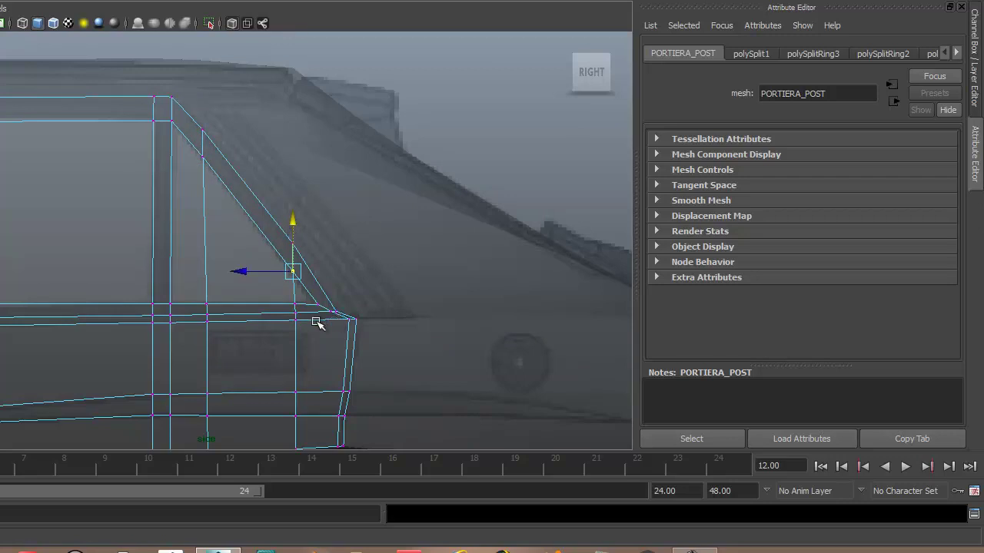
# Pan across the reshaped window frame and return to object selection mode
pyautogui.moveTo(268, 317)
pyautogui.keyDown('alt'); pyautogui.mouseDown(button='middle')
pyautogui.moveTo(274, 300)
pyautogui.moveTo(395, 301)
pyautogui.mouseUp(button='middle'); pyautogui.keyUp('alt')
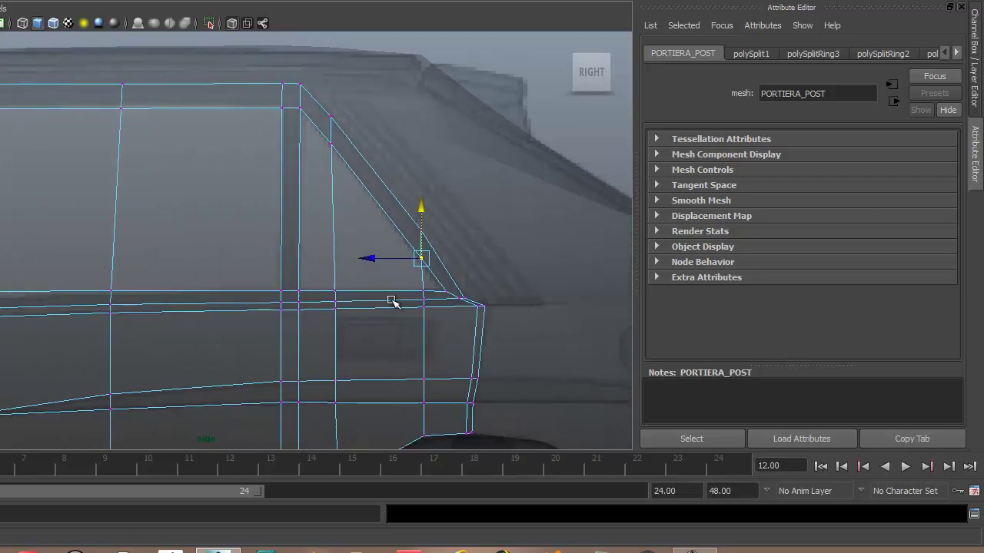
pyautogui.keyDown('alt'); pyautogui.moveTo(296, 288); pyautogui.dragTo(220, 302, button='middle'); pyautogui.keyUp('alt')
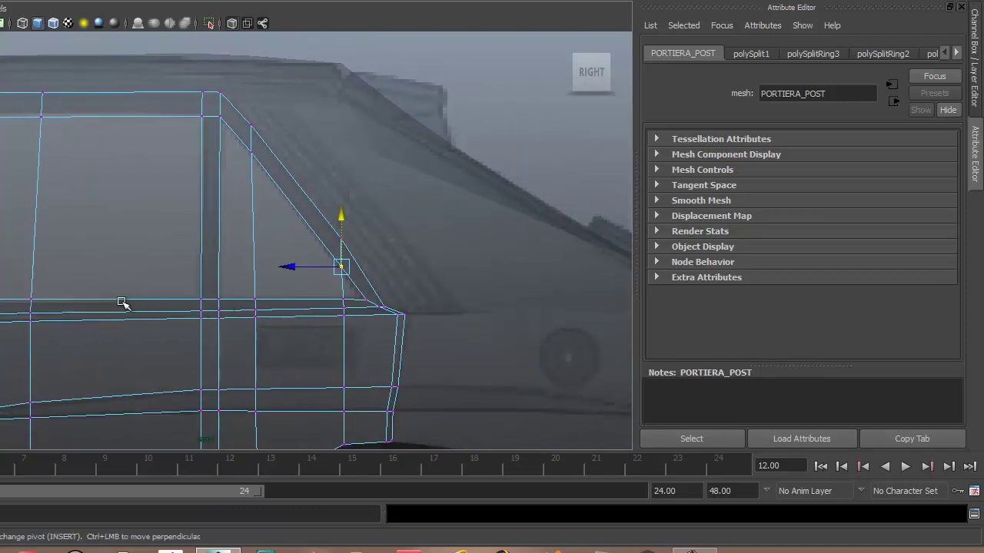
pyautogui.moveTo(103, 287)
pyautogui.keyDown('alt'); pyautogui.mouseDown(button='middle')
pyautogui.moveTo(145, 290)
pyautogui.moveTo(146, 303)
pyautogui.mouseUp(button='middle'); pyautogui.keyUp('alt')
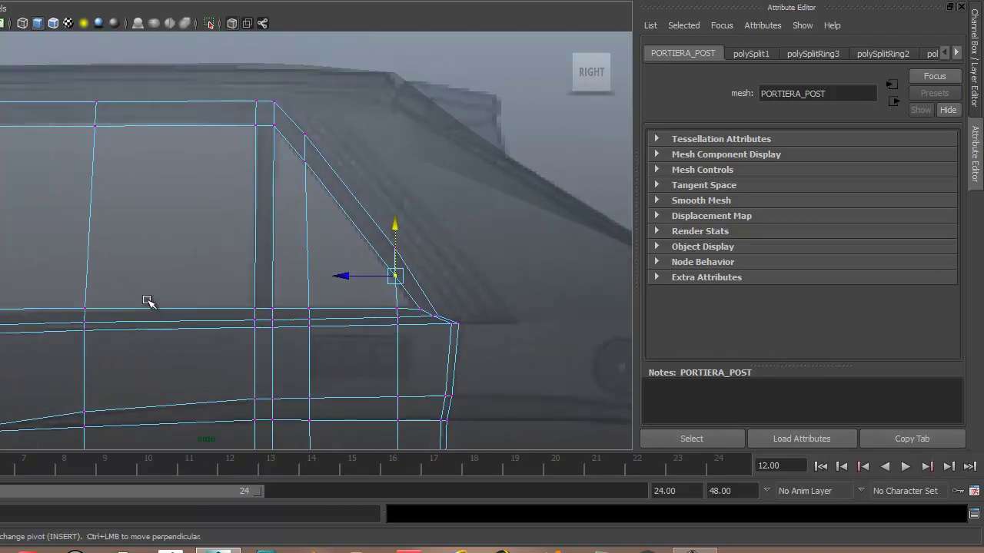
pyautogui.moveTo(114, 263)
pyautogui.keyDown('alt'); pyautogui.mouseDown(button='middle')
pyautogui.moveTo(131, 277)
pyautogui.moveTo(138, 266)
pyautogui.moveTo(110, 245)
pyautogui.mouseUp(button='middle'); pyautogui.keyUp('alt')
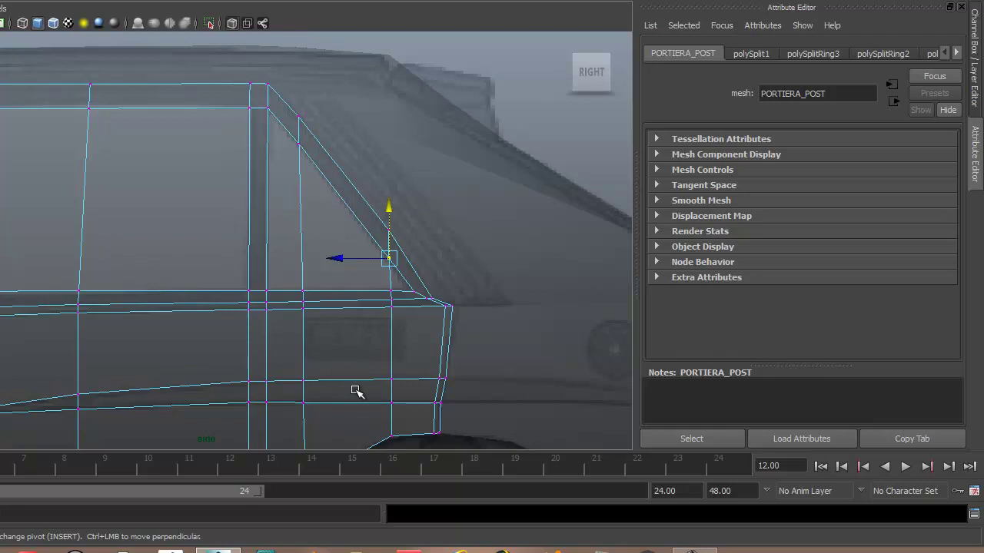
pyautogui.press('F8')
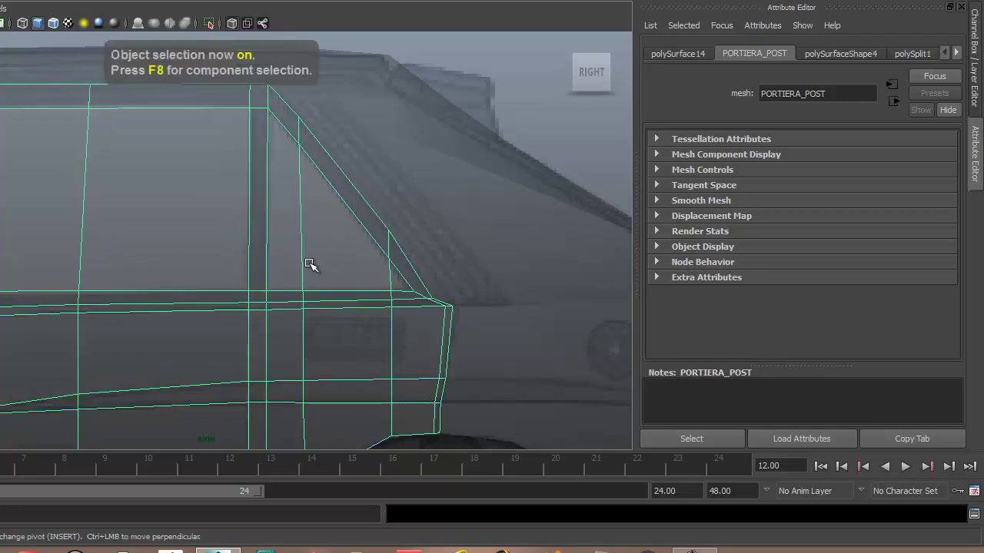
# Maximize the perspective view, orbit to an angle, and select the car body polySurface15
pyautogui.press('space')
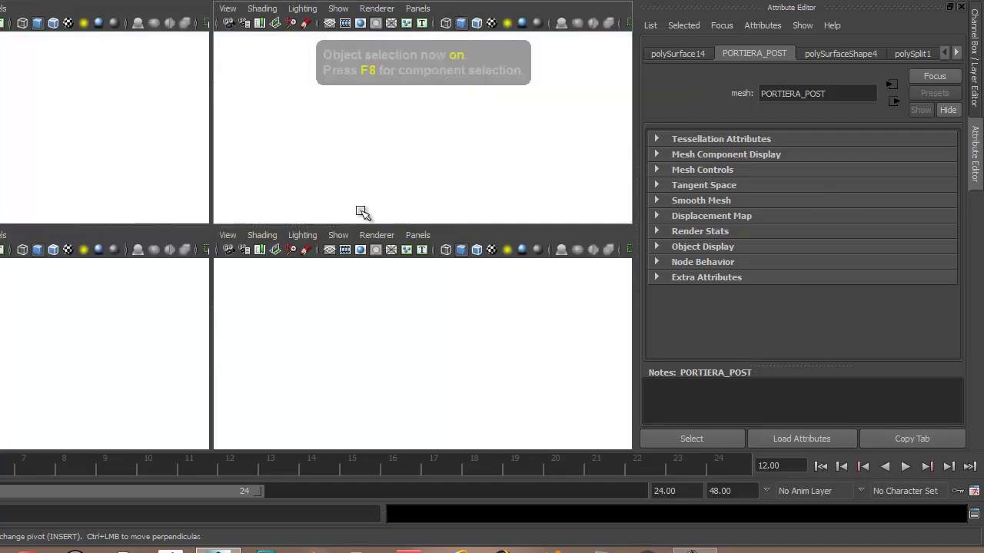
pyautogui.press('space')
pyautogui.moveTo(349, 264)
pyautogui.keyDown('alt'); pyautogui.mouseDown()
pyautogui.moveTo(279, 281)
pyautogui.moveTo(310, 250)
pyautogui.moveTo(372, 255)
pyautogui.moveTo(340, 254)
pyautogui.moveTo(364, 254)
pyautogui.moveTo(351, 257)
pyautogui.mouseUp(); pyautogui.keyUp('alt')
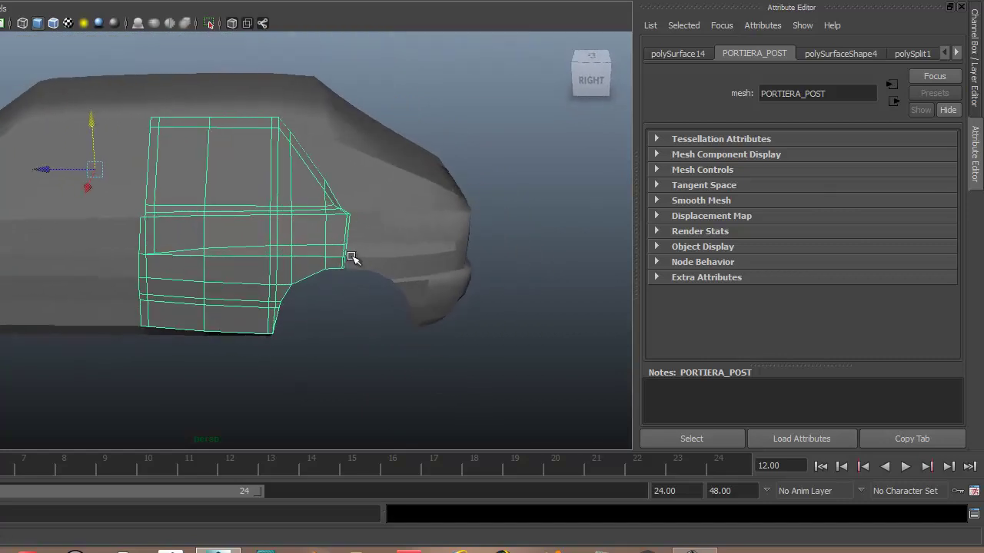
pyautogui.click(382, 183)
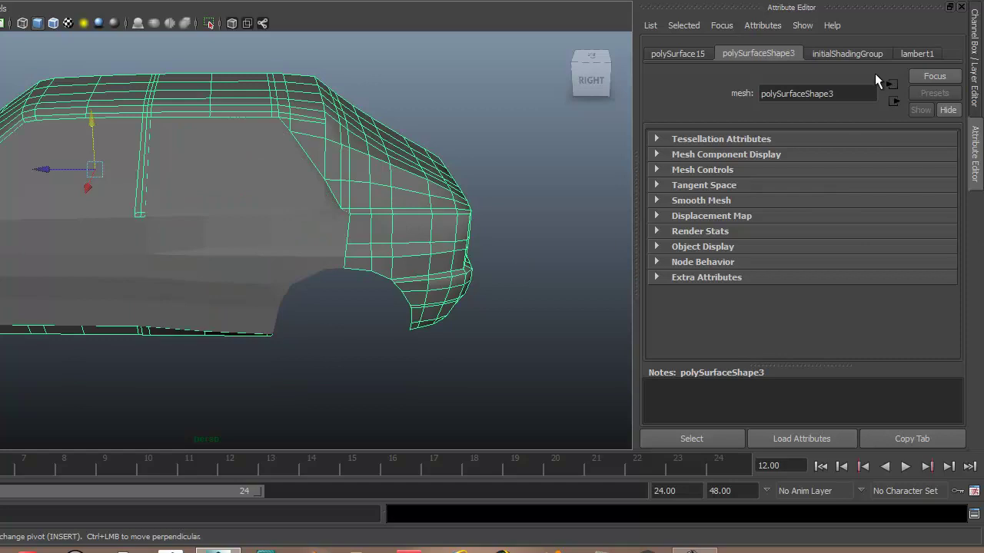
# Uncheck the car body's Object Display Visibility, then select and orbit around PORTIERA_POST
pyautogui.click(656, 200)
pyautogui.moveTo(952, 230); pyautogui.dragTo(956, 309)
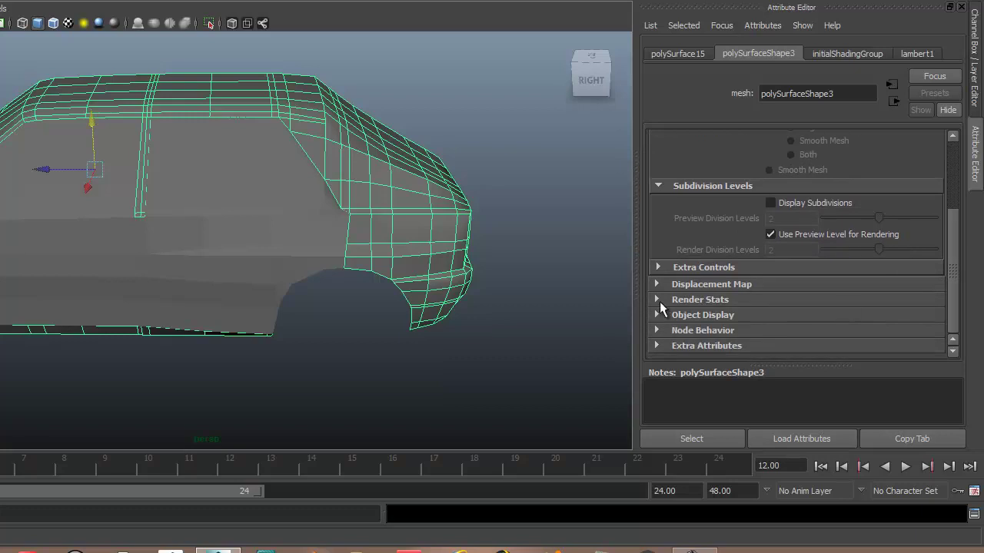
pyautogui.click(657, 315)
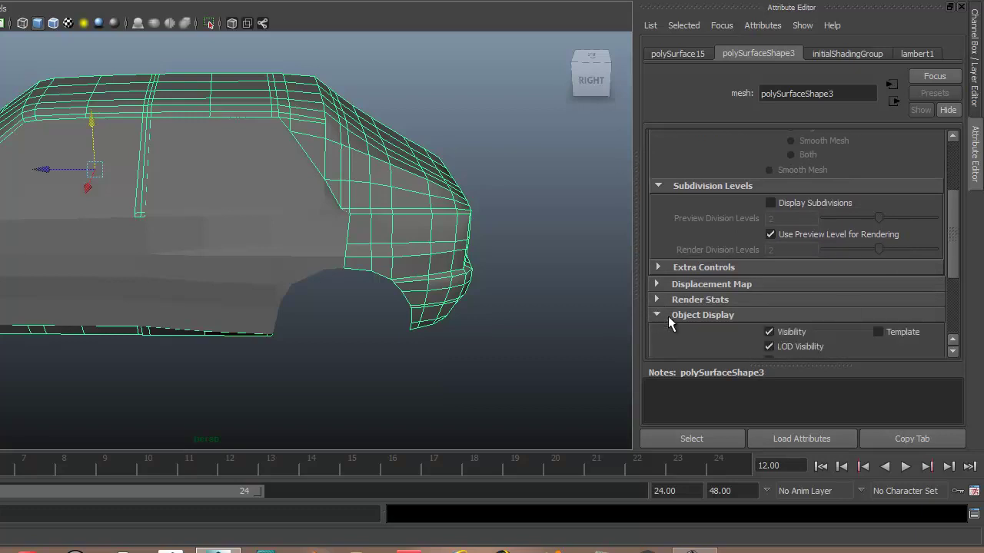
pyautogui.click(769, 331)
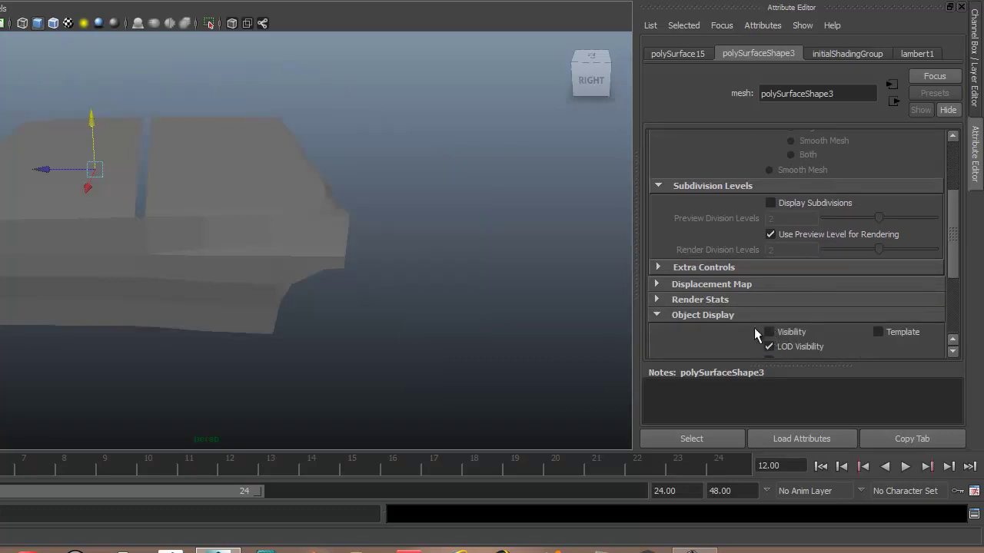
pyautogui.click(231, 213)
pyautogui.moveTo(439, 256)
pyautogui.keyDown('alt'); pyautogui.mouseDown()
pyautogui.moveTo(301, 234)
pyautogui.moveTo(478, 264)
pyautogui.moveTo(518, 285)
pyautogui.moveTo(384, 257)
pyautogui.moveTo(445, 254)
pyautogui.mouseUp(); pyautogui.keyUp('alt')
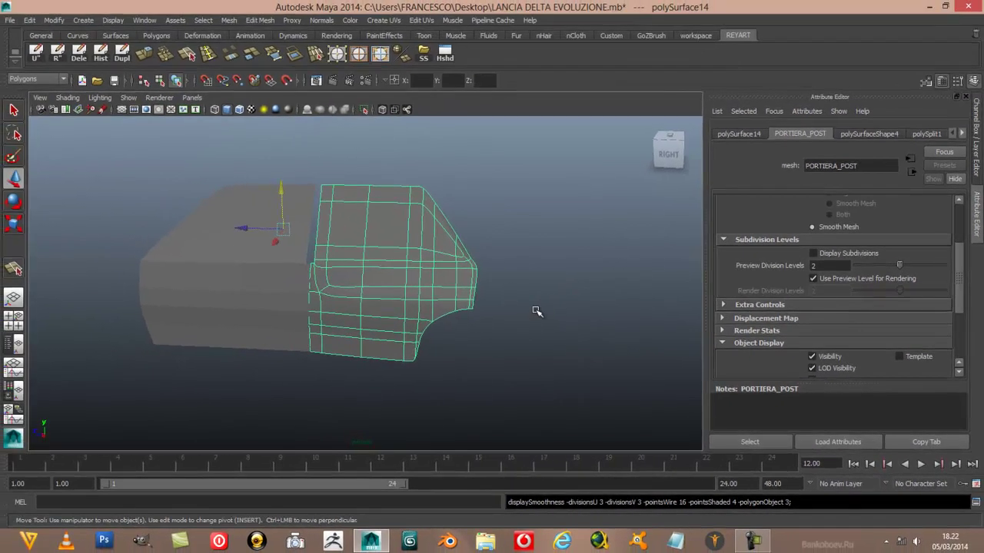
pyautogui.click(536, 311)
pyautogui.moveTo(536, 311)
pyautogui.keyDown('alt'); pyautogui.mouseDown()
pyautogui.moveTo(495, 297)
pyautogui.moveTo(543, 325)
pyautogui.moveTo(569, 300)
pyautogui.moveTo(546, 308)
pyautogui.moveTo(584, 305)
pyautogui.mouseUp(); pyautogui.keyUp('alt')
pyautogui.moveTo(492, 246)
pyautogui.keyDown('alt'); pyautogui.mouseDown()
pyautogui.moveTo(483, 244)
pyautogui.moveTo(492, 241)
pyautogui.mouseUp(); pyautogui.keyUp('alt')
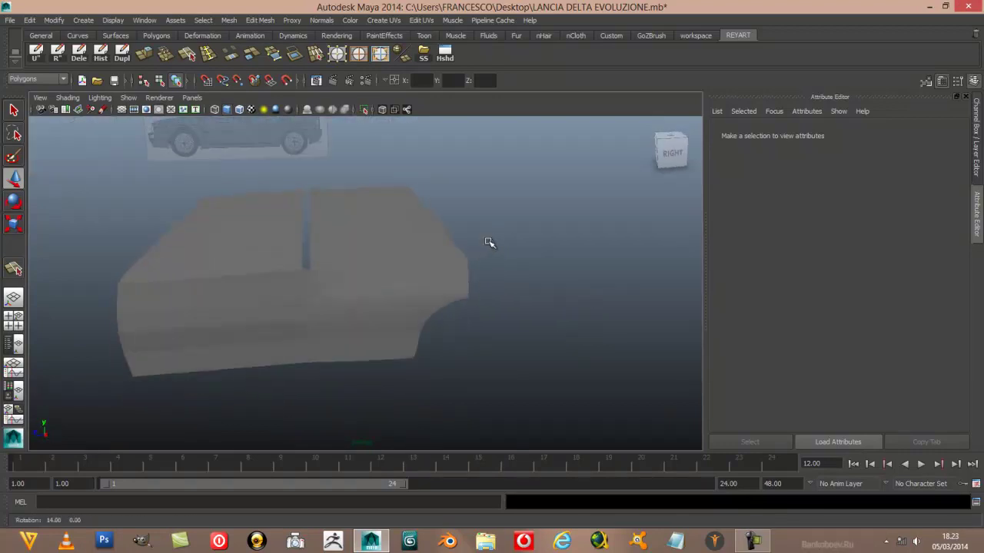
pyautogui.click(389, 241)
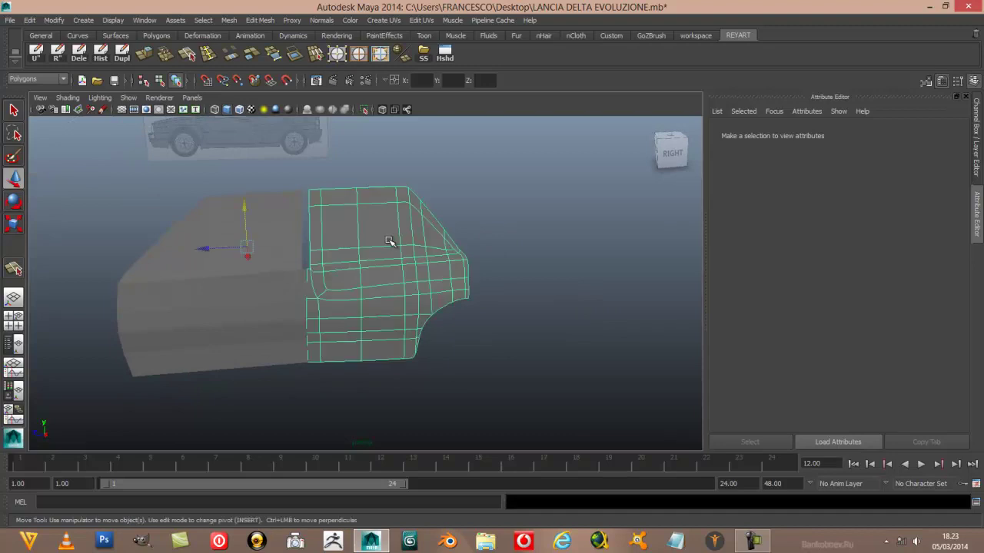
pyautogui.click(240, 113)
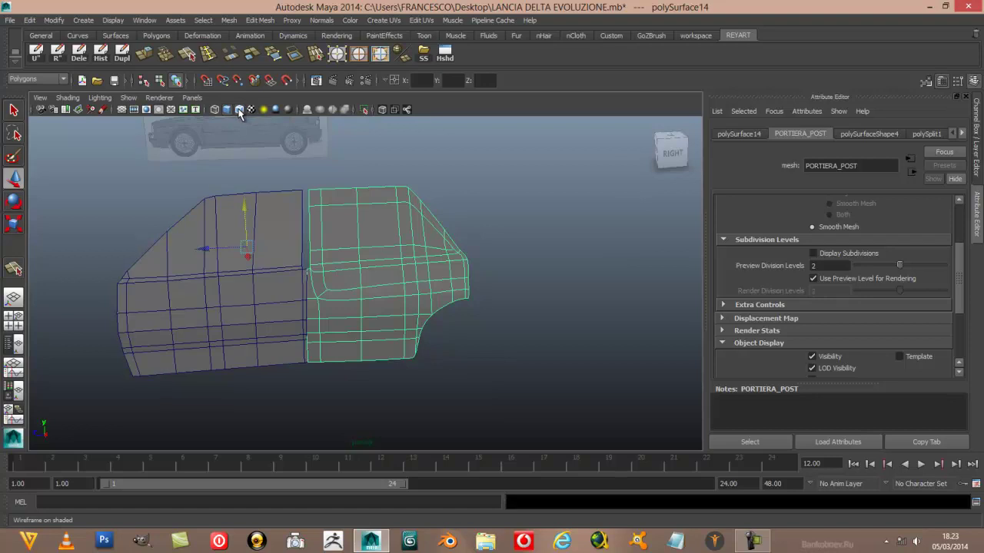
pyautogui.click(575, 257)
pyautogui.moveTo(531, 255)
pyautogui.keyDown('alt'); pyautogui.mouseDown()
pyautogui.moveTo(463, 248)
pyautogui.moveTo(498, 242)
pyautogui.moveTo(527, 266)
pyautogui.moveTo(557, 239)
pyautogui.moveTo(511, 253)
pyautogui.mouseUp(); pyautogui.keyUp('alt')
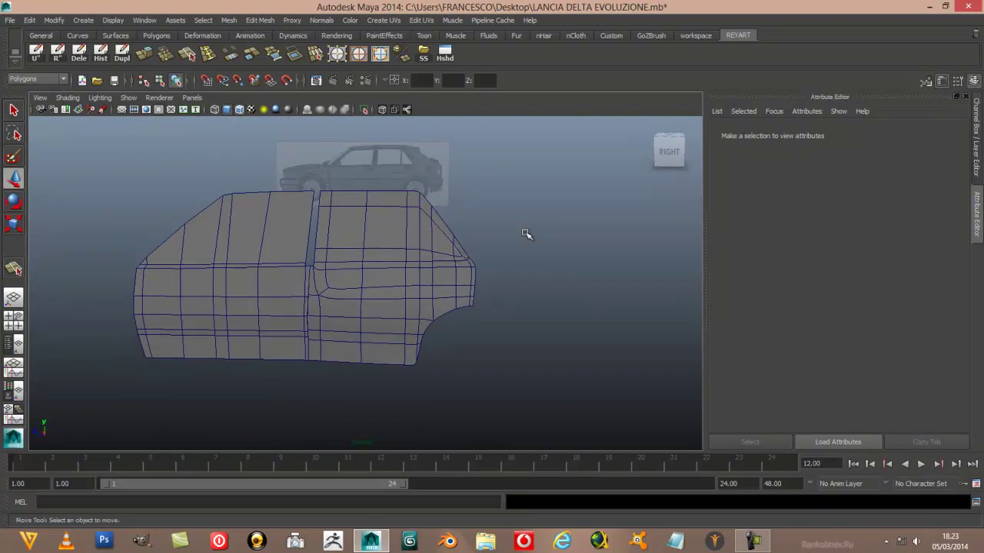
pyautogui.click(239, 109)
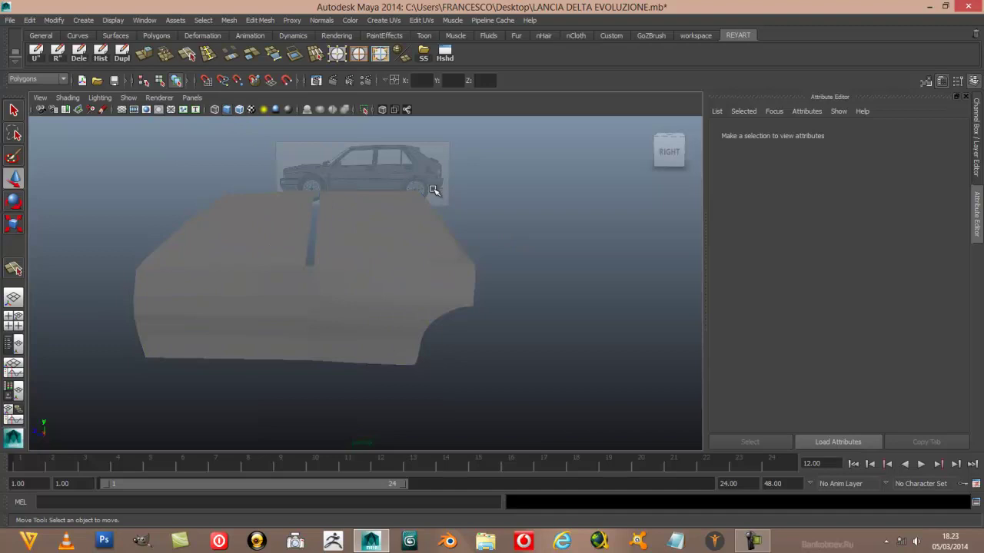
pyautogui.click(422, 244)
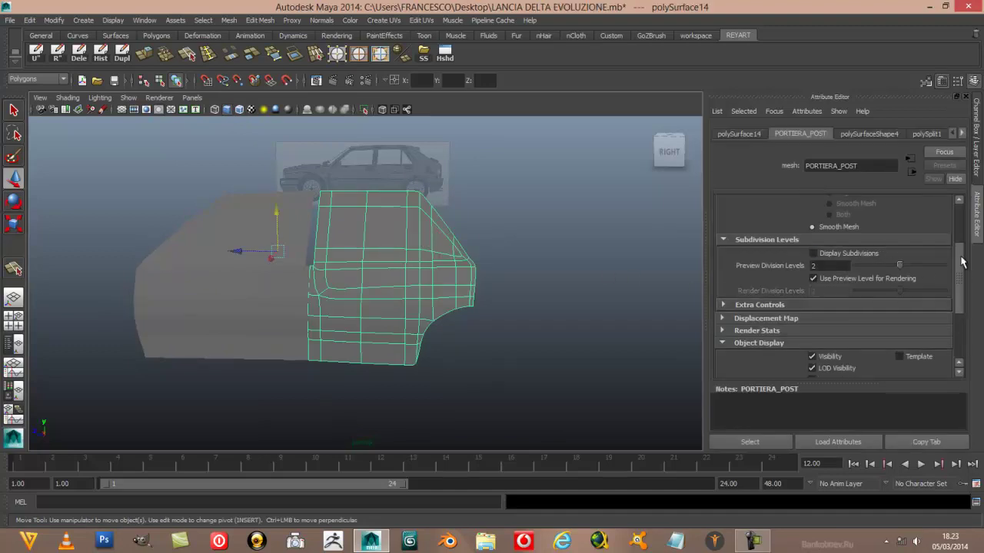
# Set PORTIERA_POST's Preview Division Levels to 1 with Use Preview Level for Rendering on
pyautogui.scroll(2, 960, 257)
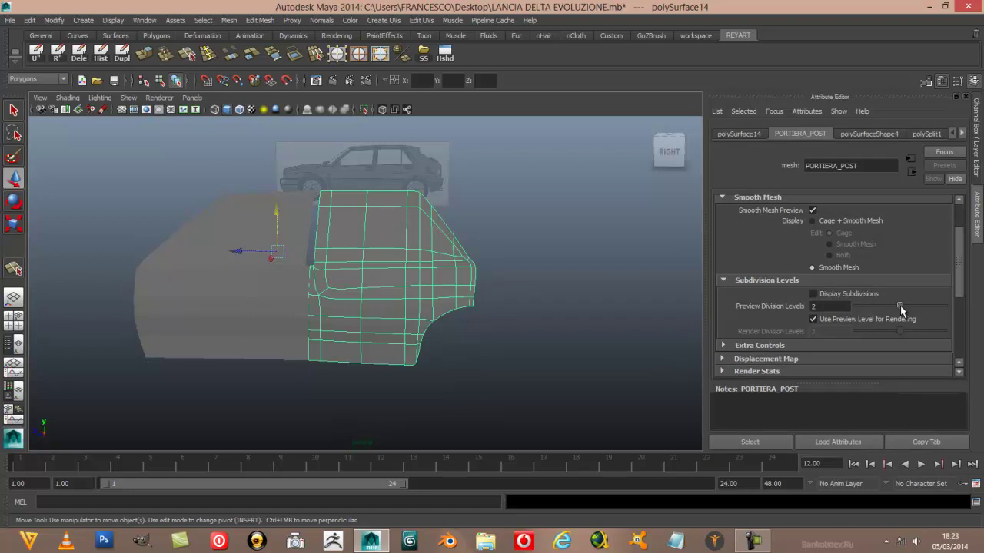
pyautogui.moveTo(901, 309); pyautogui.dragTo(880, 308)
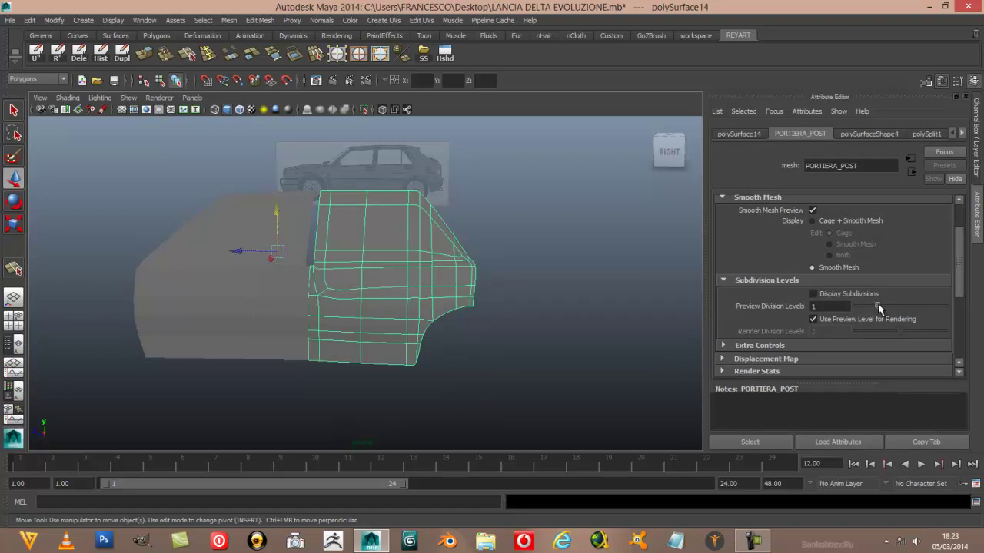
pyautogui.click(813, 318)
pyautogui.scroll(1, 547, 336)
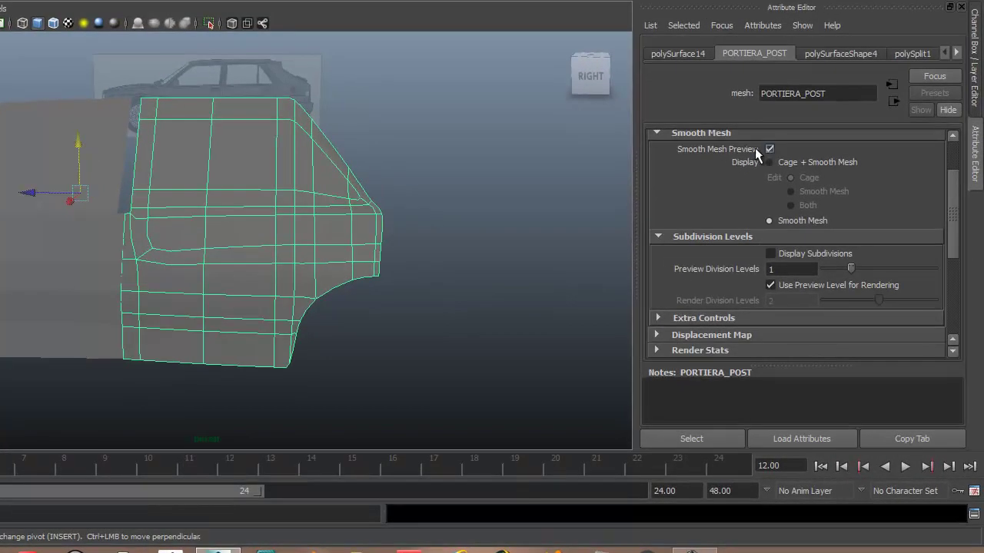
# Turn off the door's smooth mesh preview and delete its construction history, then undo
pyautogui.press('1')
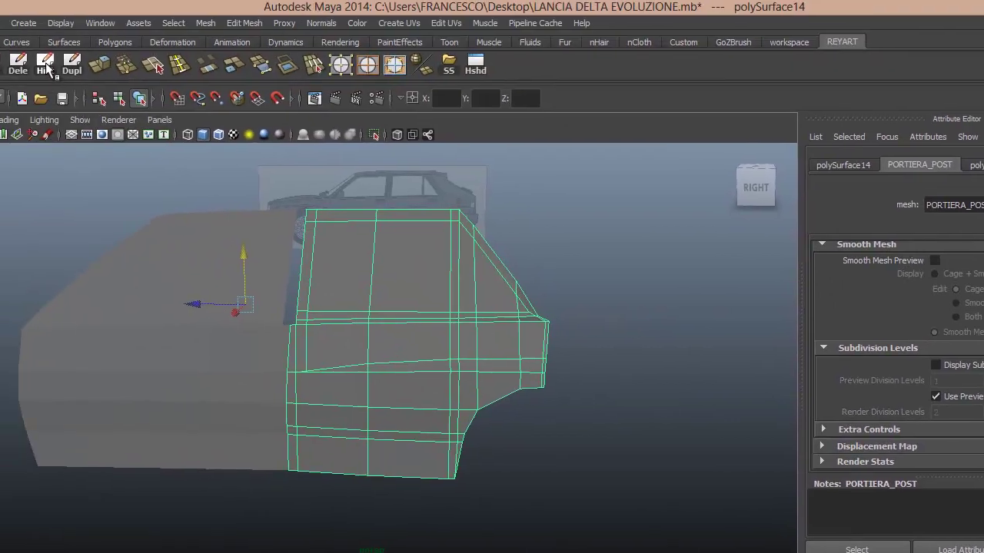
pyautogui.click(40, 63)
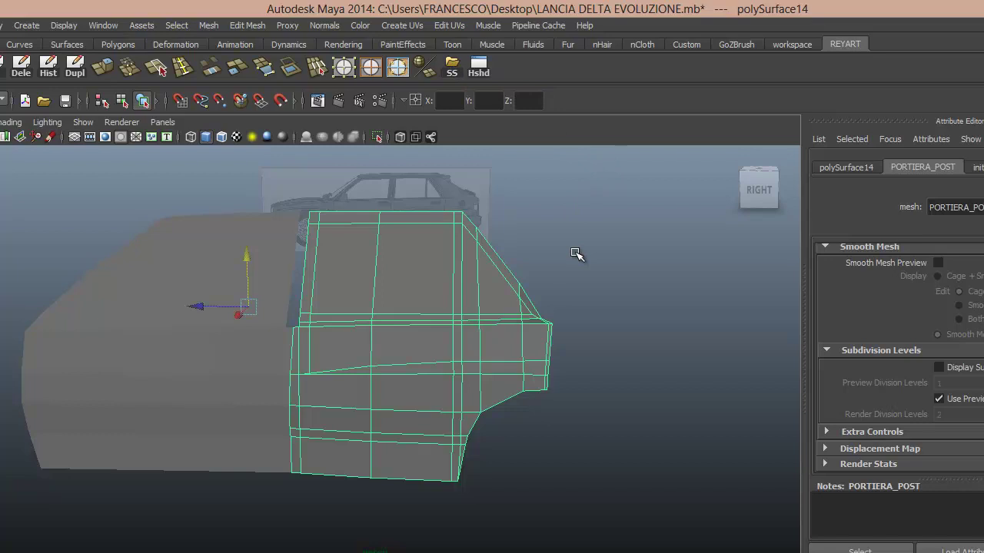
pyautogui.hotkey('ctrl', 'z')
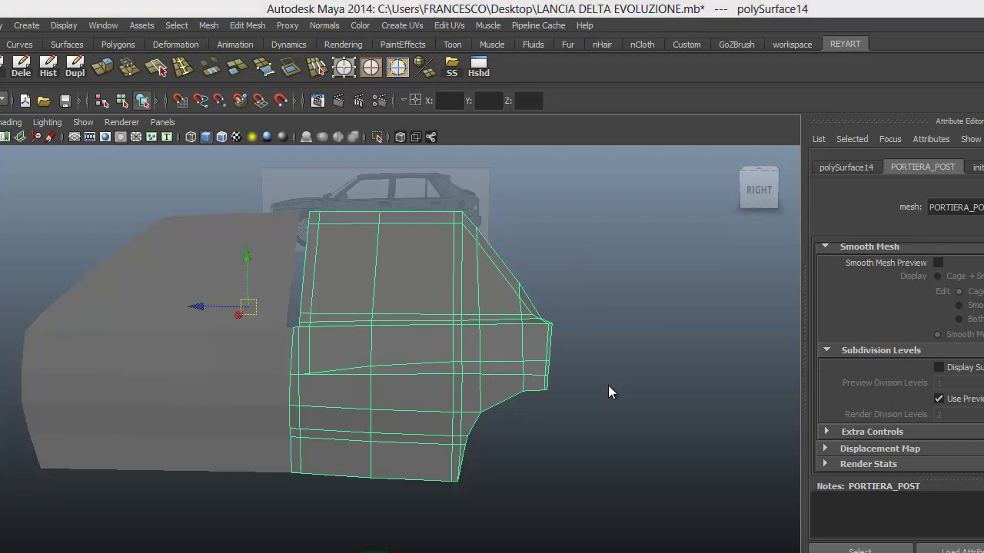
# Toggle the panel layout and pan and zoom the side view onto the door window
pyautogui.press('space')
pyautogui.press('space')
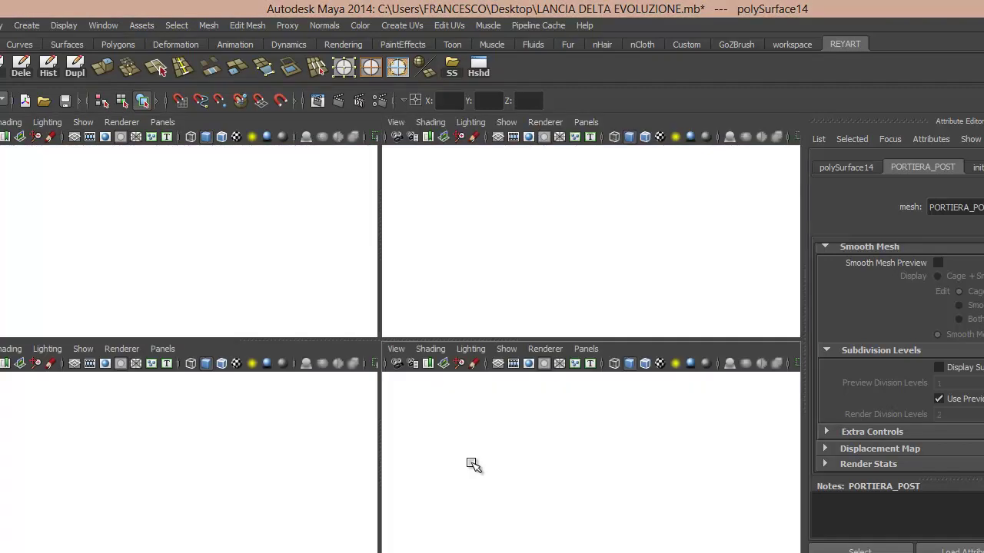
pyautogui.moveTo(428, 440)
pyautogui.keyDown('alt'); pyautogui.mouseDown(button='middle')
pyautogui.moveTo(438, 430)
pyautogui.moveTo(480, 432)
pyautogui.mouseUp(button='middle'); pyautogui.keyUp('alt')
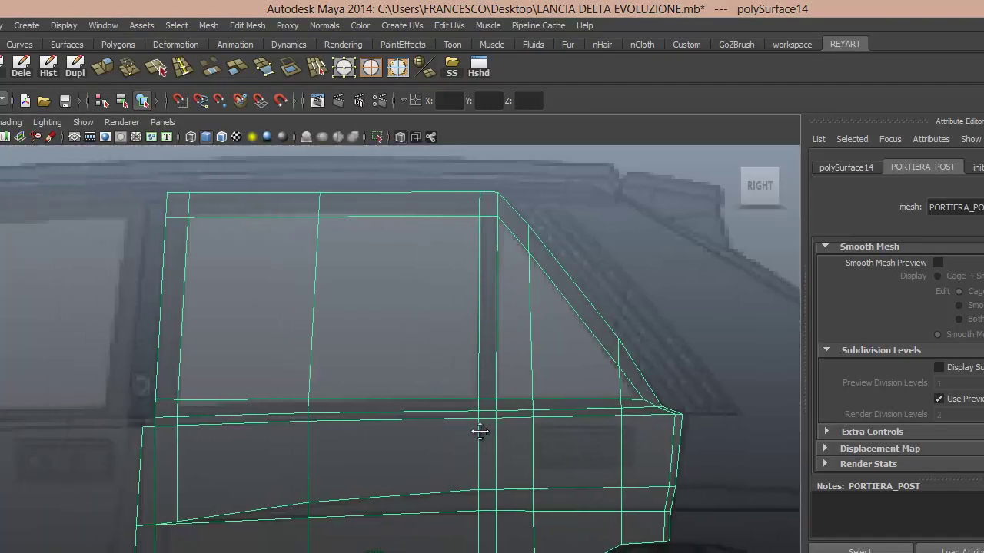
pyautogui.scroll(1, 462, 430)
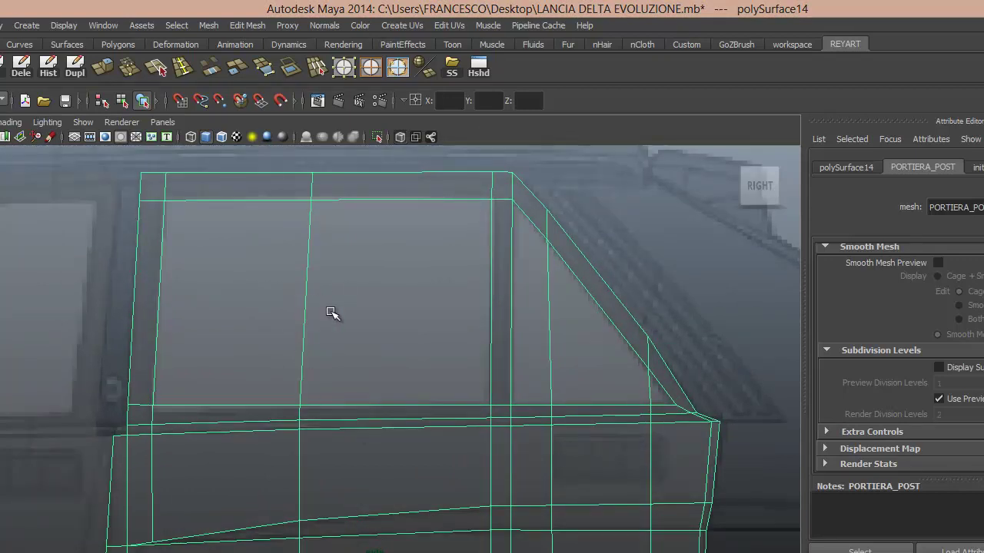
# Select the door's two upper window faces and extract them into a separate mesh
pyautogui.click(394, 67)
pyautogui.click(262, 268)
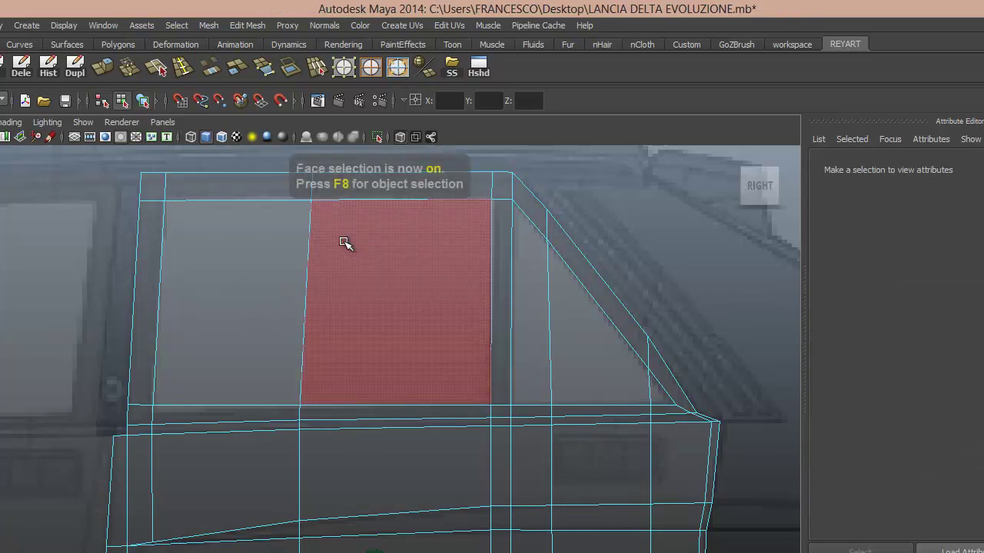
pyautogui.click(244, 282)
pyautogui.keyDown('shift'); pyautogui.click(417, 288); pyautogui.keyUp('shift')
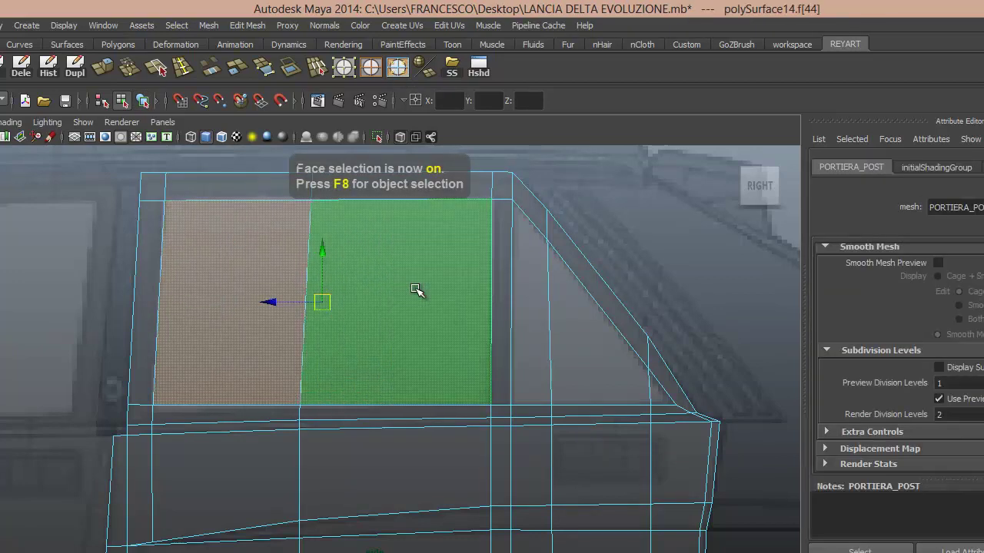
pyautogui.click(208, 25)
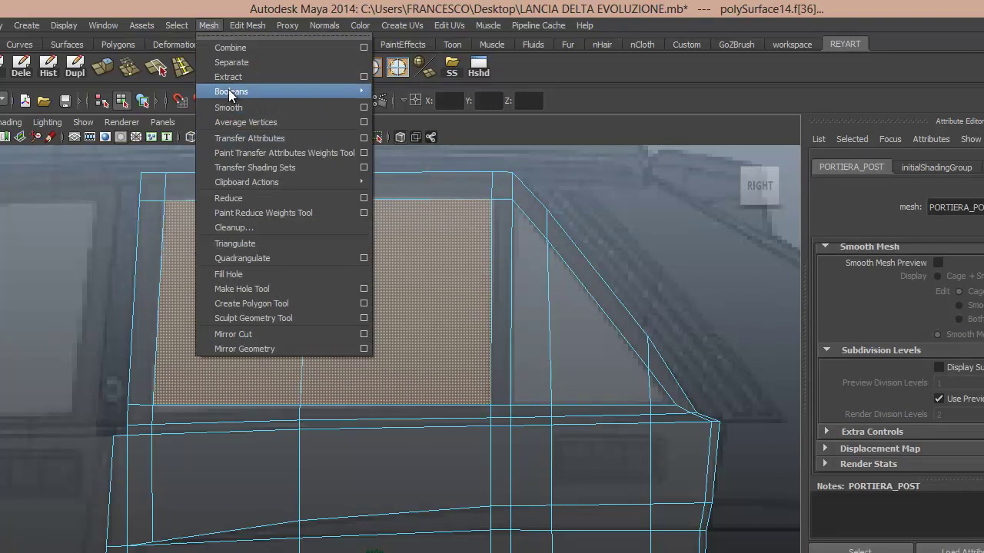
pyautogui.click(231, 62)
# Frame the extracted window panel and isolate it in the viewport
pyautogui.press('f')
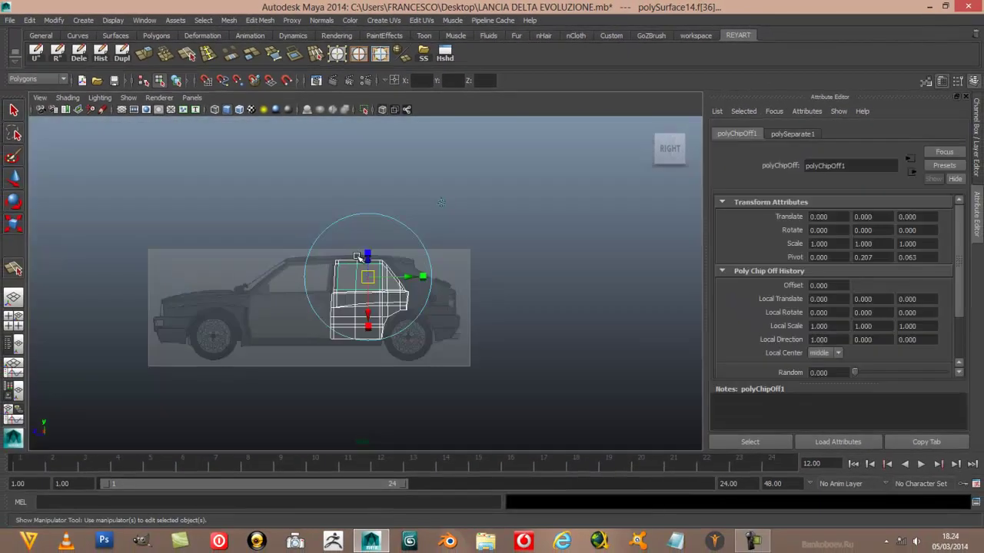
pyautogui.click(16, 177)
pyautogui.click(10, 112)
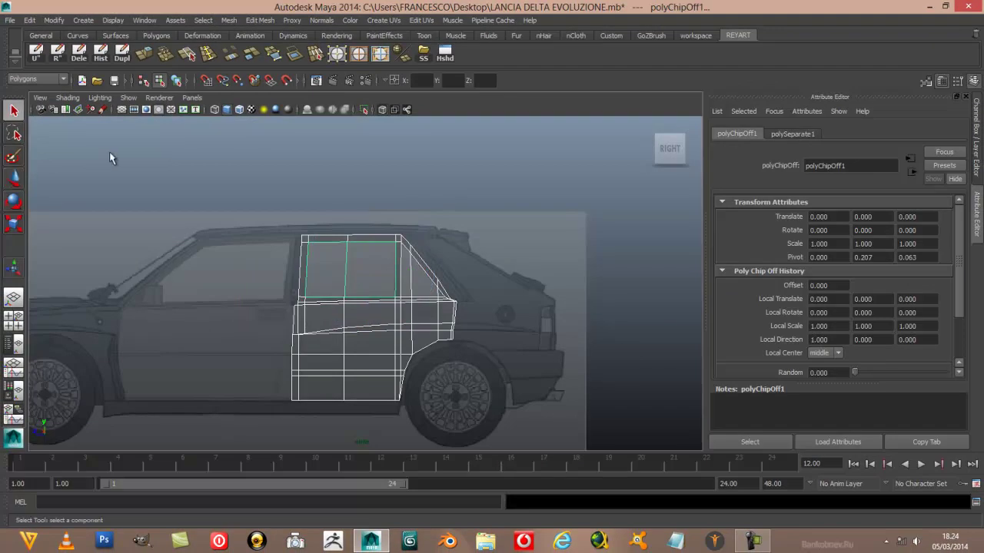
pyautogui.scroll(3, 118, 159)
pyautogui.scroll(2, 118, 159)
pyautogui.press('F11')
pyautogui.hotkey('ctrl', 'h')
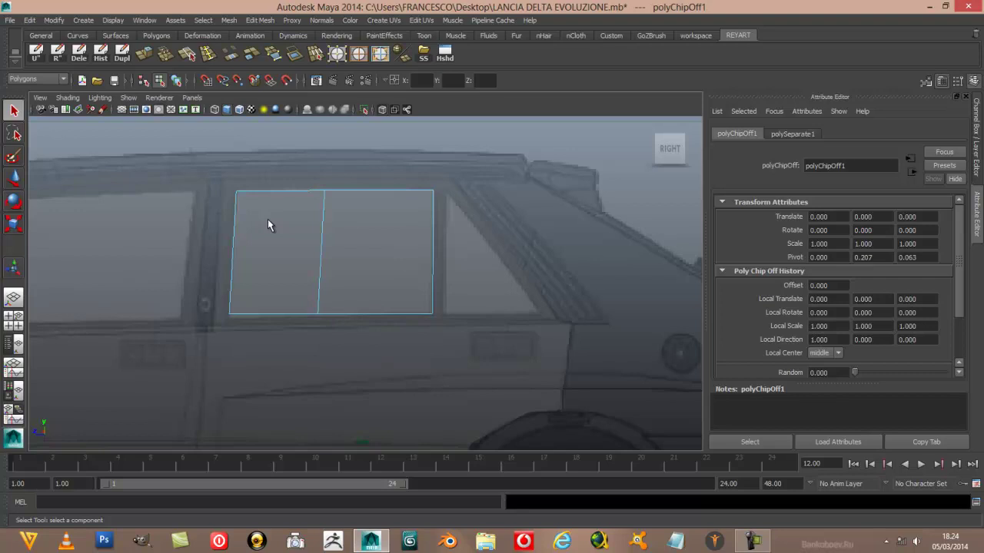
pyautogui.scroll(1, 267, 219)
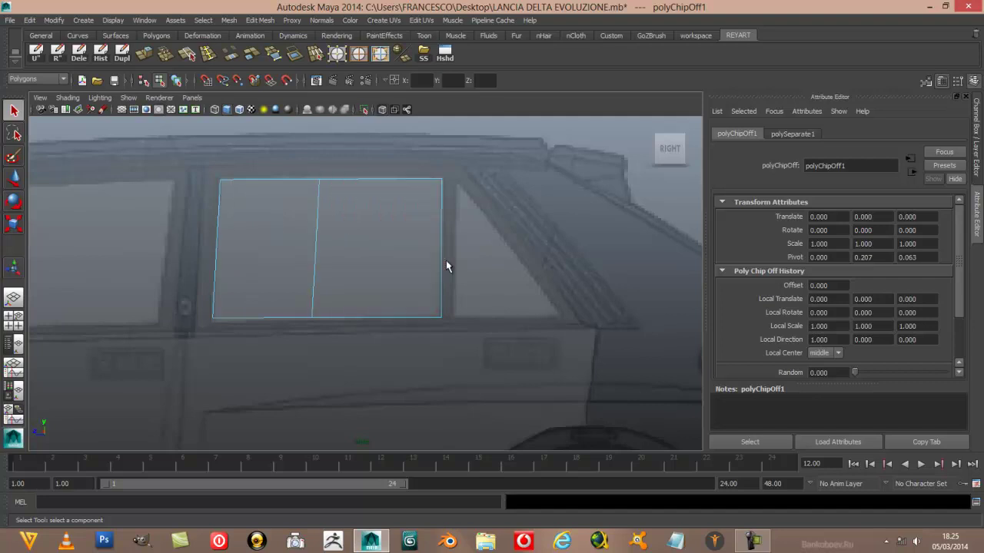
# Show the full door again and extract the narrow strip and triangular quarter-window faces
pyautogui.hotkey('ctrl', 'shift', 'h')
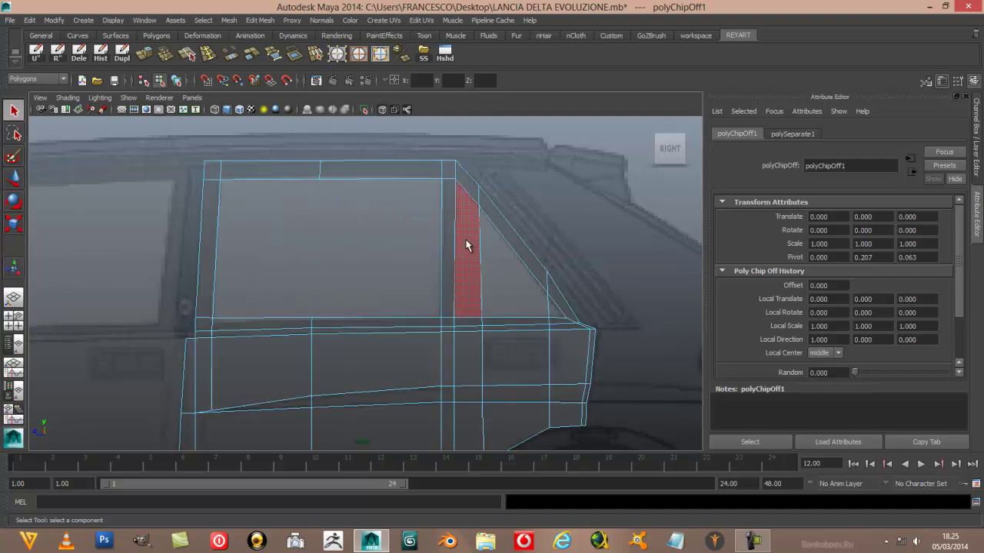
pyautogui.click(476, 252)
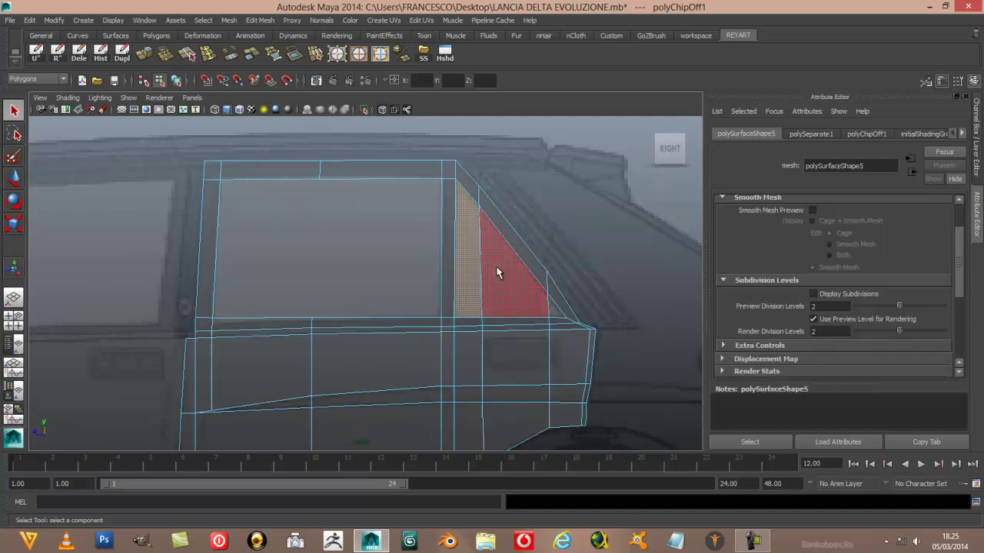
pyautogui.keyDown('shift'); pyautogui.click(530, 303); pyautogui.keyUp('shift')
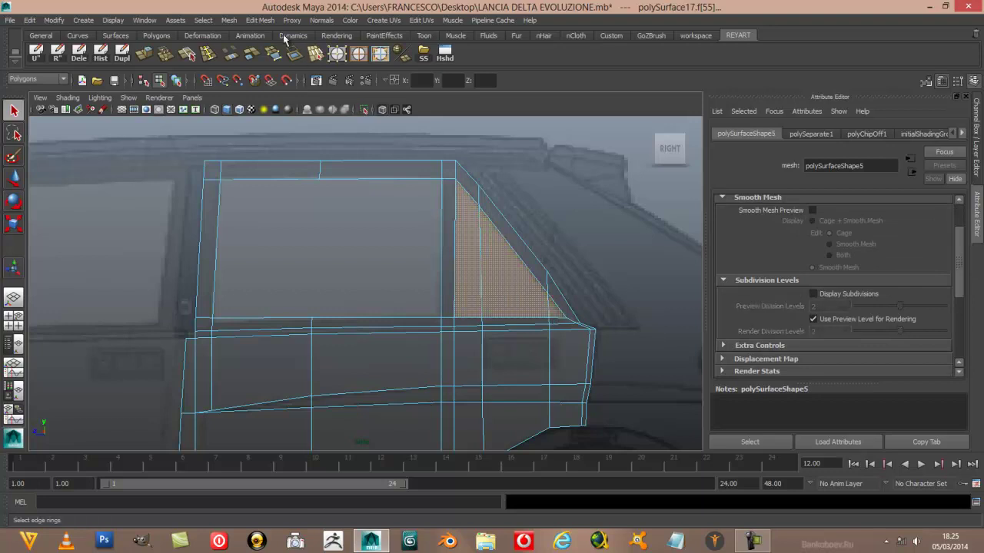
pyautogui.click(231, 22)
pyautogui.click(240, 62)
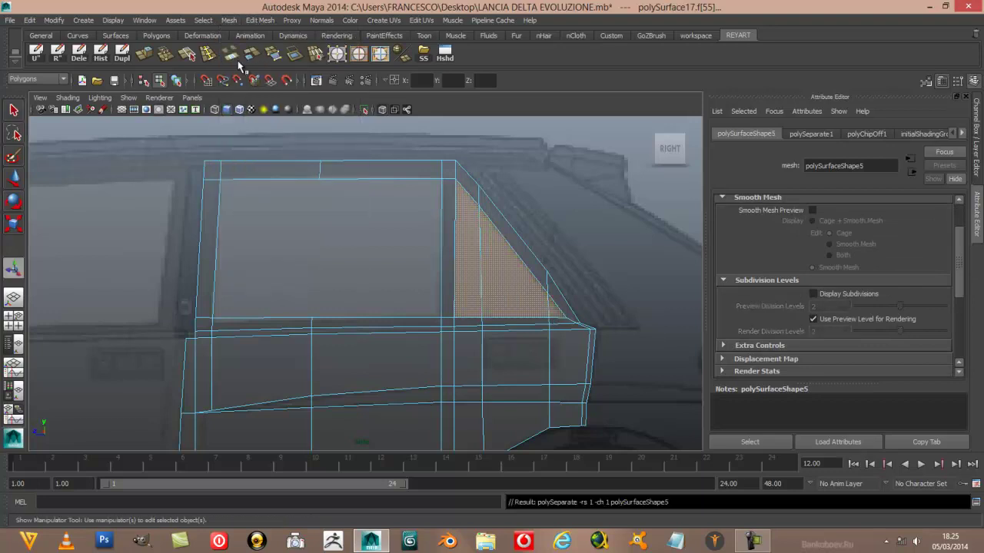
# Select the extracted quarter-window piece's triangular face
pyautogui.click(13, 110)
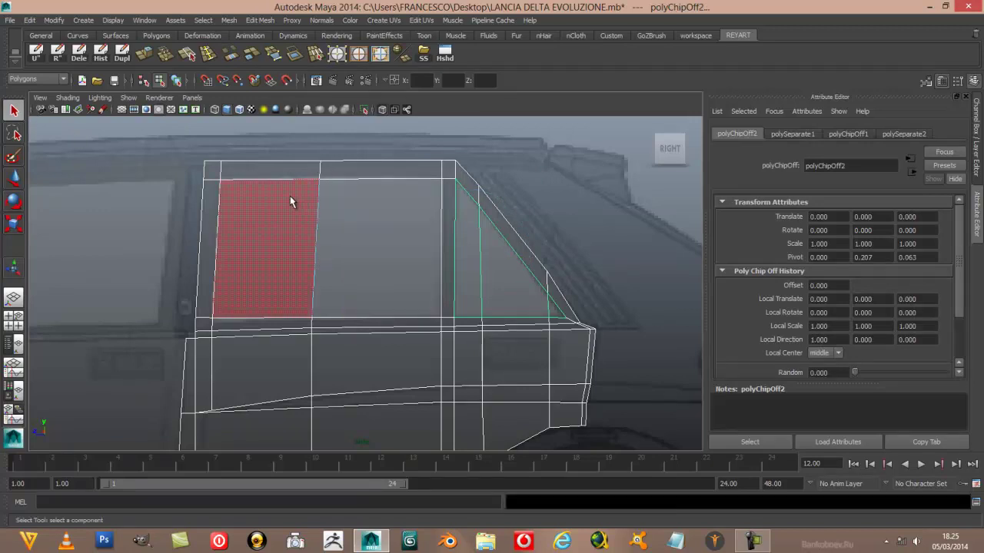
pyautogui.click(483, 259)
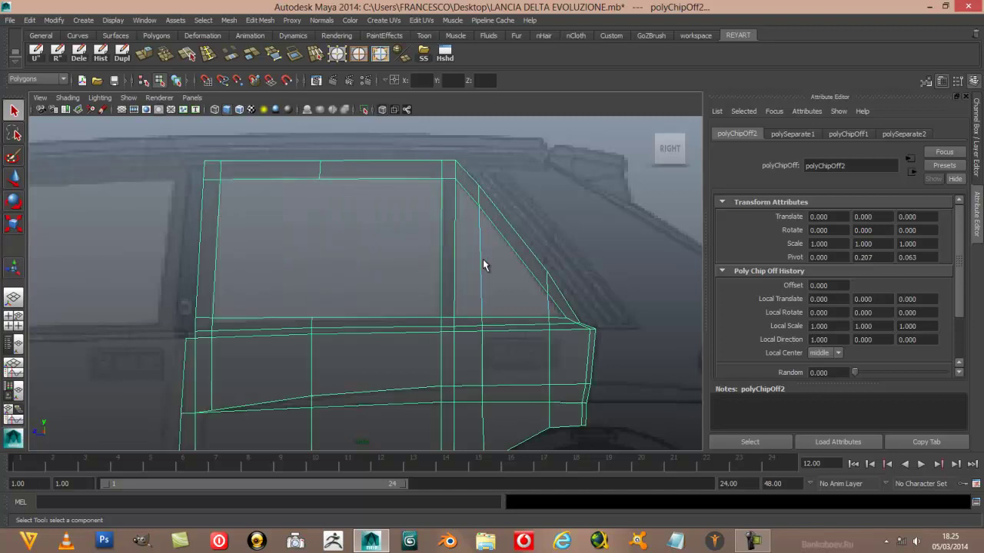
pyautogui.click(498, 266)
# Delete the selected triangular face and clear construction history on window panel polySurface18
pyautogui.press('Delete')
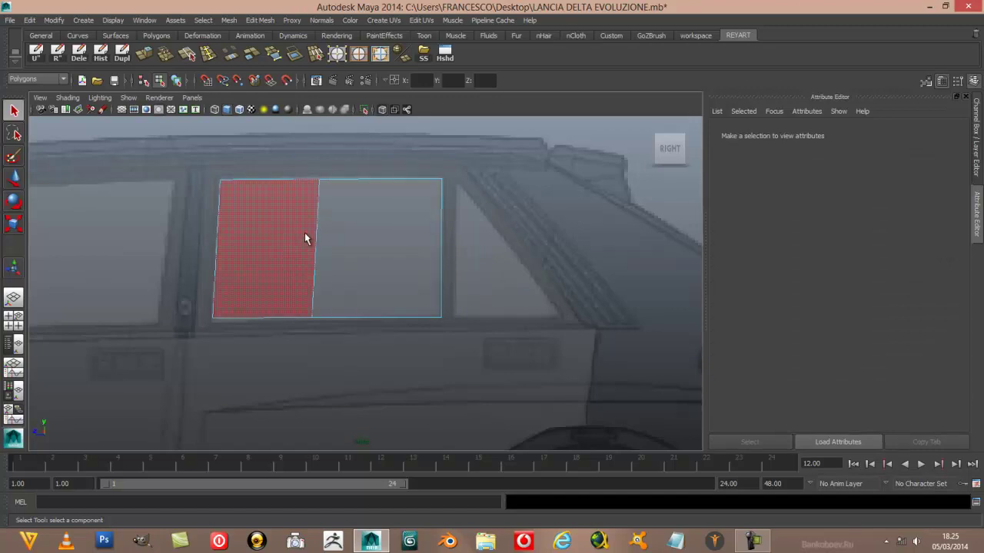
pyautogui.press('F8')
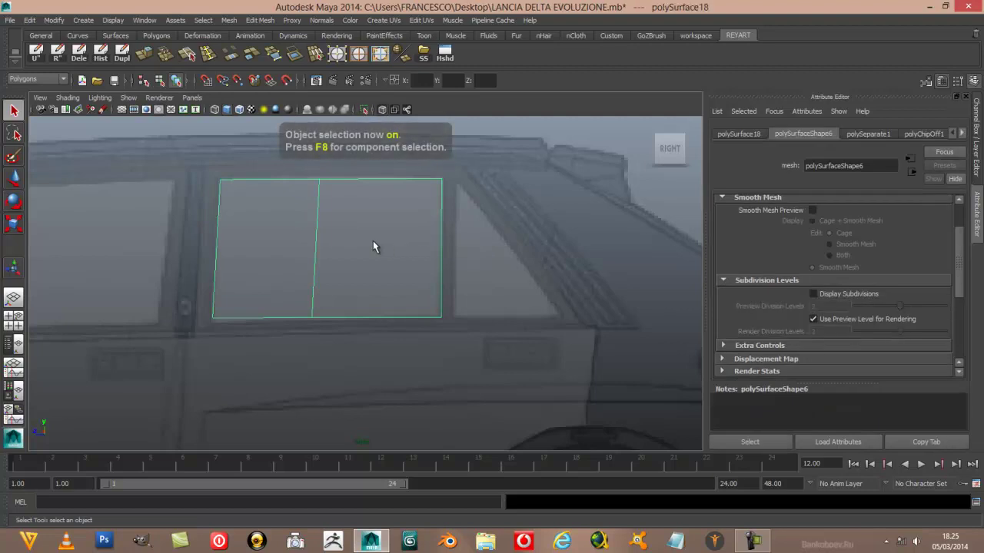
pyautogui.click(102, 52)
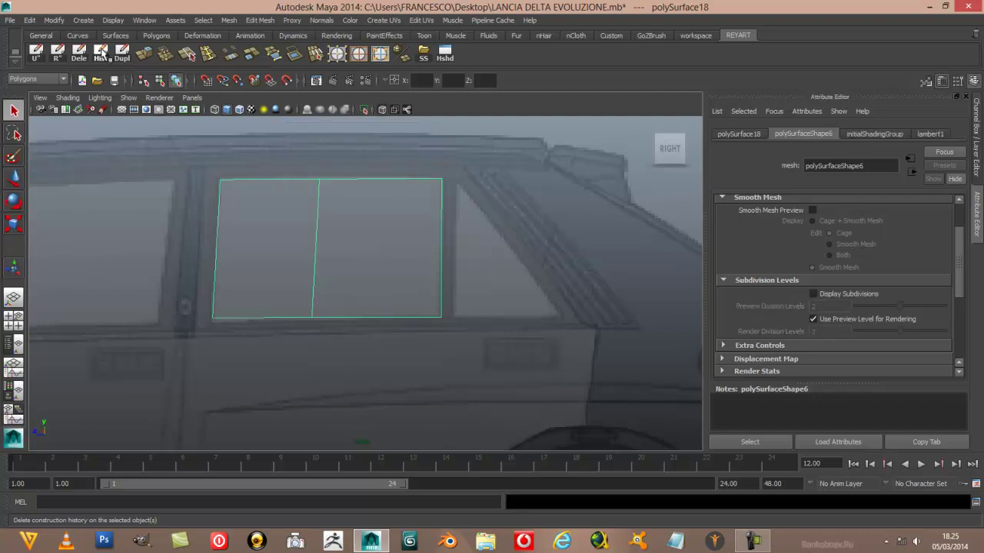
# Clear the triangular quarter-window piece's construction history and save the scene
pyautogui.click(479, 264)
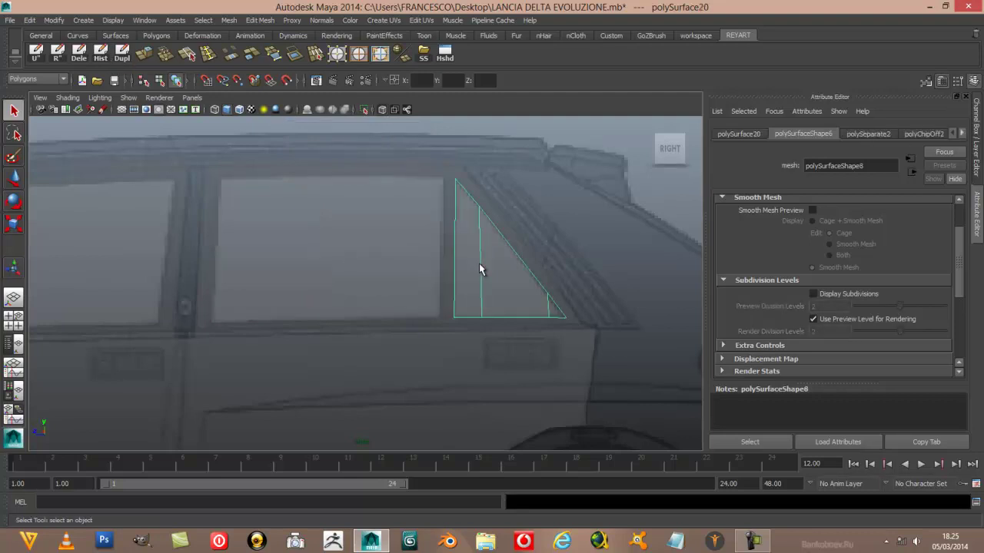
pyautogui.click(100, 53)
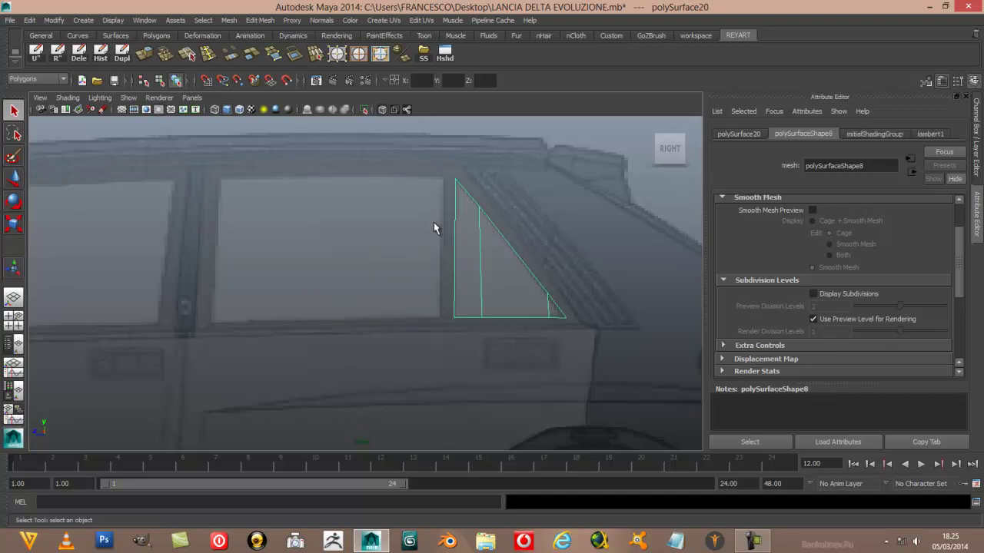
pyautogui.click(423, 53)
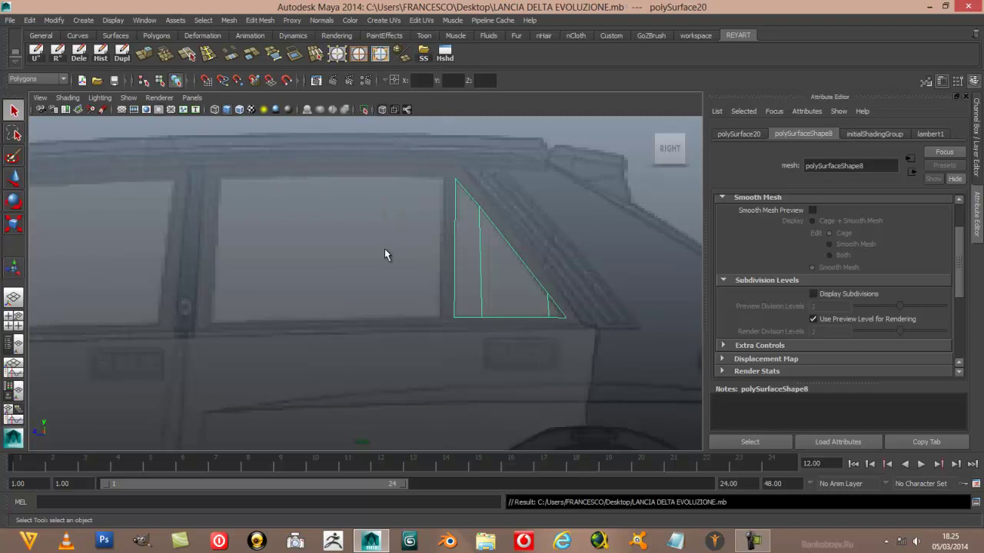
# Select the side window panel and zoom and pan to centre the window glass
pyautogui.click(323, 247)
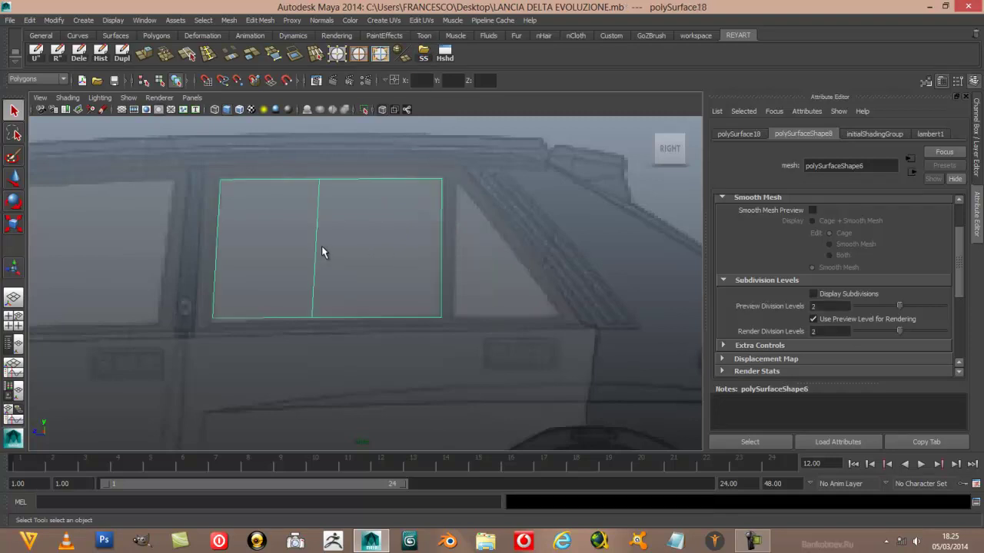
pyautogui.scroll(2, 341, 260)
pyautogui.scroll(-3, 340, 260)
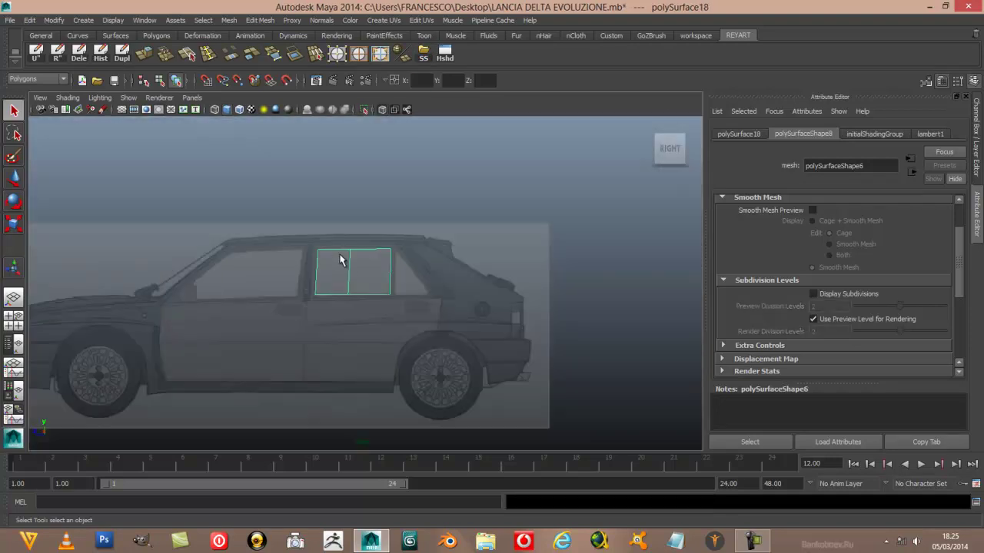
pyautogui.scroll(2, 341, 259)
pyautogui.scroll(1, 340, 260)
pyautogui.scroll(1, 341, 259)
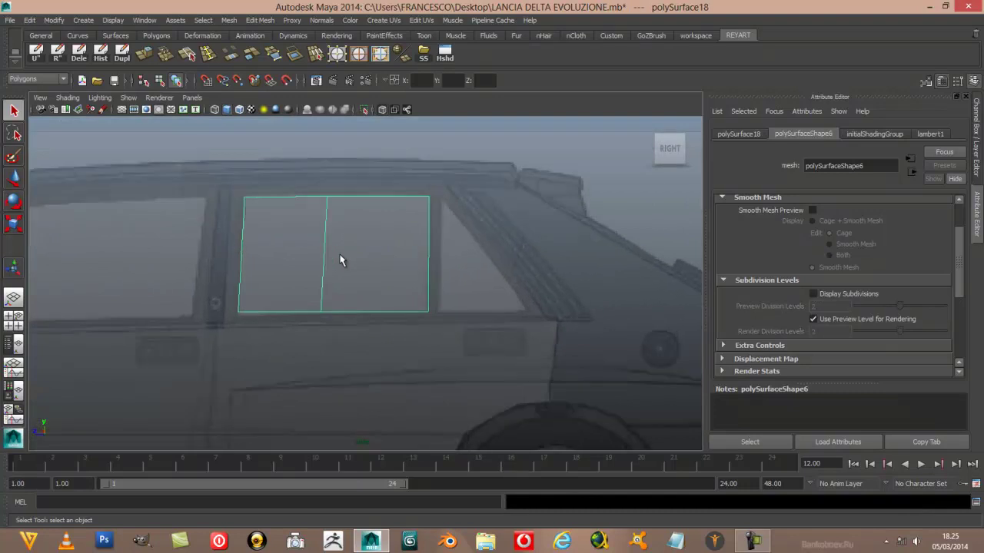
pyautogui.keyDown('alt'); pyautogui.moveTo(341, 259); pyautogui.dragTo(370, 239, button='middle'); pyautogui.keyUp('alt')
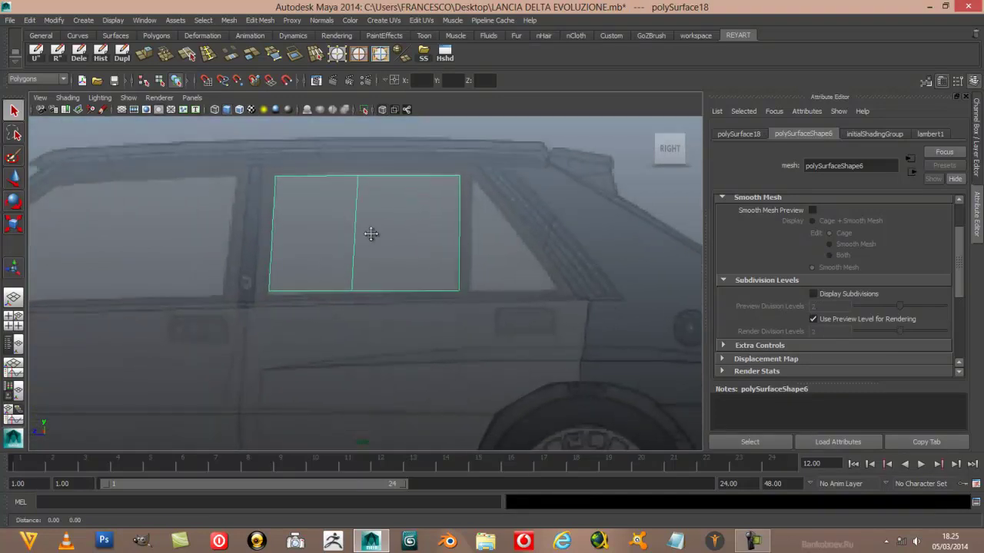
pyautogui.scroll(-3, 370, 234)
pyautogui.scroll(2, 370, 234)
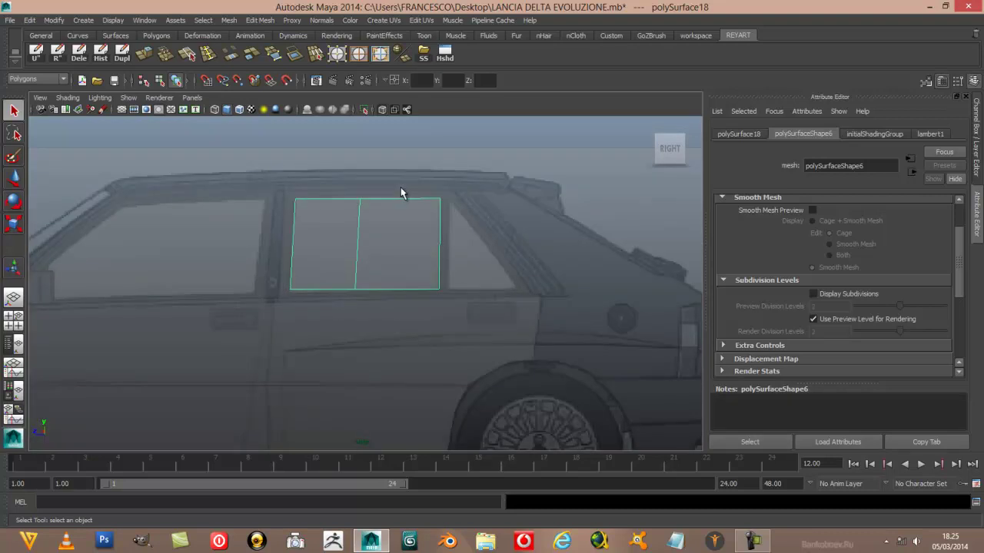
# Bring up the door mesh around the glass and pan and tumble onto the rear door
pyautogui.keyDown('shift'); pyautogui.click(470, 245); pyautogui.keyUp('shift')
pyautogui.scroll(2, 465, 253)
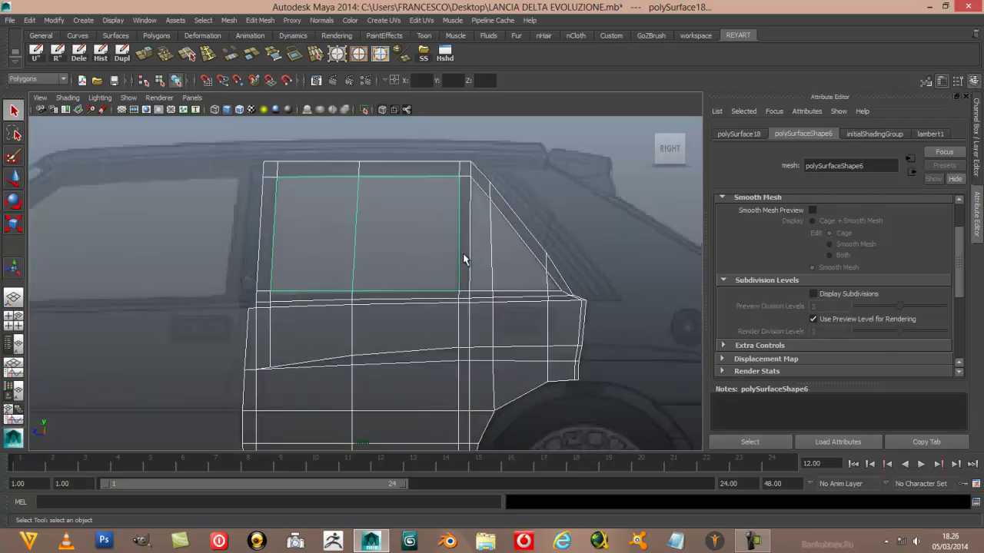
pyautogui.keyDown('alt'); pyautogui.moveTo(465, 255); pyautogui.dragTo(411, 262, button='middle'); pyautogui.keyUp('alt')
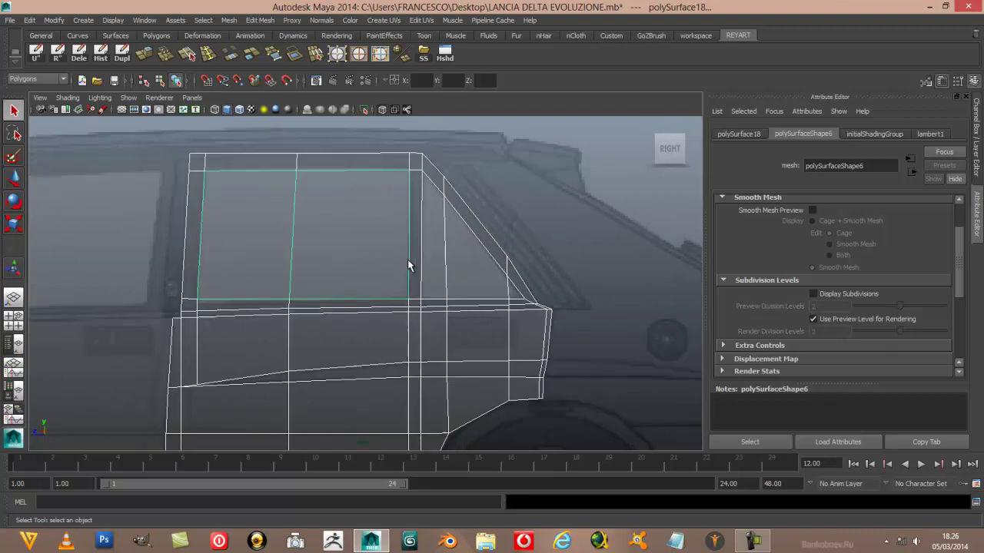
pyautogui.keyDown('alt'); pyautogui.moveTo(408, 265); pyautogui.dragTo(370, 275); pyautogui.keyUp('alt')
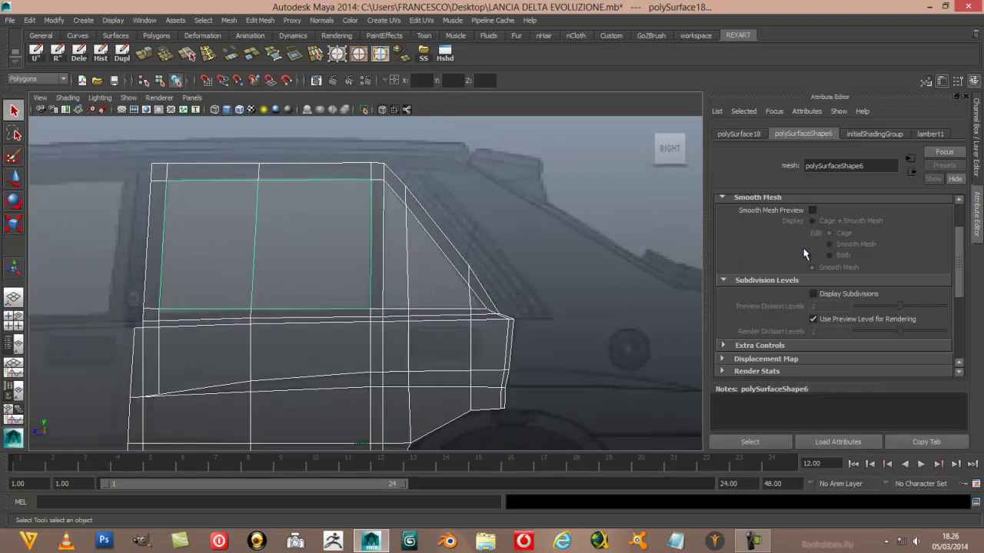
# Turn on Smooth Mesh Preview for the window glass, triangular window and door mesh
pyautogui.click(812, 209)
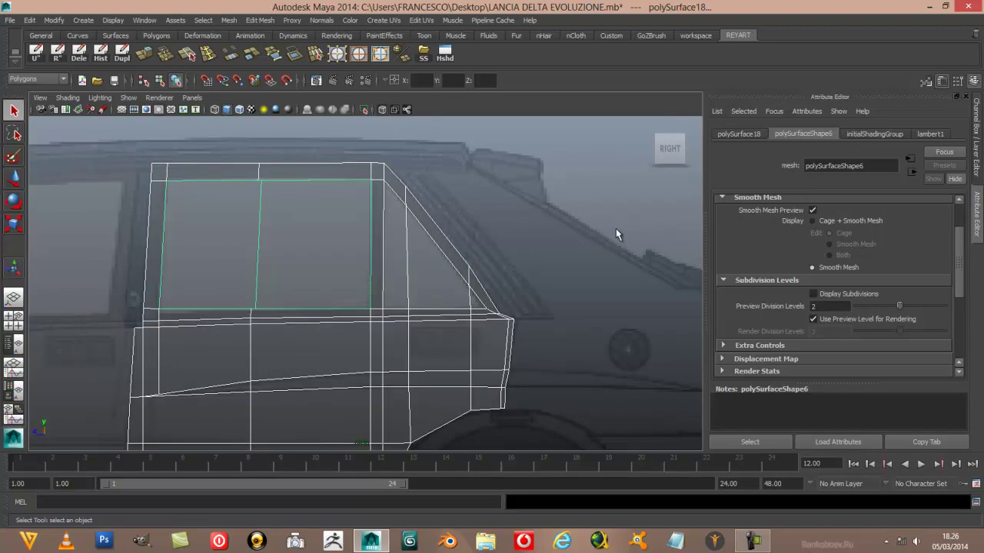
pyautogui.click(396, 222)
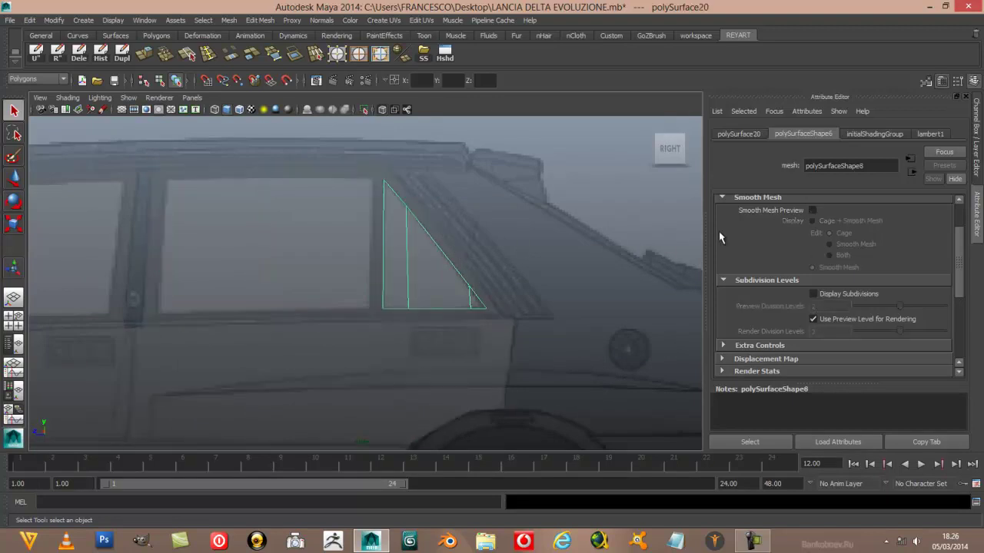
pyautogui.click(812, 210)
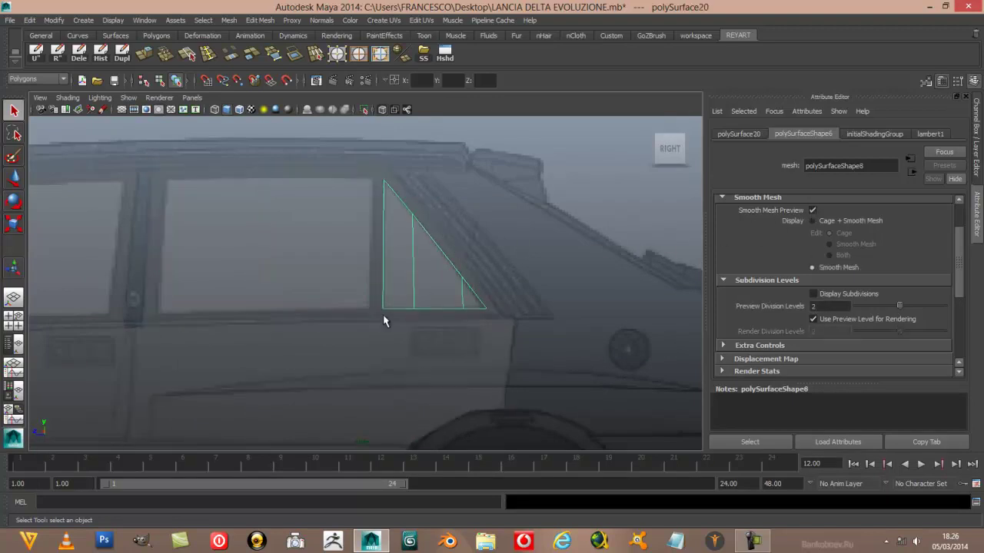
pyautogui.click(377, 327)
pyautogui.click(812, 210)
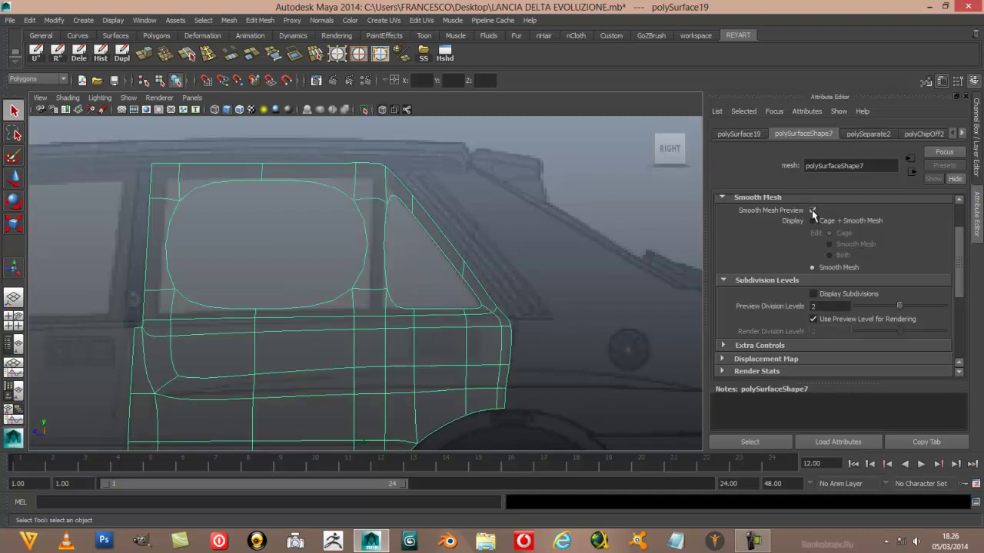
# Lower the door's Preview Division Levels to 1
pyautogui.scroll(-5, 415, 313)
pyautogui.scroll(3, 415, 312)
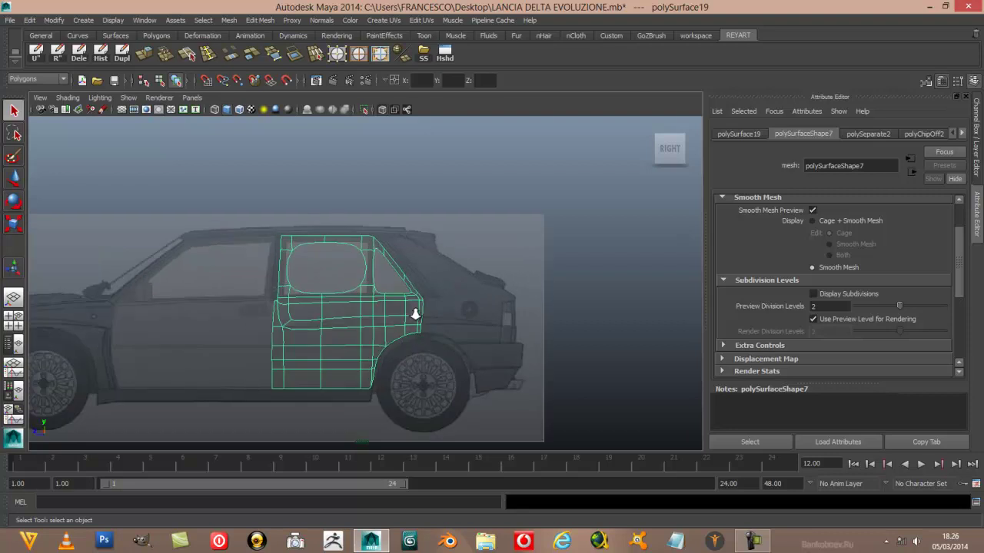
pyautogui.scroll(3, 415, 313)
pyautogui.scroll(2, 415, 314)
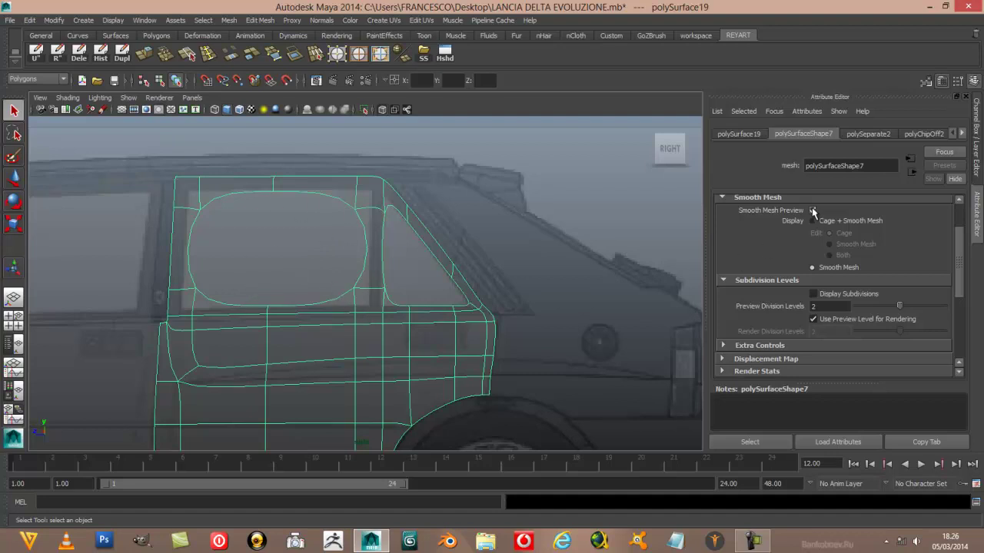
pyautogui.moveTo(900, 308); pyautogui.dragTo(880, 307)
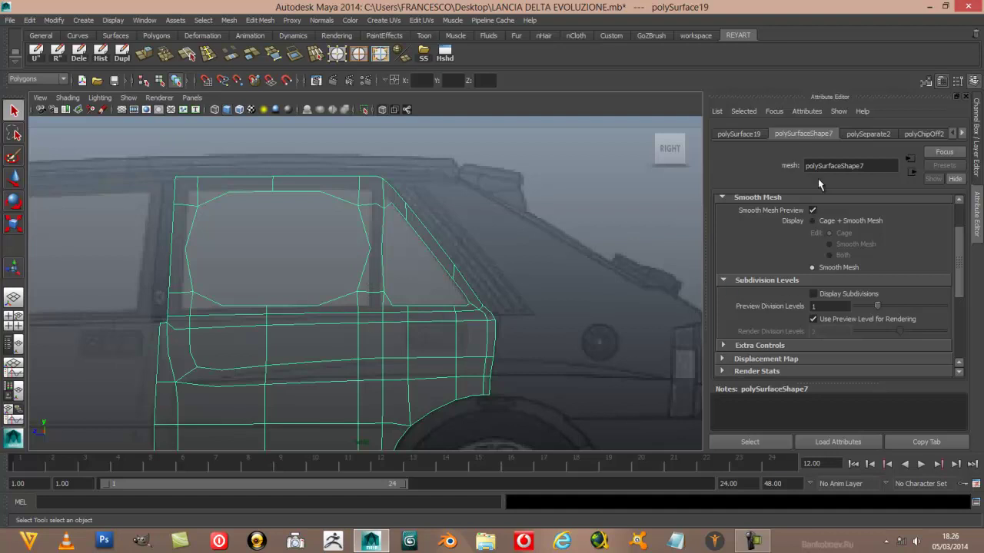
# Turn off Smooth Mesh Preview on the door, rectangular window and triangular window
pyautogui.click(812, 210)
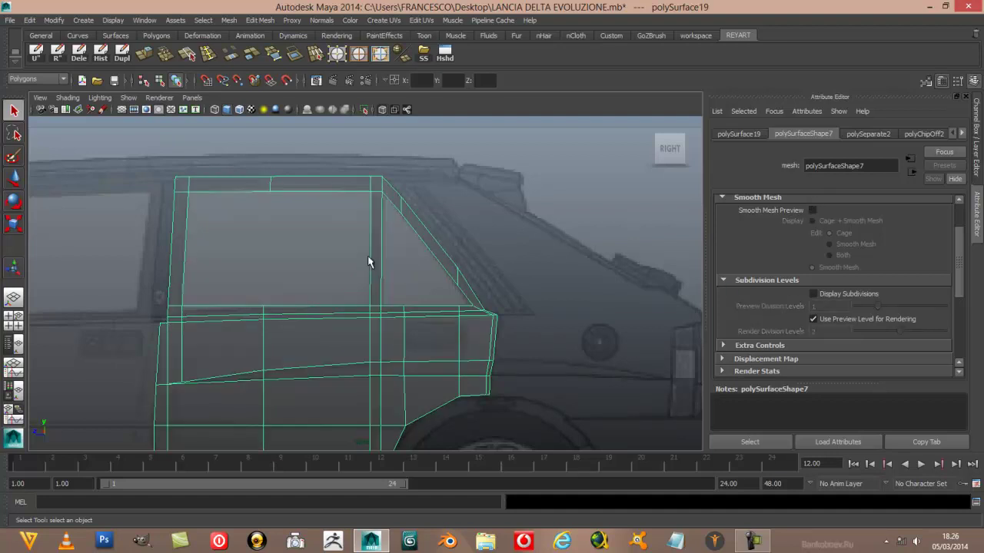
pyautogui.click(318, 254)
pyautogui.click(812, 210)
pyautogui.click(461, 282)
pyautogui.click(812, 210)
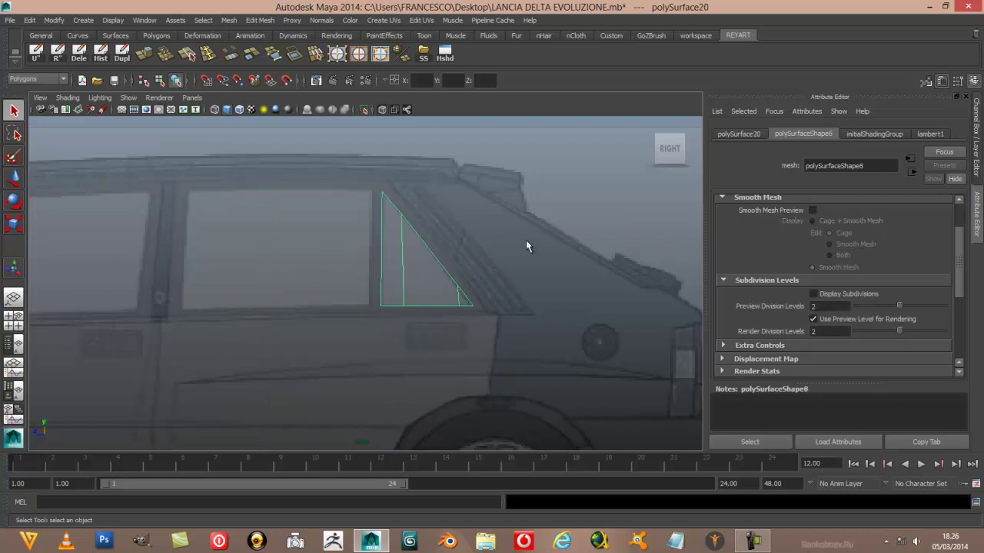
pyautogui.click(377, 322)
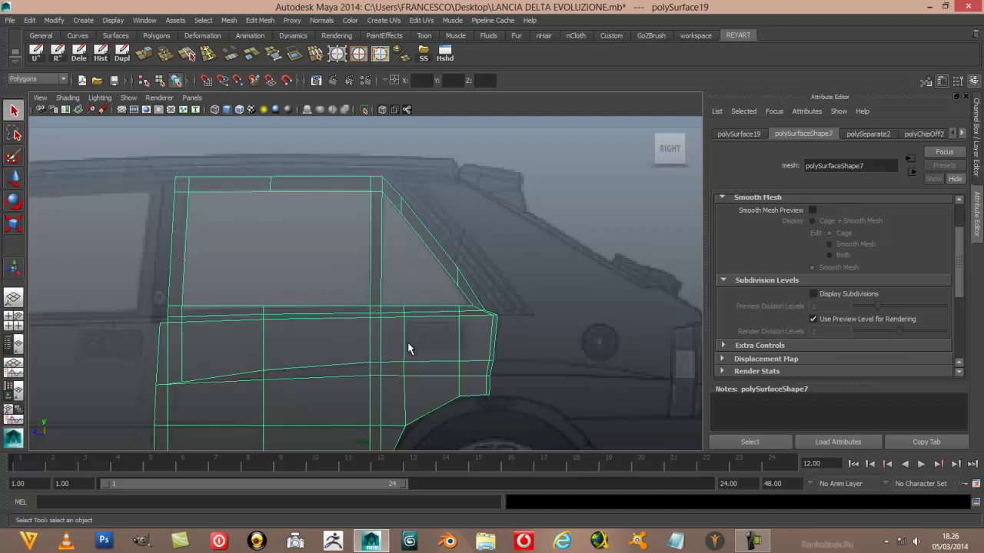
# Insert edge loops on both sides of the window pillar and beside the door's front edge
pyautogui.moveTo(405, 344)
pyautogui.keyDown('alt'); pyautogui.mouseDown(button='middle')
pyautogui.moveTo(437, 284)
pyautogui.moveTo(394, 355)
pyautogui.mouseUp(button='middle'); pyautogui.keyUp('alt')
pyautogui.press('super')
pyautogui.press('super')
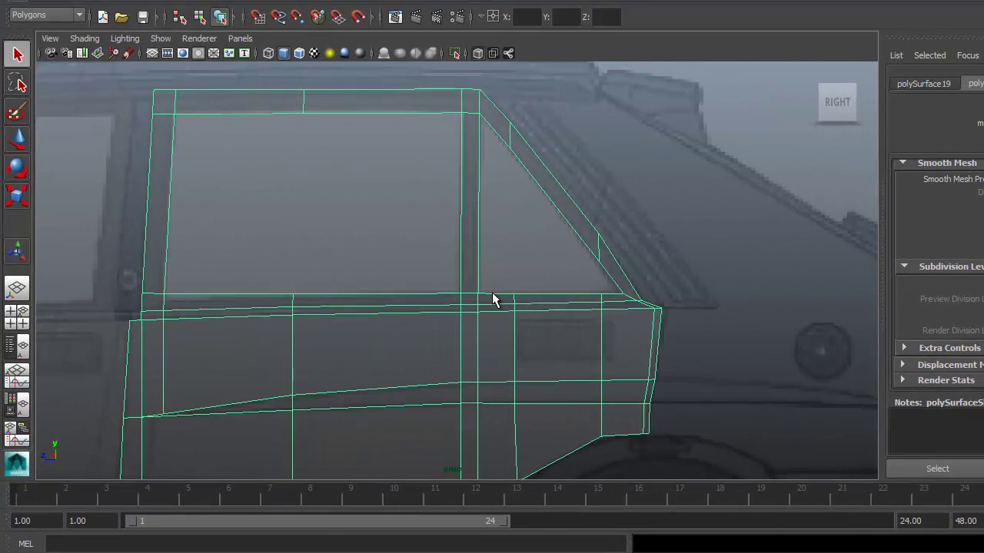
pyautogui.click(225, 2)
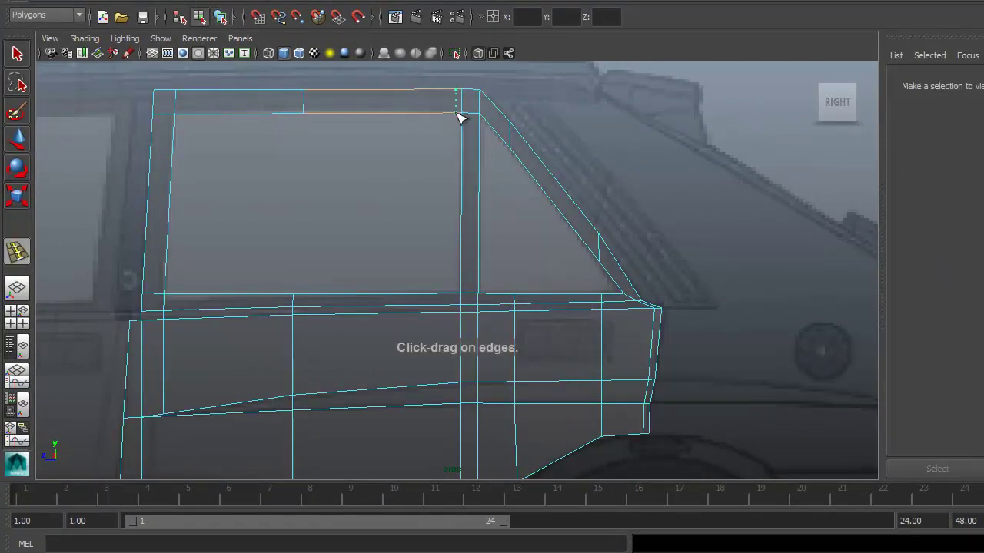
pyautogui.click(456, 115)
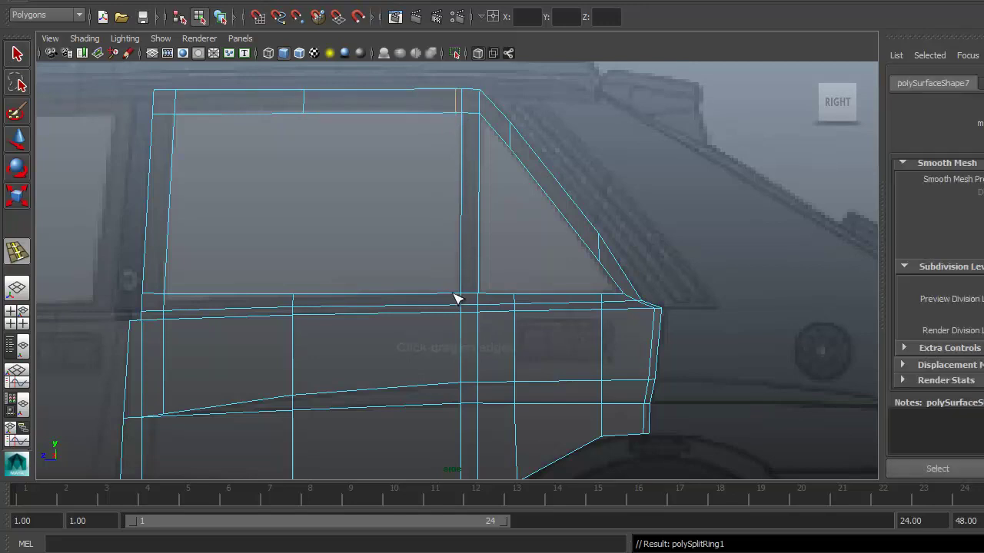
pyautogui.click(453, 298)
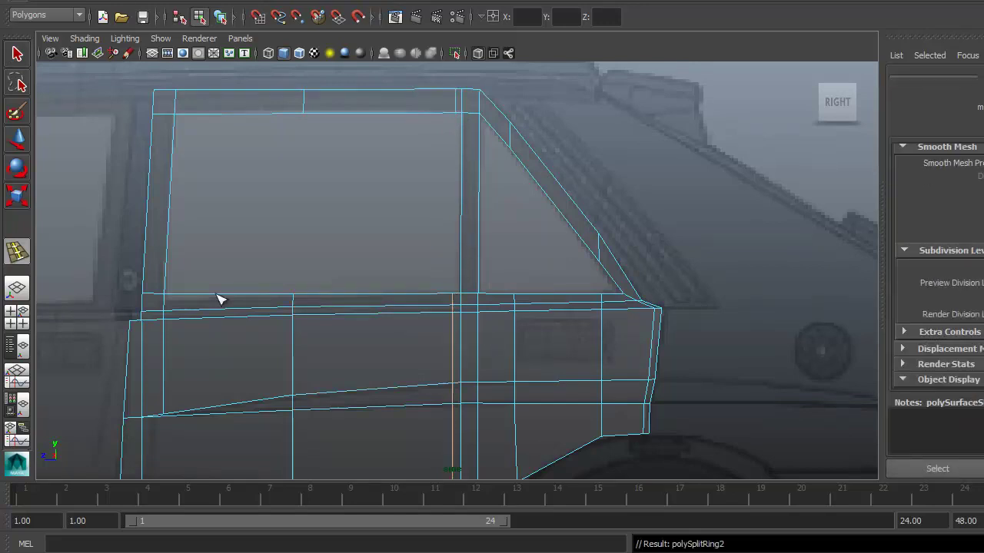
pyautogui.click(172, 299)
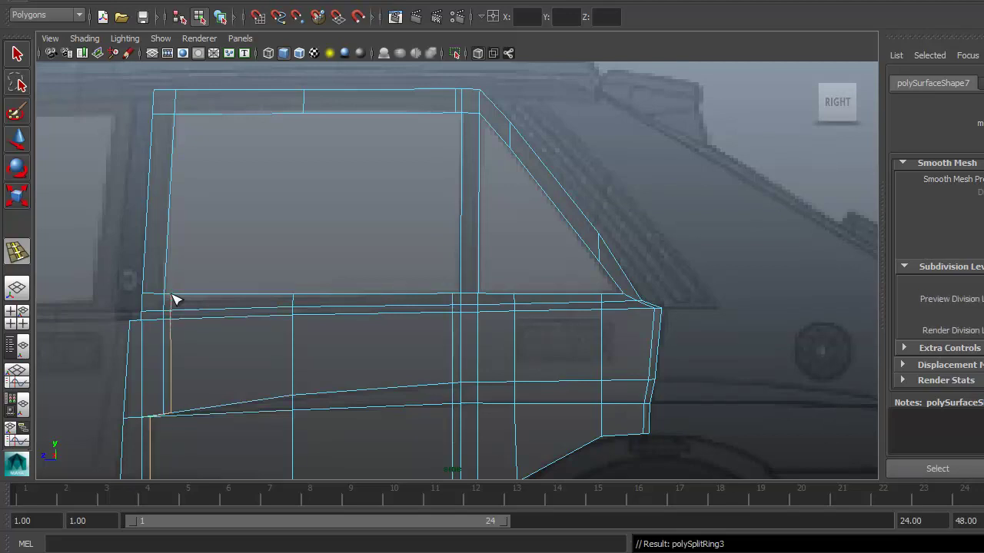
pyautogui.click(182, 115)
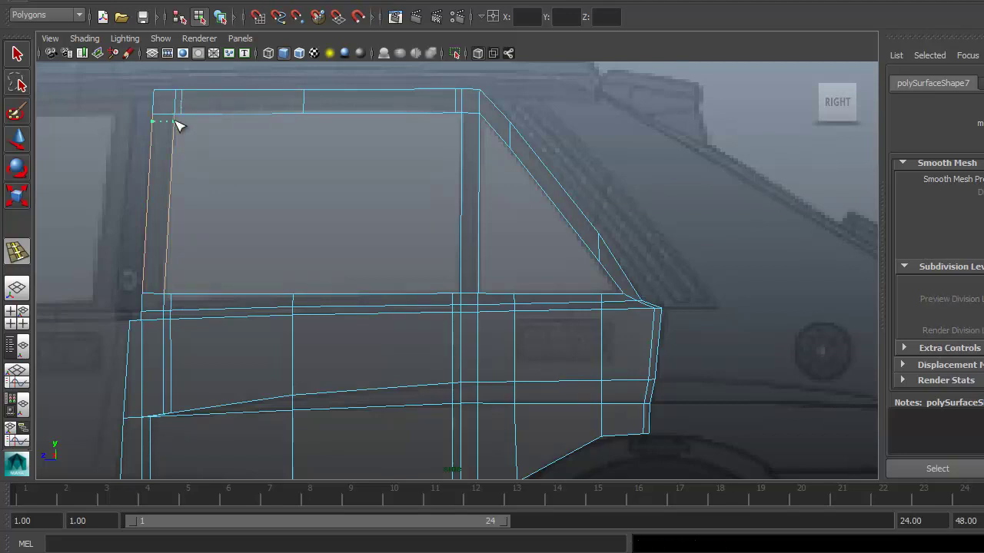
# Add loops under the top frame, by the front window edge and across the pillar, then smooth-preview
pyautogui.click(176, 121)
pyautogui.click(168, 292)
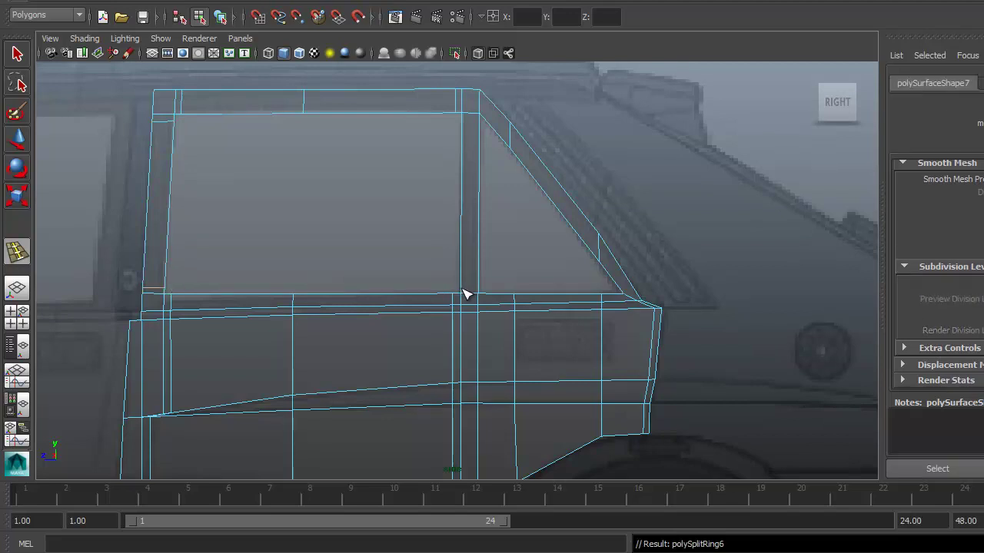
pyautogui.click(465, 291)
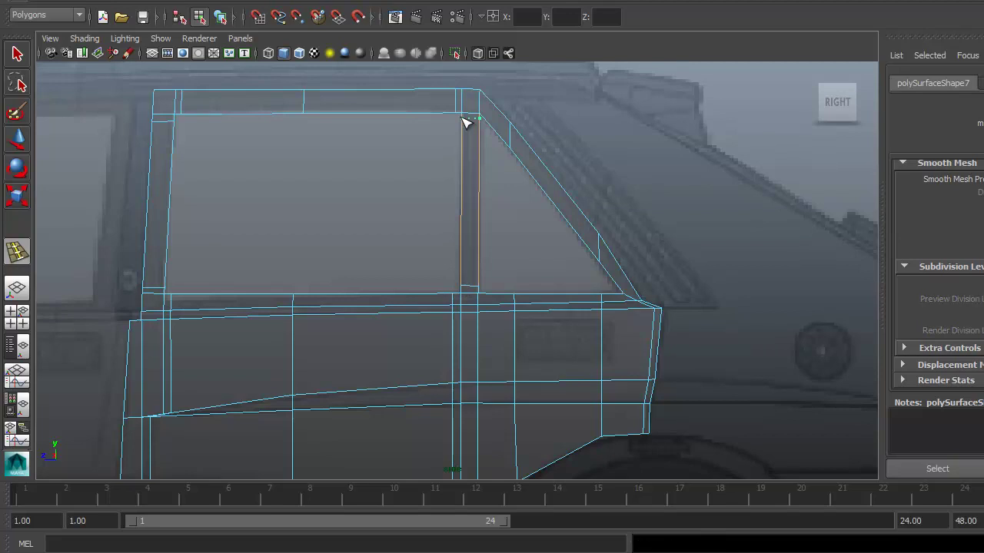
pyautogui.click(465, 121)
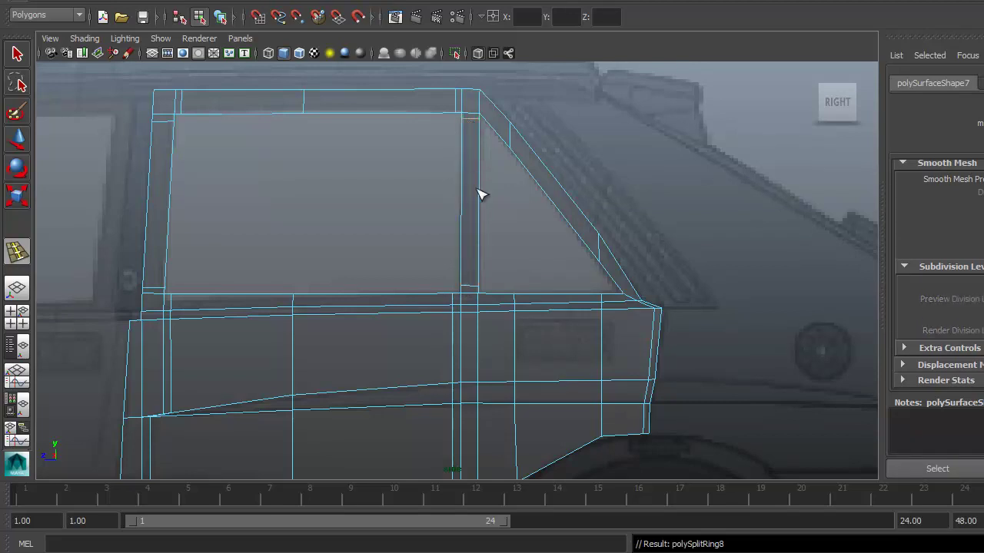
pyautogui.click(15, 50)
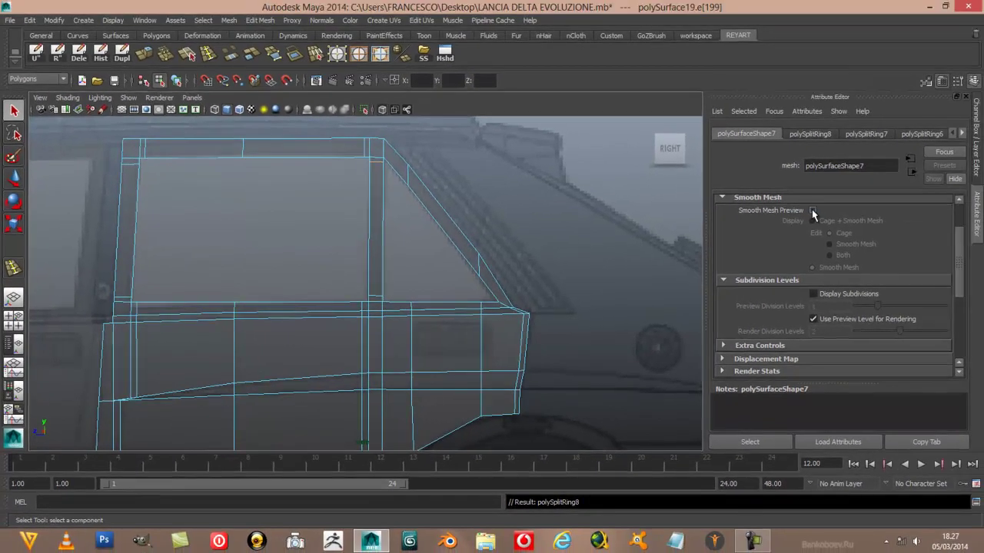
pyautogui.click(812, 210)
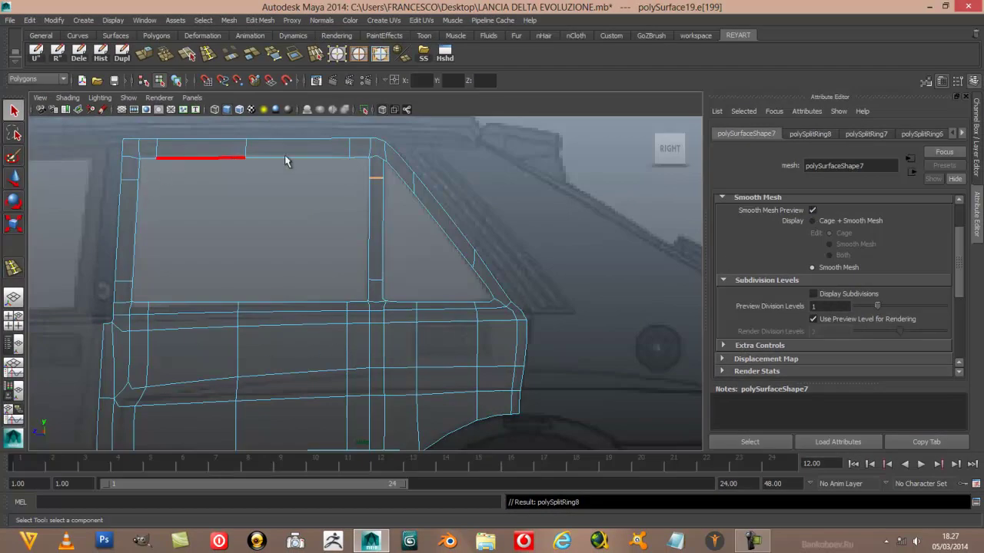
# Turn off the door's smooth preview and smooth-preview the rectangular window panel
pyautogui.click(812, 210)
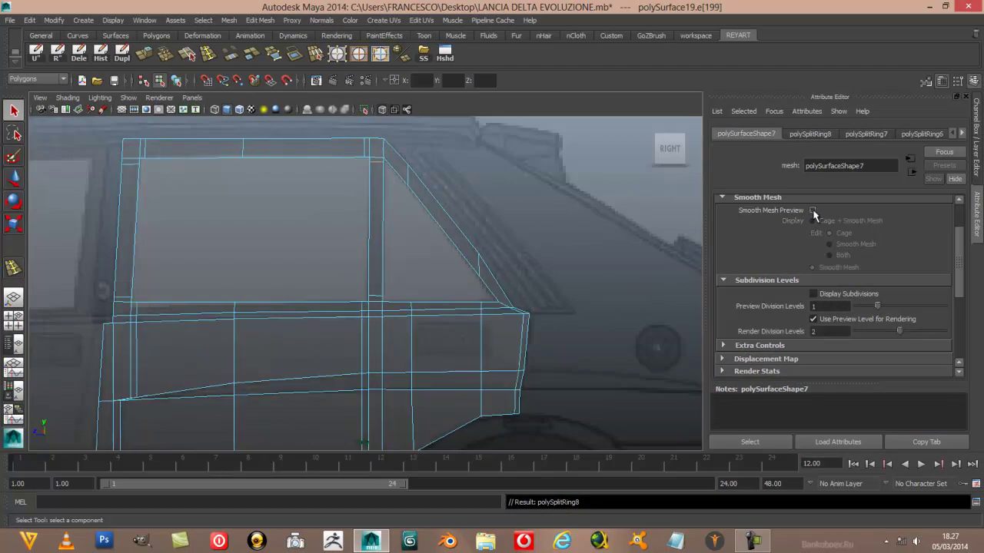
pyautogui.click(268, 233)
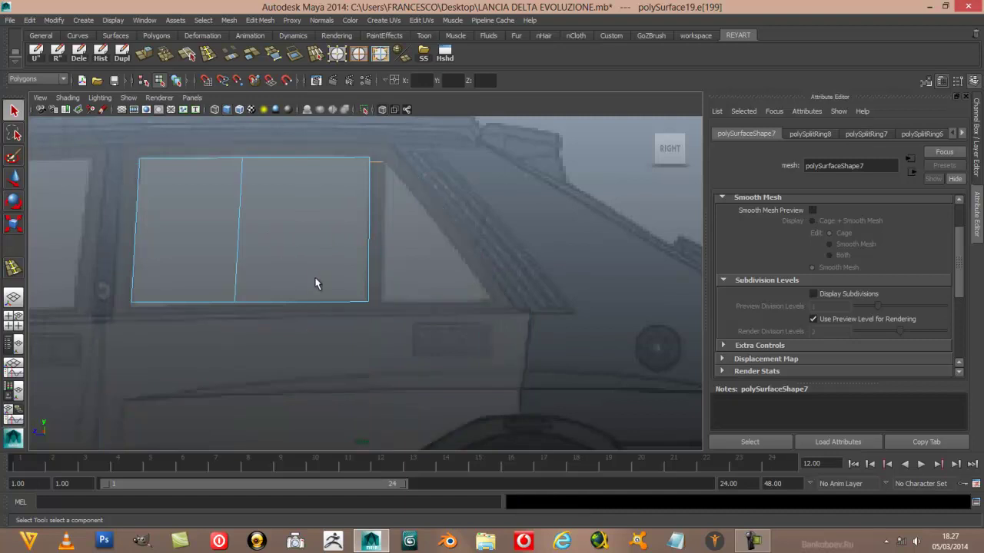
pyautogui.click(812, 211)
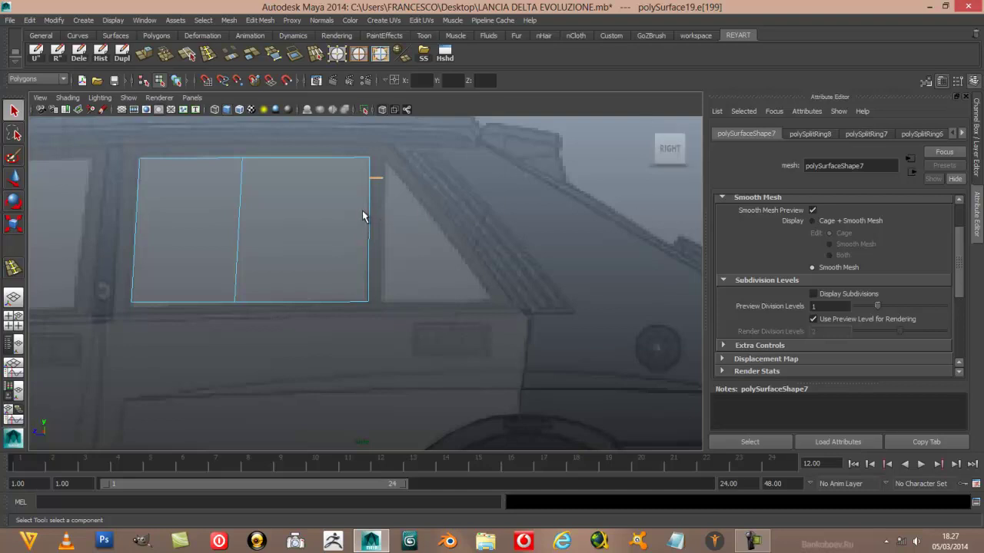
pyautogui.click(378, 226)
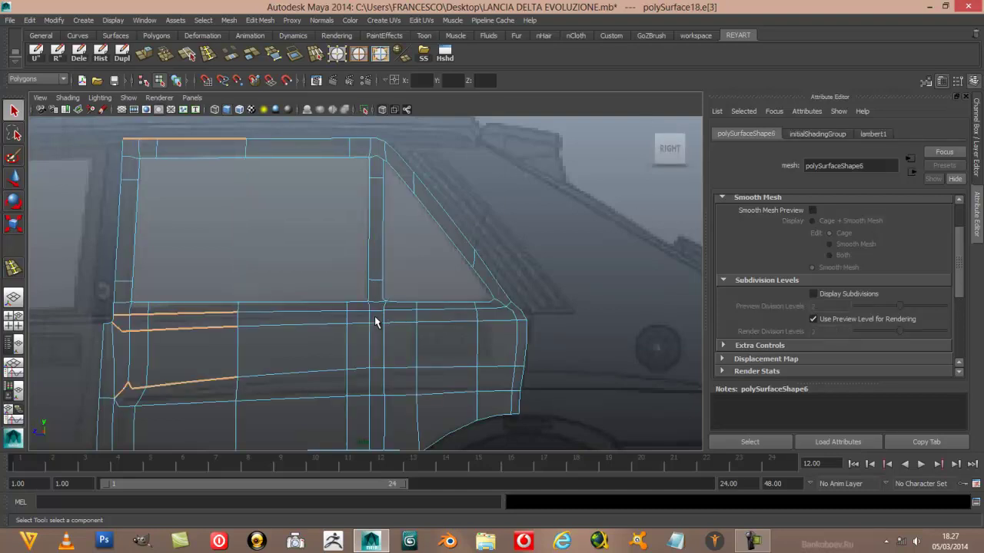
pyautogui.click(375, 321)
pyautogui.click(341, 238)
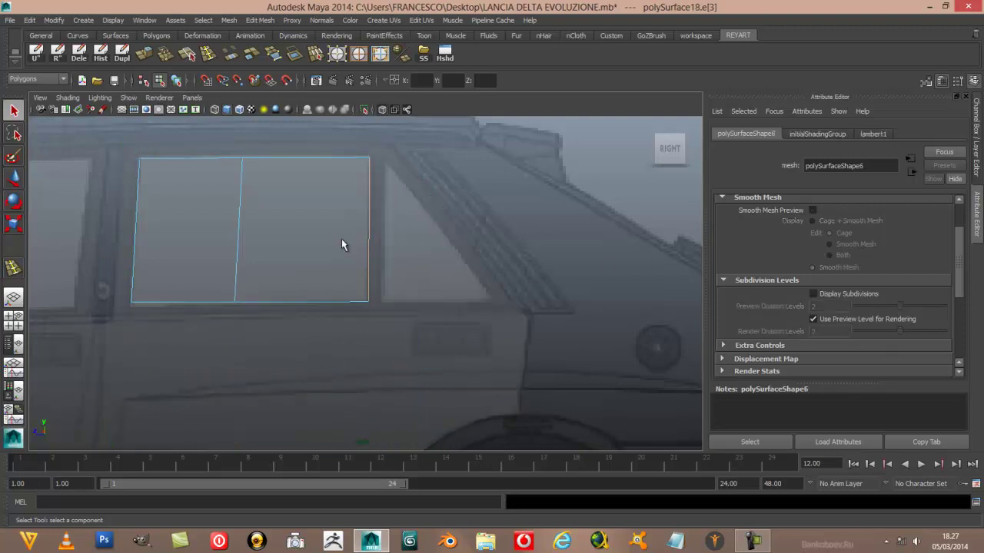
pyautogui.click(812, 210)
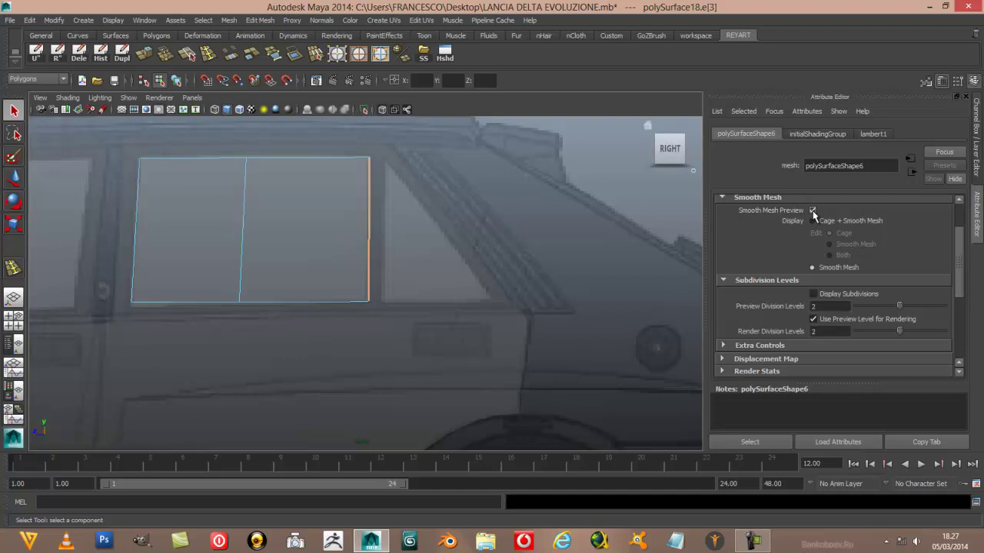
# Smooth-preview the triangular window piece and inspect the smoothed door and glass
pyautogui.click(386, 324)
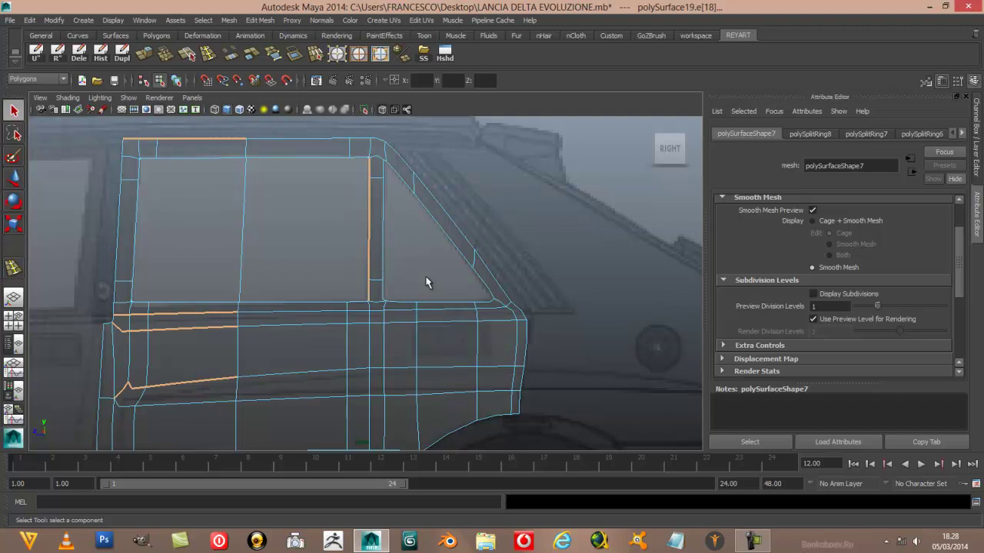
pyautogui.click(426, 283)
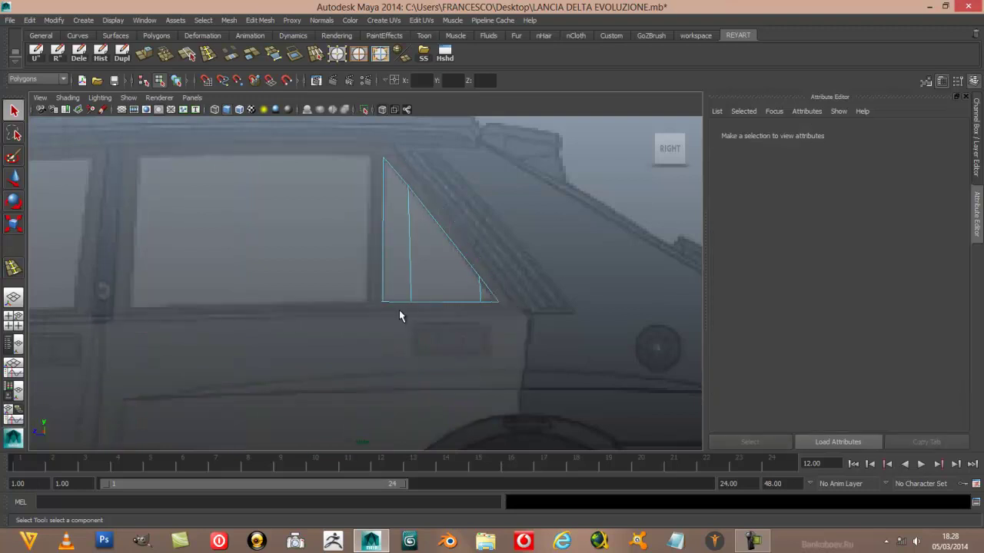
pyautogui.click(412, 282)
pyautogui.click(812, 210)
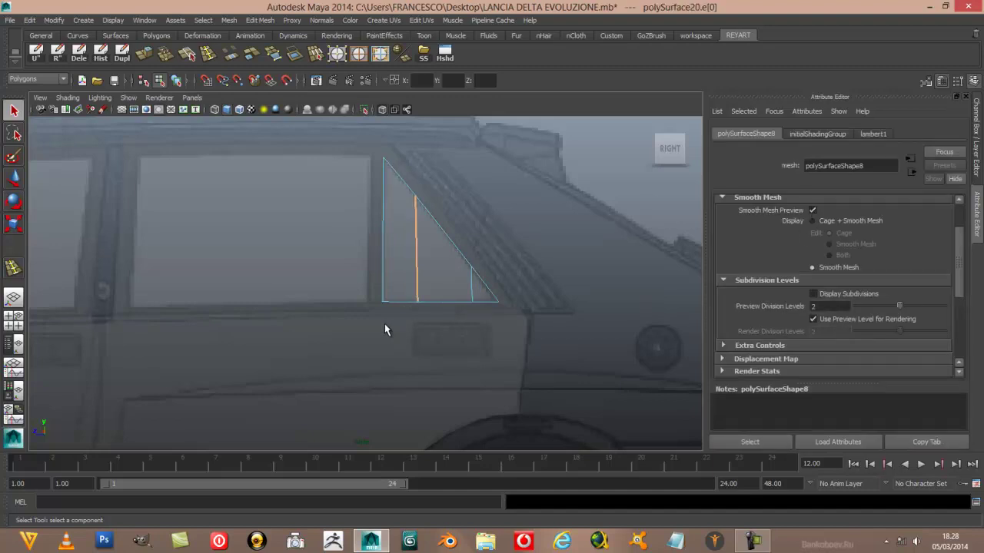
pyautogui.hotkey('ctrl', 'z')
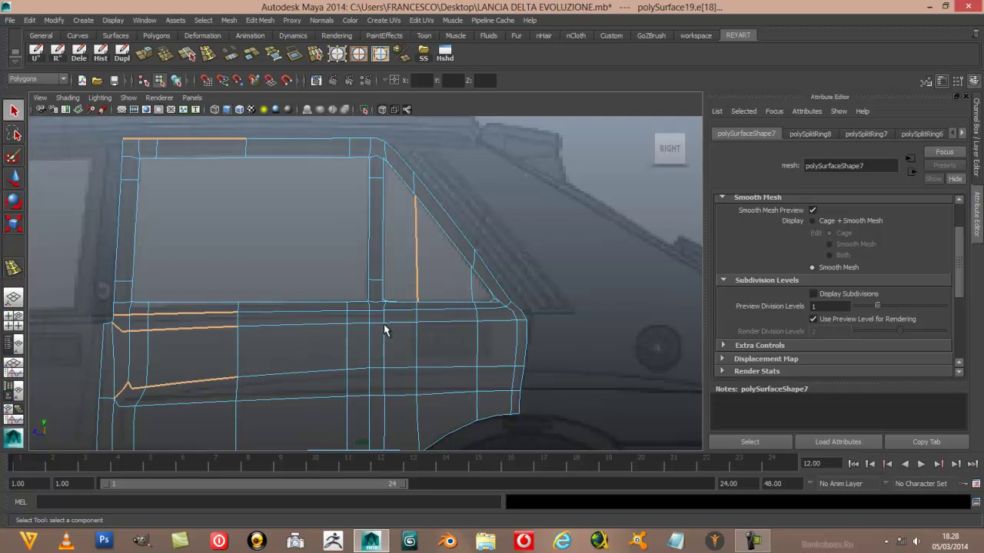
pyautogui.scroll(-5, 427, 301)
pyautogui.scroll(-2, 427, 301)
pyautogui.scroll(3, 422, 301)
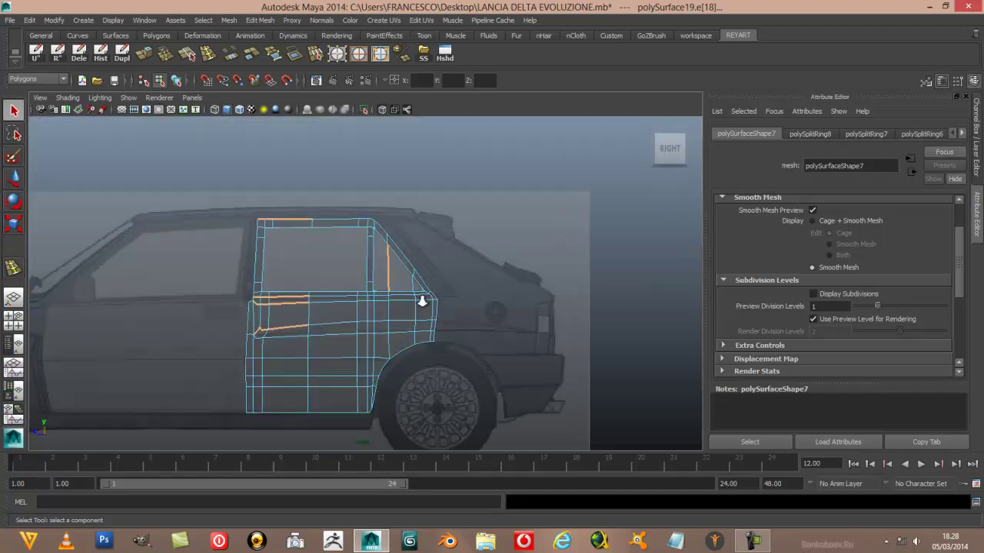
pyautogui.scroll(2, 422, 301)
pyautogui.scroll(2, 423, 304)
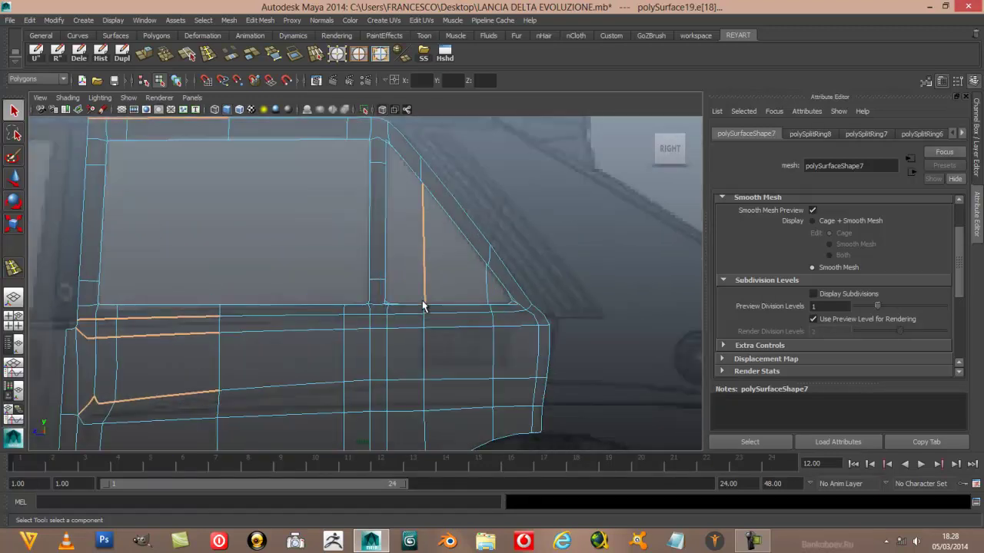
pyautogui.scroll(1, 422, 305)
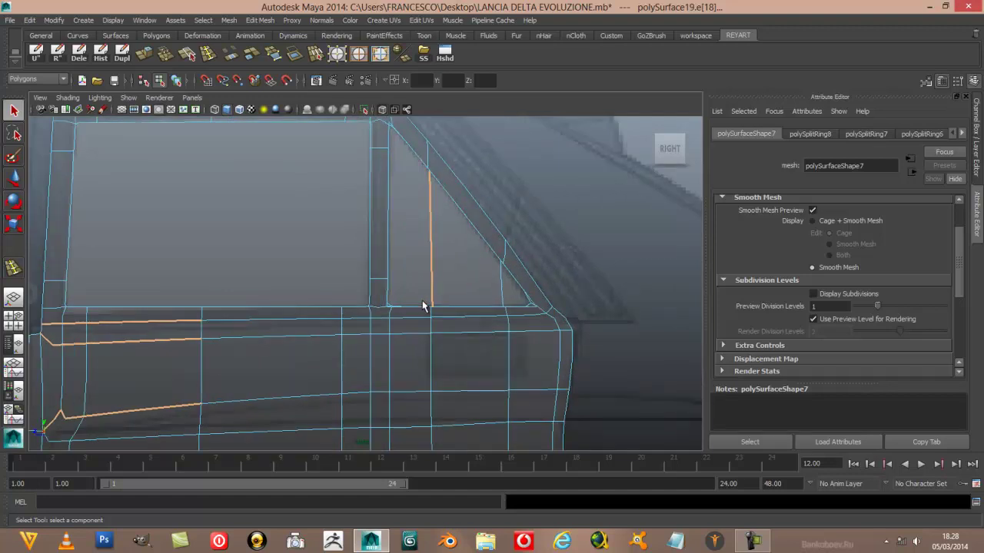
pyautogui.scroll(-4, 422, 305)
pyautogui.scroll(2, 422, 305)
pyautogui.scroll(1, 422, 305)
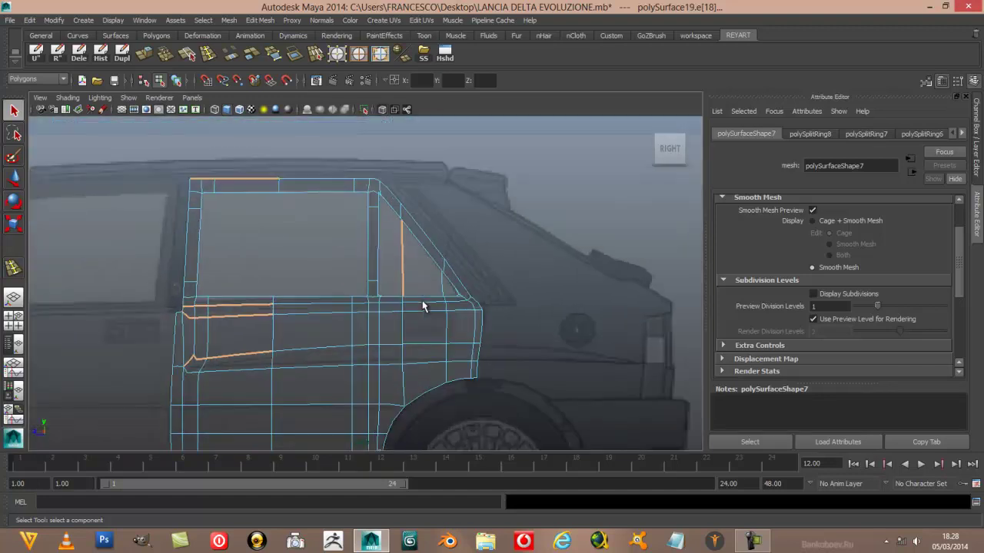
pyautogui.scroll(1, 422, 305)
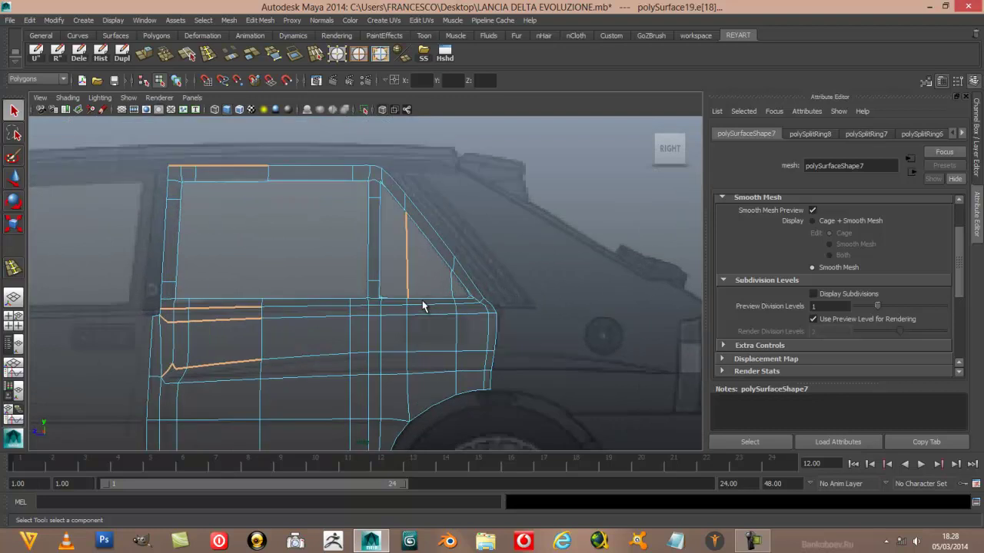
# Turn off smooth preview on the door and triangular window, then pan across the door
pyautogui.click(812, 211)
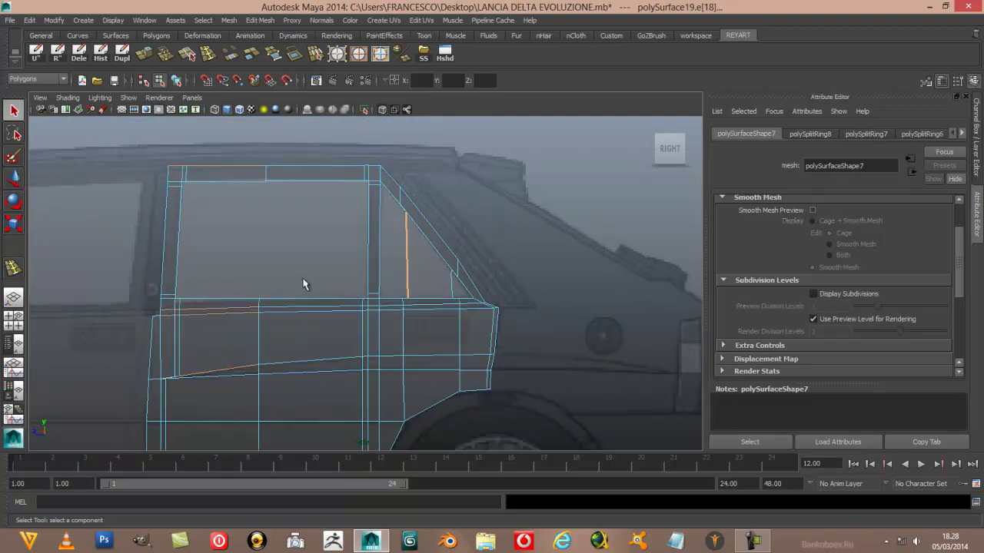
pyautogui.click(297, 235)
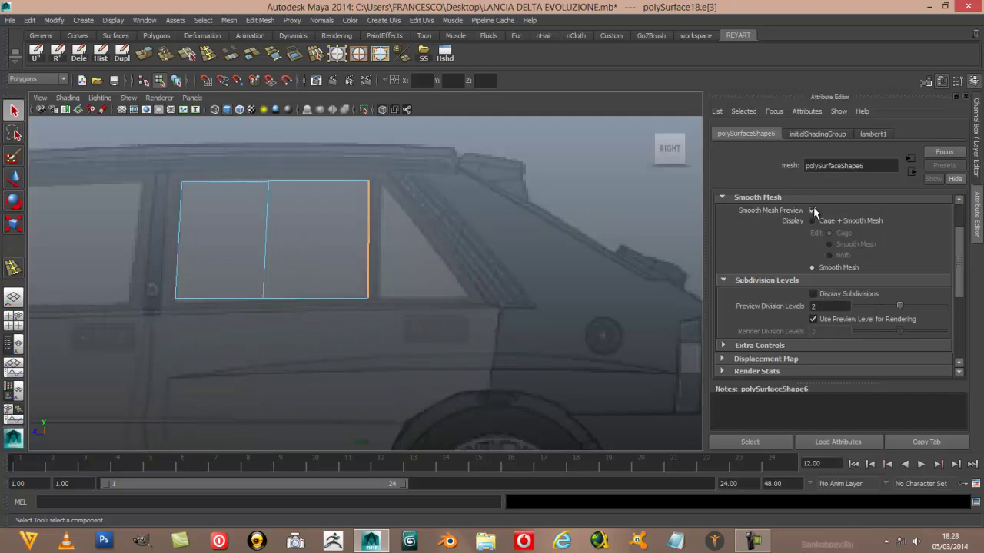
pyautogui.click(409, 262)
pyautogui.click(812, 209)
pyautogui.click(287, 238)
pyautogui.scroll(2, 289, 240)
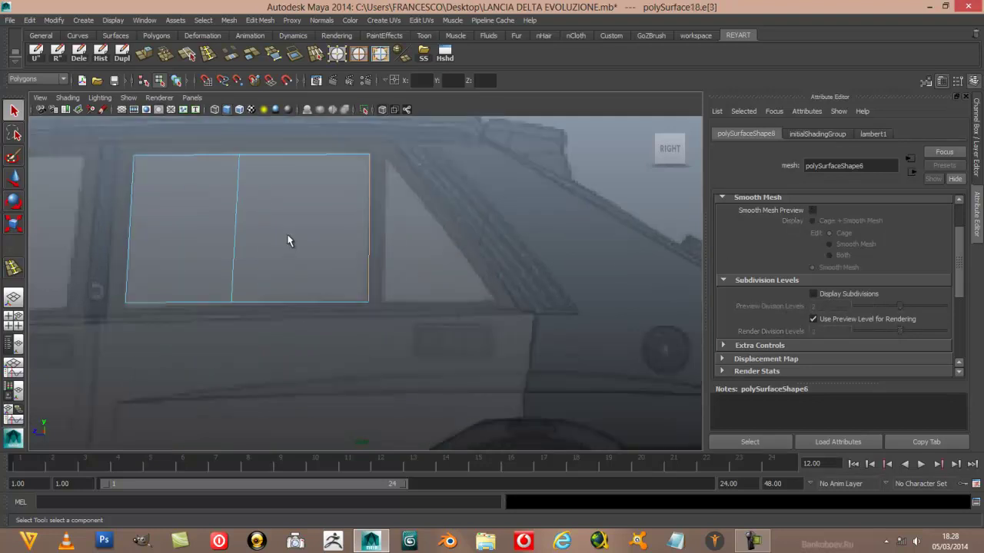
pyautogui.keyDown('alt'); pyautogui.moveTo(302, 237); pyautogui.dragTo(396, 242, button='middle'); pyautogui.keyUp('alt')
# Return to Maya and pick edges on the rectangular window panel
pyautogui.press('super')
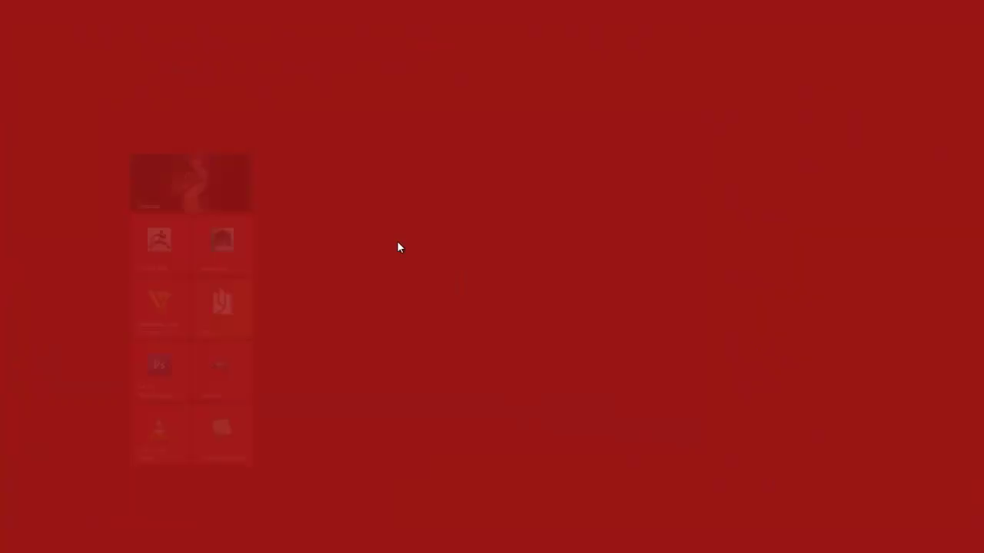
pyautogui.press('super')
pyautogui.moveTo(211, 262); pyautogui.dragTo(267, 343)
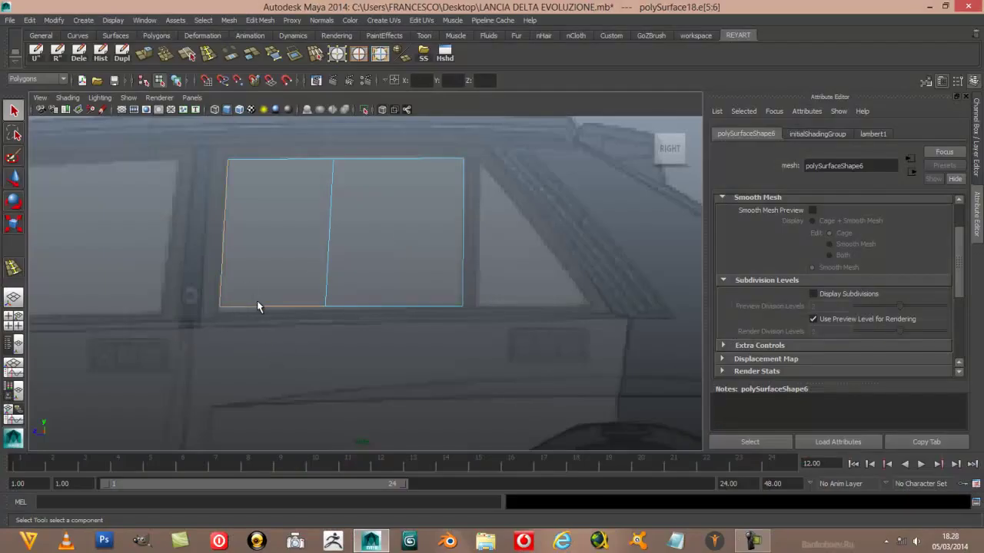
pyautogui.keyDown('ctrl'); pyautogui.moveTo(287, 339); pyautogui.dragTo(286, 339); pyautogui.keyUp('ctrl')
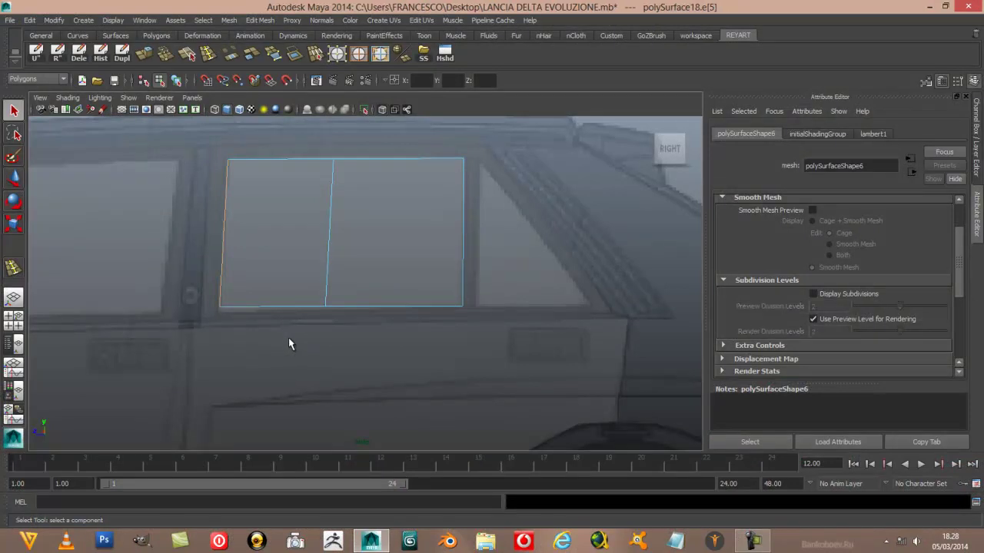
pyautogui.click(331, 308)
pyautogui.scroll(-10, 330, 310)
pyautogui.scroll(5, 328, 309)
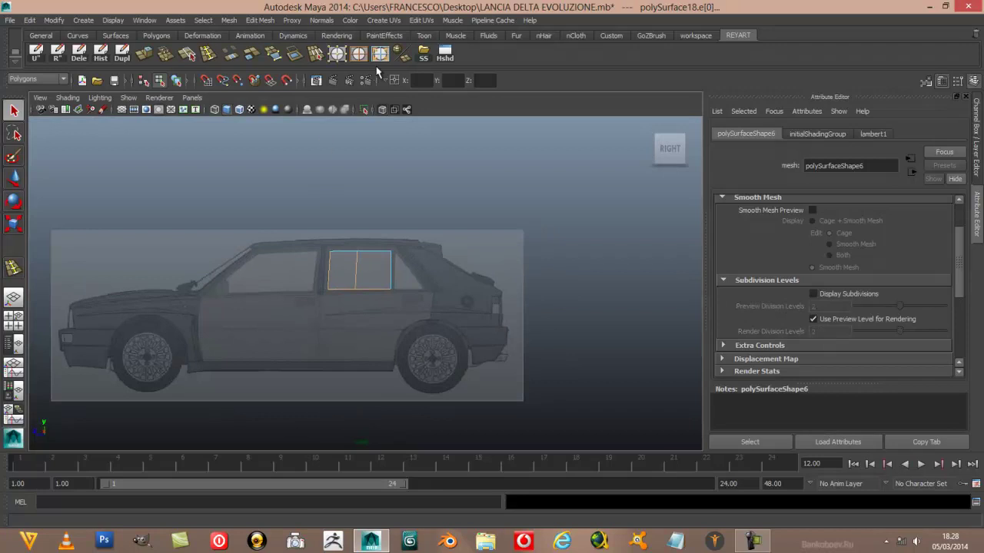
# In object mode, select the window panel and door mesh, ready for Insert Edge Loop
pyautogui.press('F8')
pyautogui.scroll(5, 338, 305)
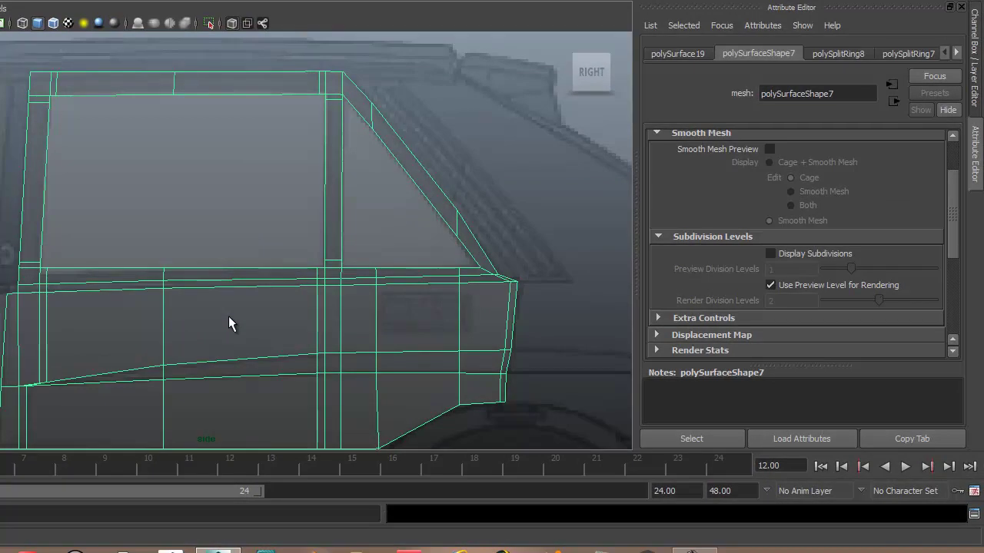
pyautogui.click(167, 215)
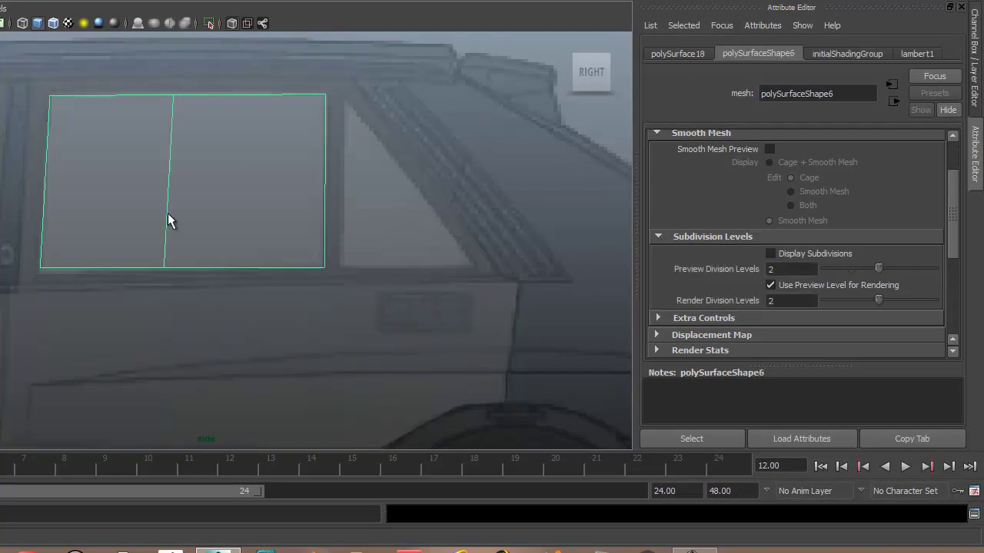
pyautogui.click(29, 218)
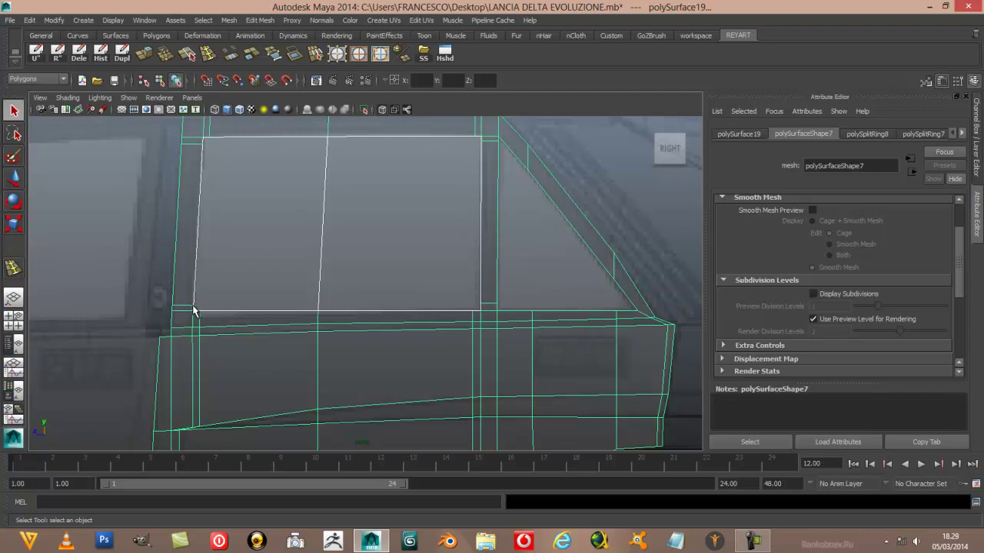
pyautogui.click(13, 267)
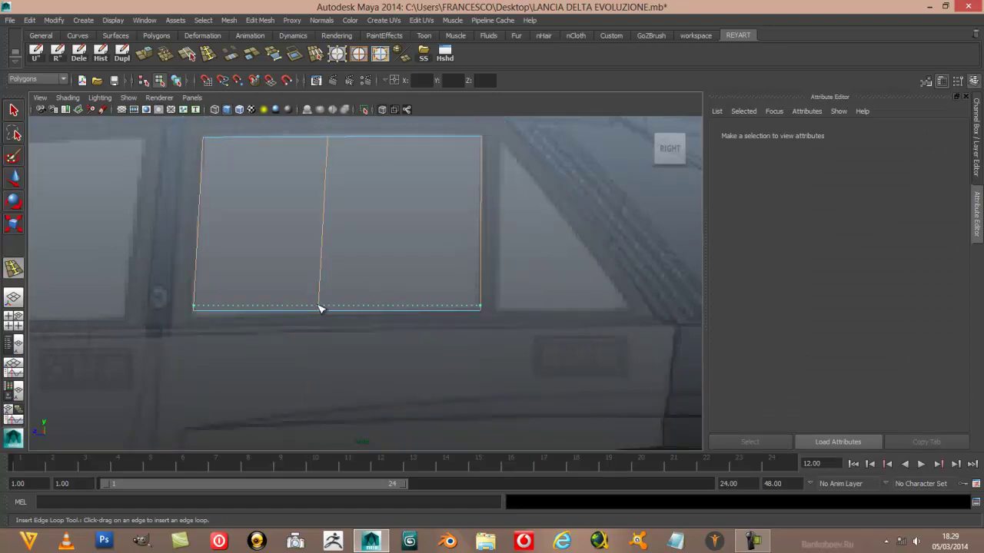
# Add edge loops just inside the panel's bottom, top and side borders, then return to object selection
pyautogui.moveTo(321, 308); pyautogui.dragTo(322, 307)
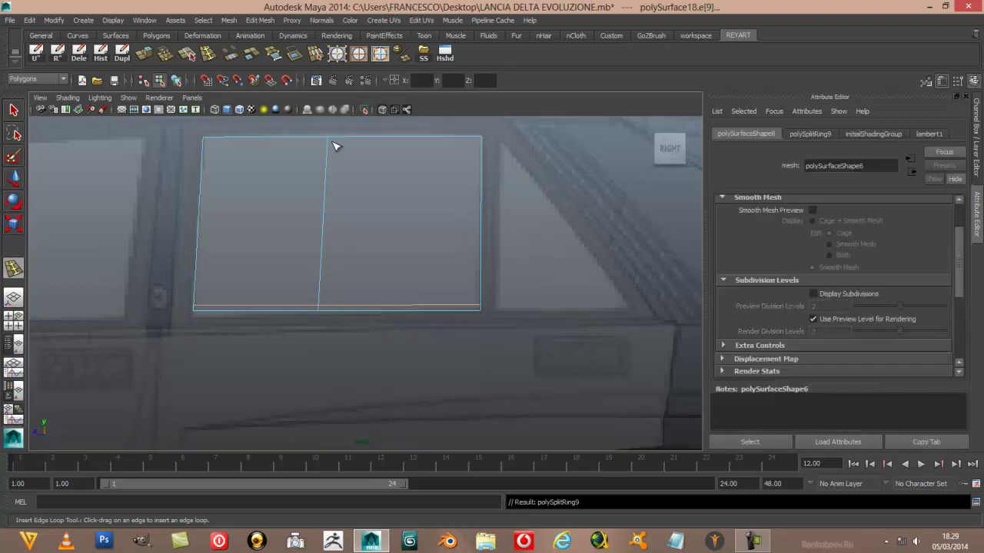
pyautogui.moveTo(329, 146); pyautogui.dragTo(213, 142)
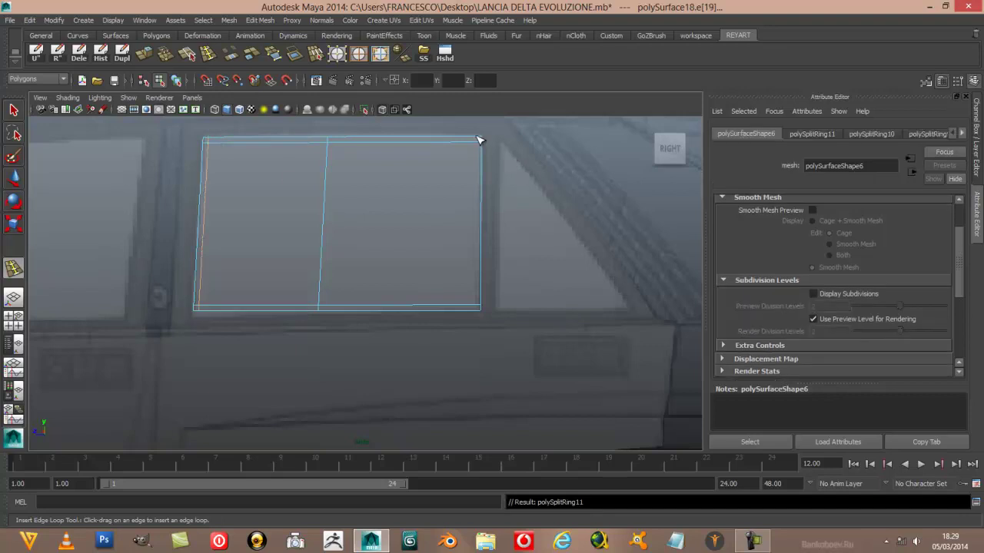
pyautogui.moveTo(478, 140); pyautogui.dragTo(478, 140)
pyautogui.click(14, 112)
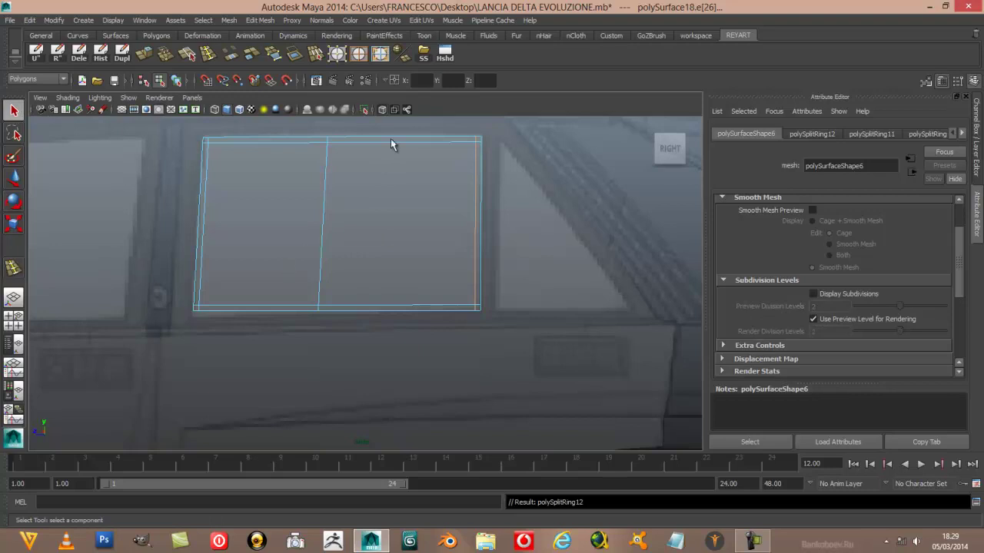
pyautogui.press('F8')
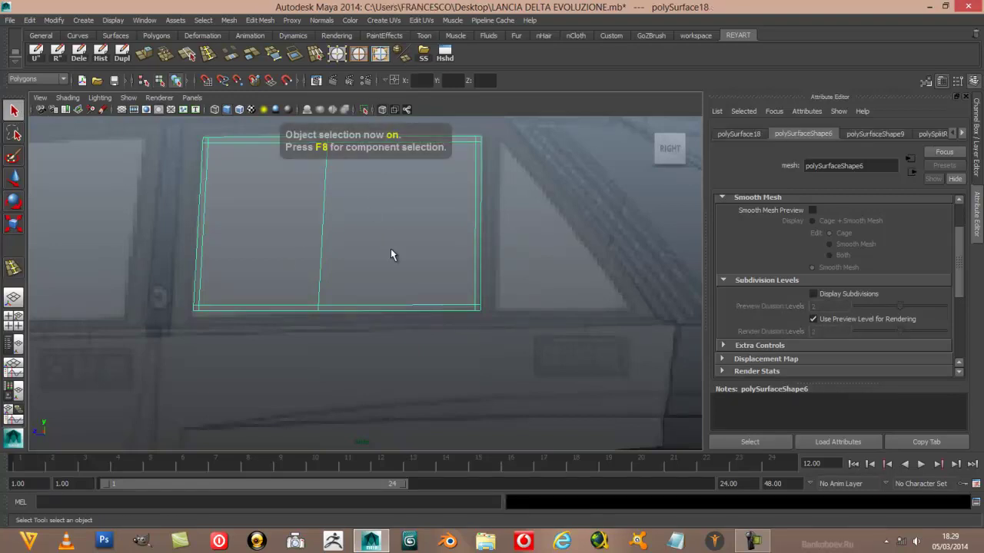
# Turn on Smooth Mesh Preview for the door mesh and the side window glass
pyautogui.keyDown('shift'); pyautogui.click(185, 231); pyautogui.keyUp('shift')
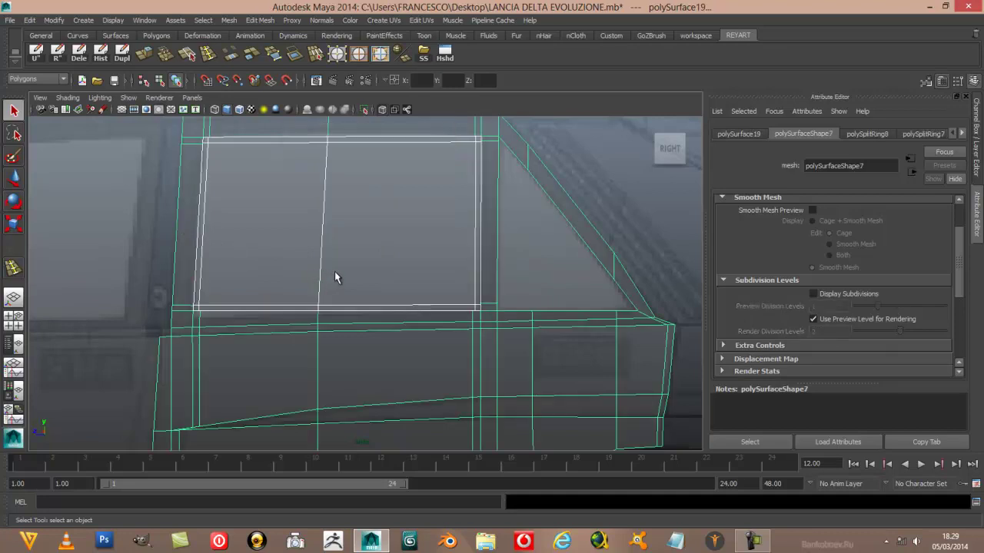
pyautogui.scroll(-5, 335, 272)
pyautogui.scroll(2, 335, 272)
pyautogui.scroll(3, 335, 273)
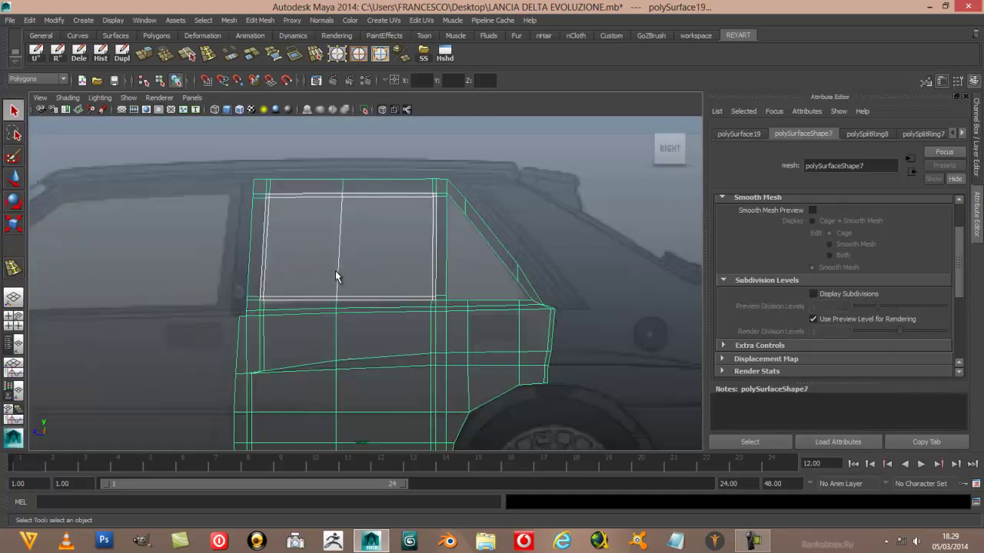
pyautogui.scroll(1, 335, 276)
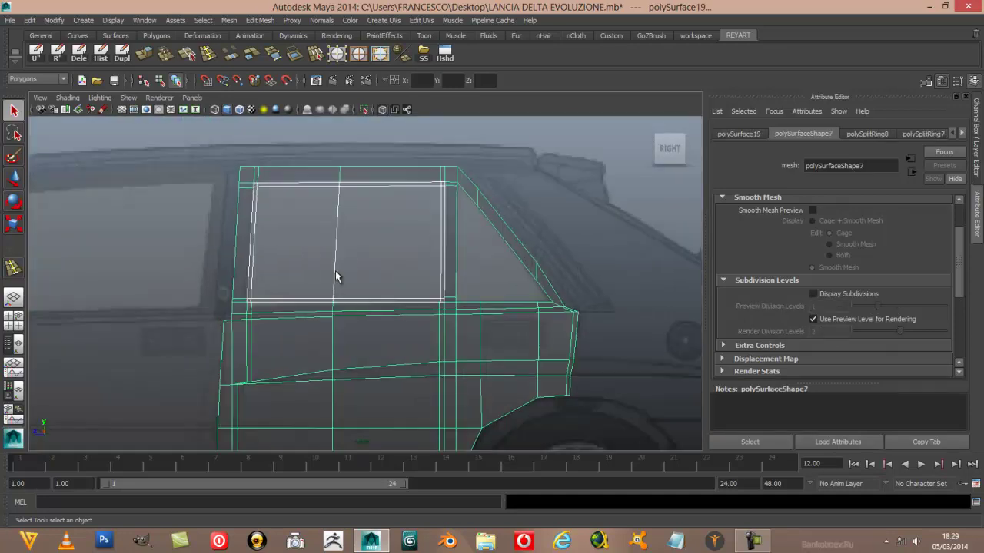
pyautogui.click(813, 210)
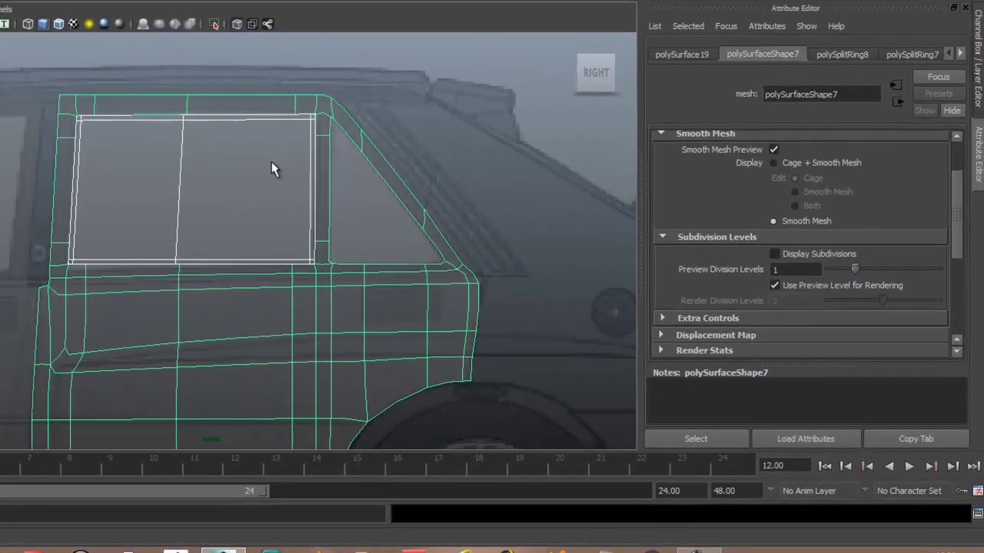
pyautogui.click(271, 162)
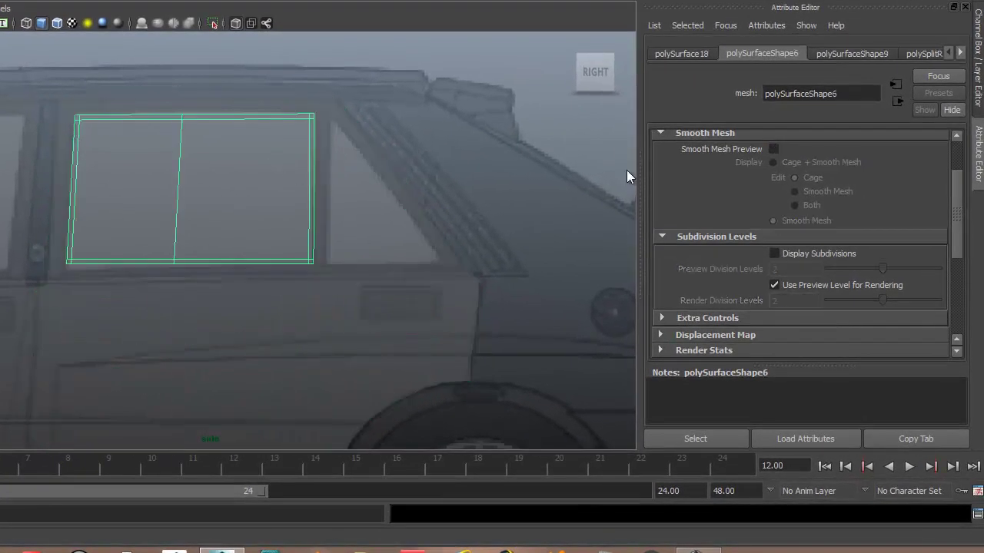
pyautogui.click(773, 148)
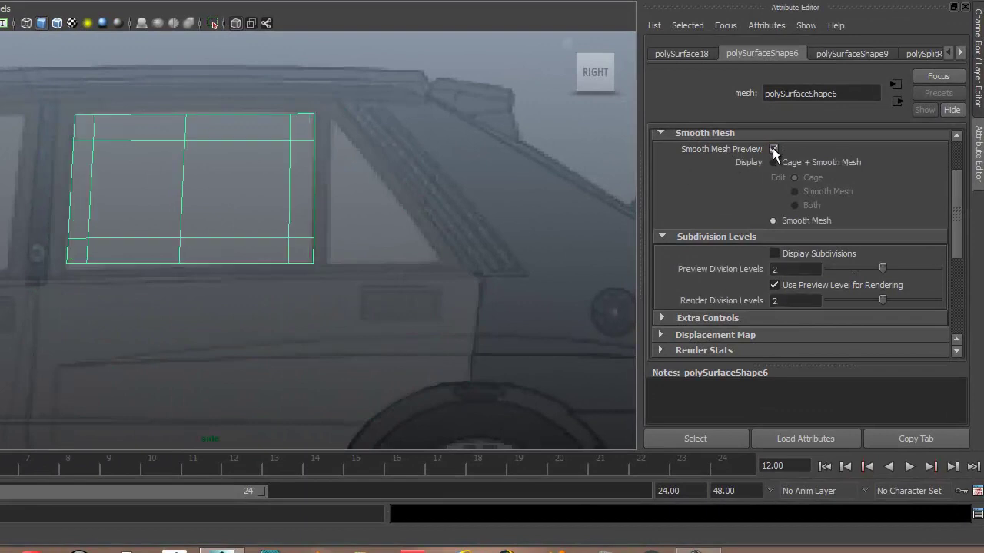
# Compare the smoothed meshes, turn off the door's smooth preview, and select the triangular glass
pyautogui.click(99, 178)
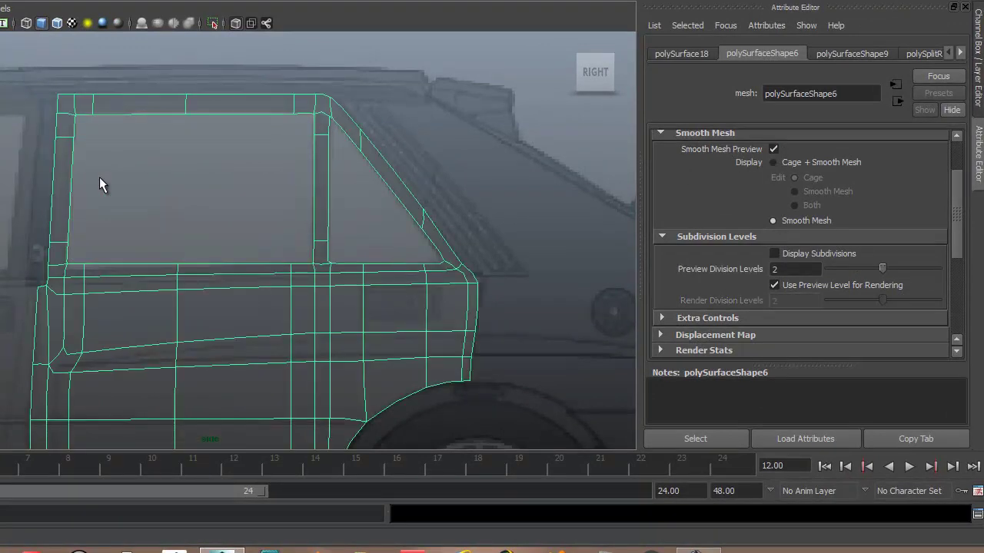
pyautogui.click(99, 178)
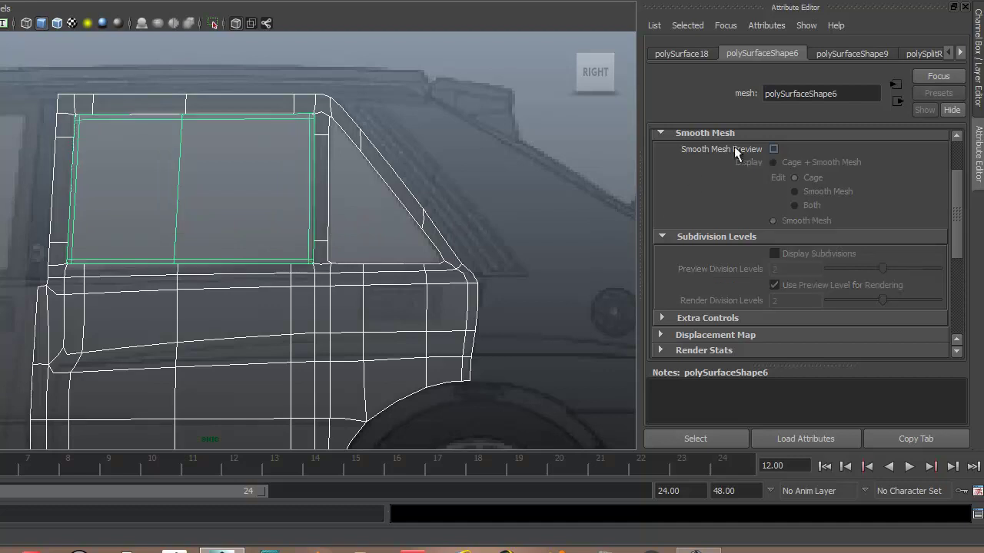
pyautogui.click(295, 320)
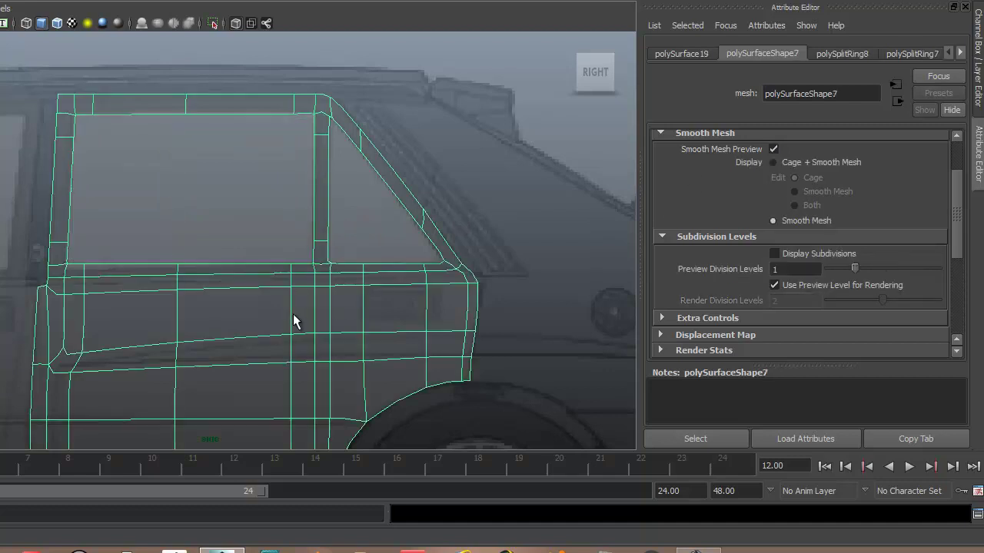
pyautogui.click(773, 149)
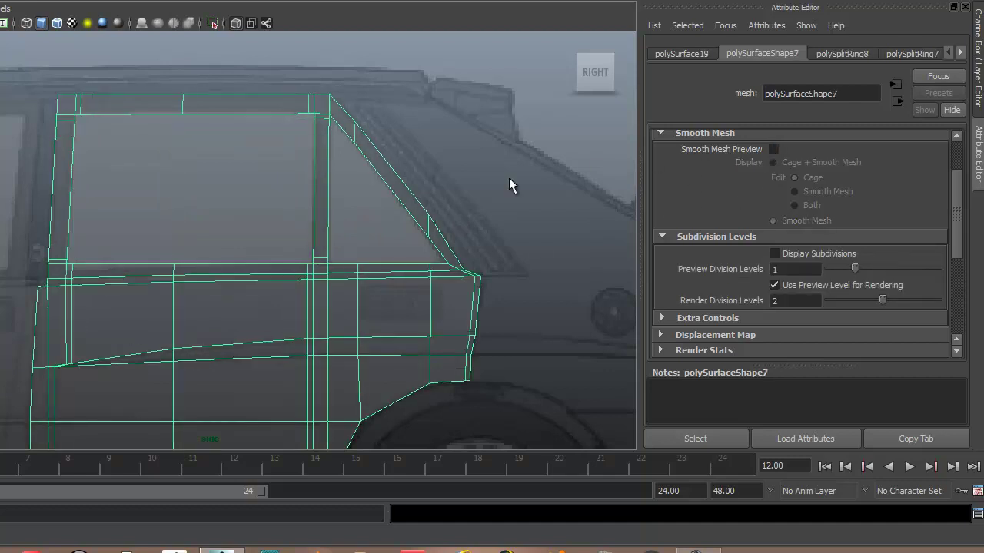
pyautogui.click(371, 222)
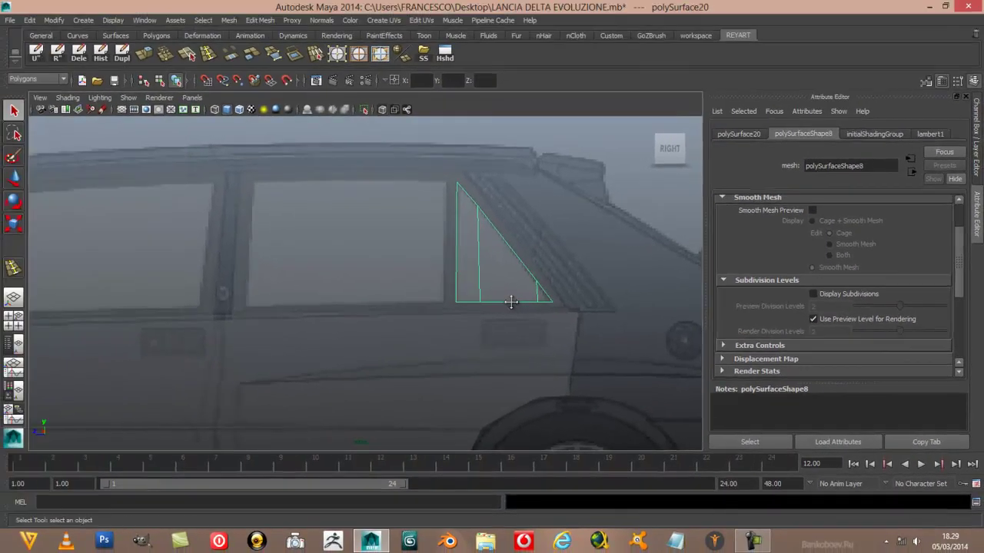
# Insert three edge loops just inside the triangular glass's left, top and slanted edges
pyautogui.keyDown('alt'); pyautogui.moveTo(498, 299); pyautogui.dragTo(447, 292, button='middle'); pyautogui.keyUp('alt')
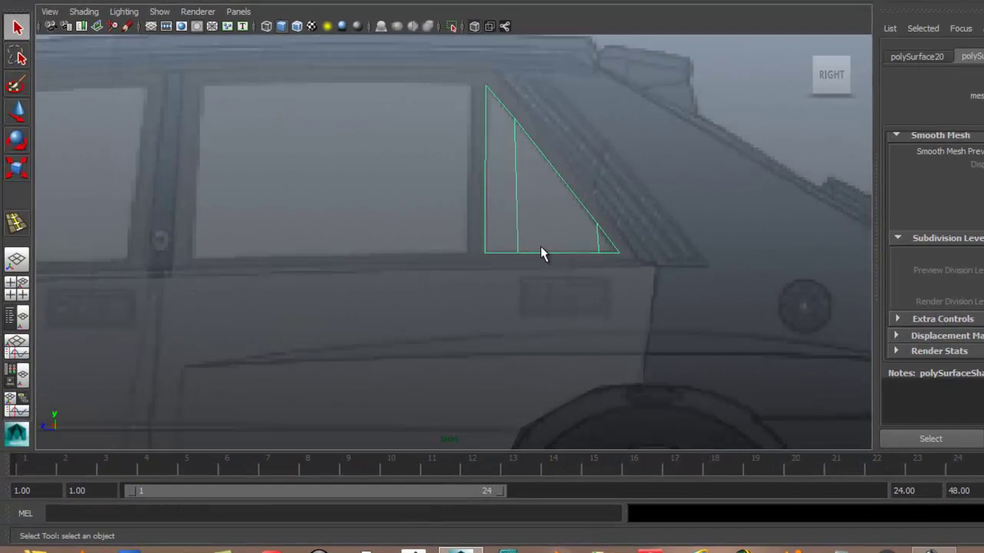
pyautogui.scroll(1, 460, 283)
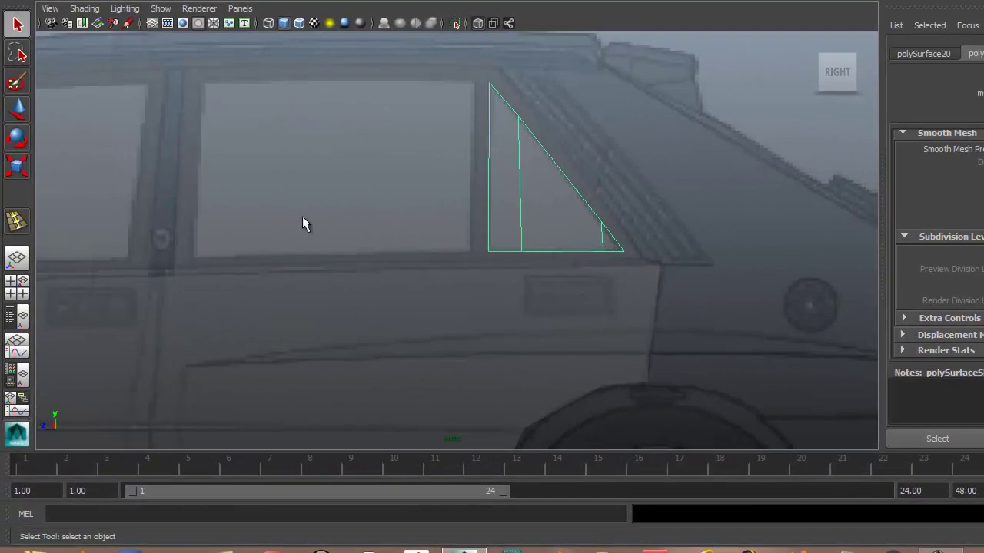
pyautogui.click(17, 223)
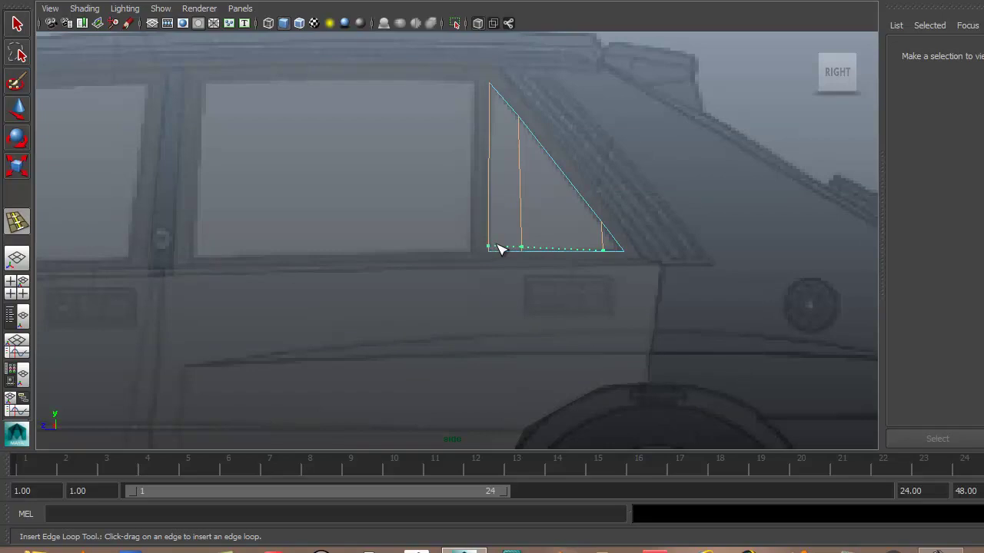
pyautogui.click(492, 249)
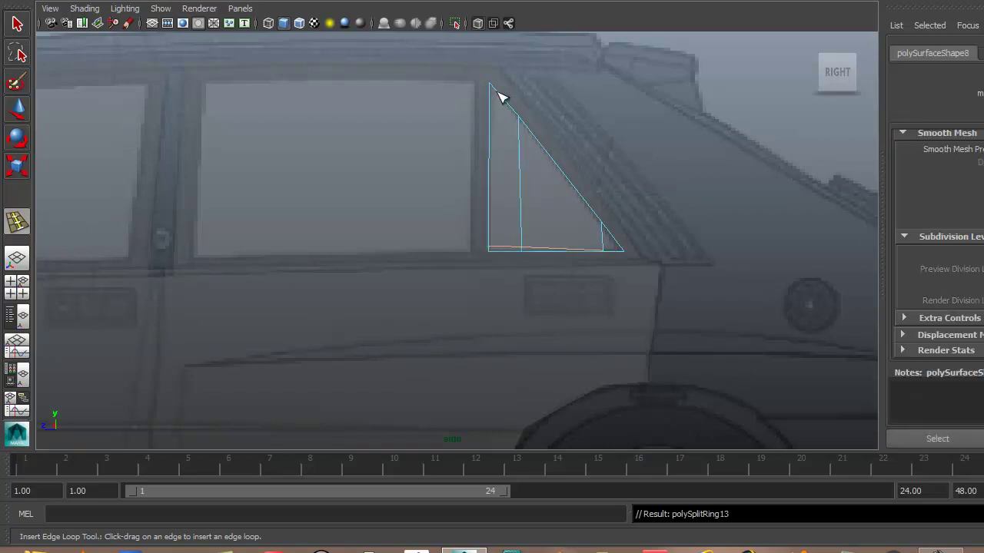
pyautogui.click(499, 97)
pyautogui.moveTo(497, 92); pyautogui.dragTo(495, 94)
pyautogui.click(492, 93)
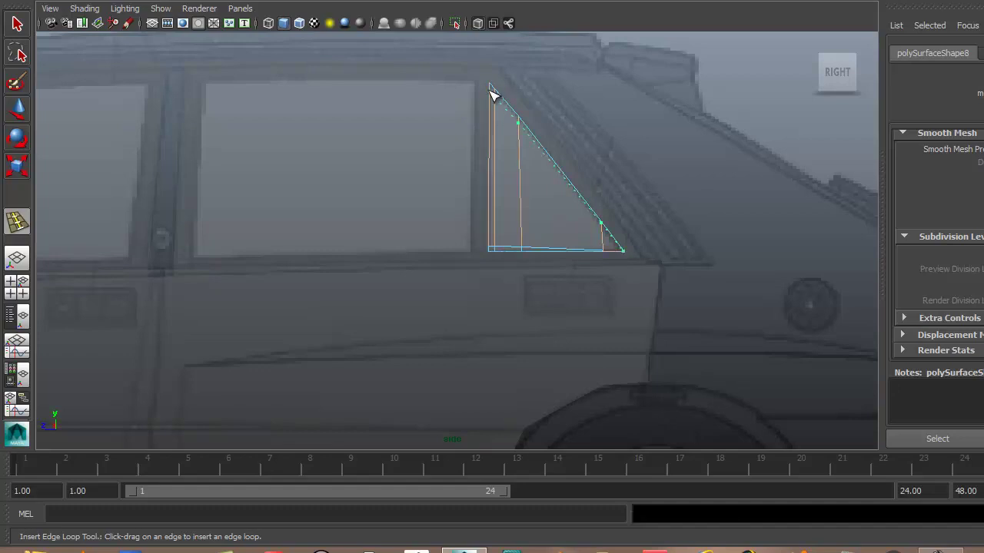
pyautogui.moveTo(493, 93); pyautogui.dragTo(493, 115)
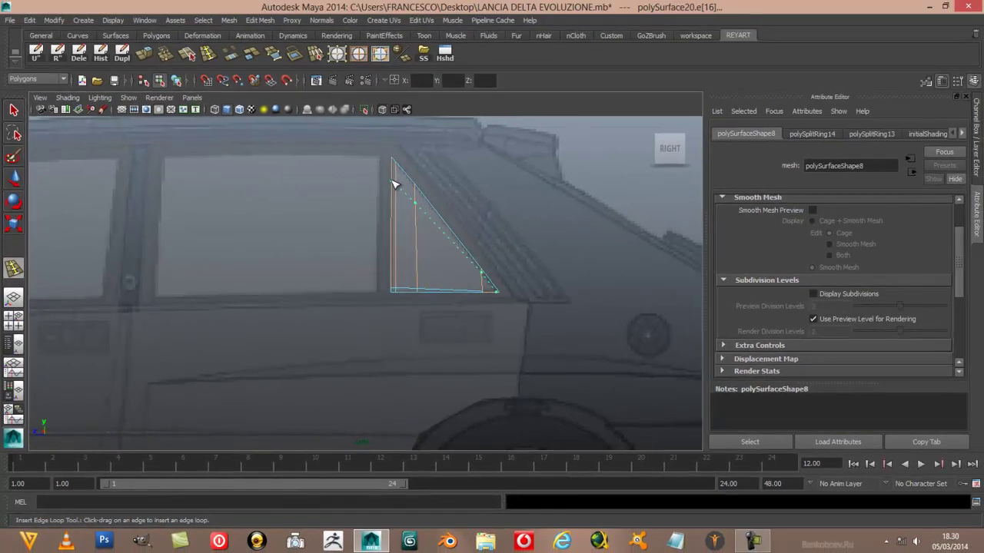
pyautogui.moveTo(394, 185); pyautogui.dragTo(501, 303)
pyautogui.scroll(2, 500, 303)
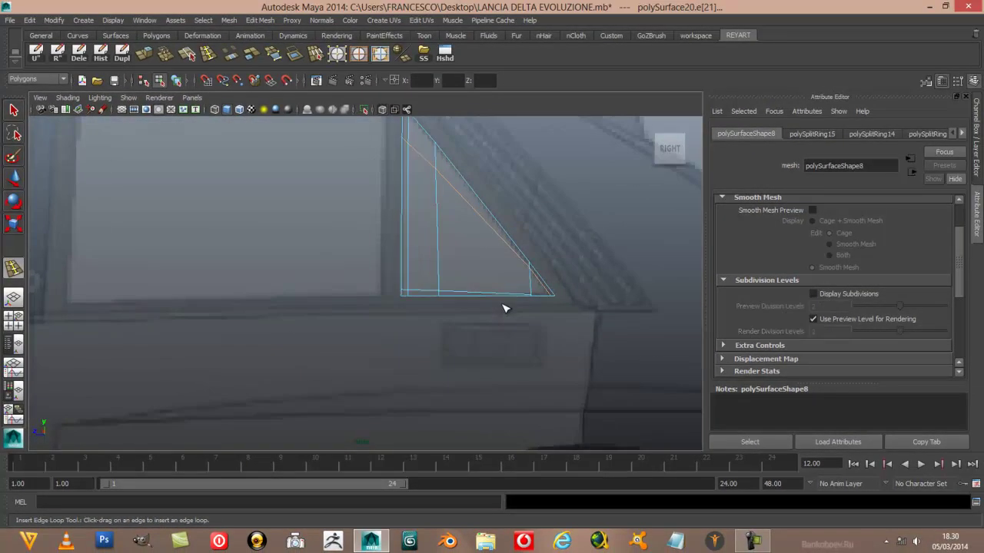
pyautogui.moveTo(506, 308)
pyautogui.keyDown('alt'); pyautogui.mouseDown(button='middle')
pyautogui.moveTo(400, 287)
pyautogui.moveTo(374, 310)
pyautogui.mouseUp(button='middle'); pyautogui.keyUp('alt')
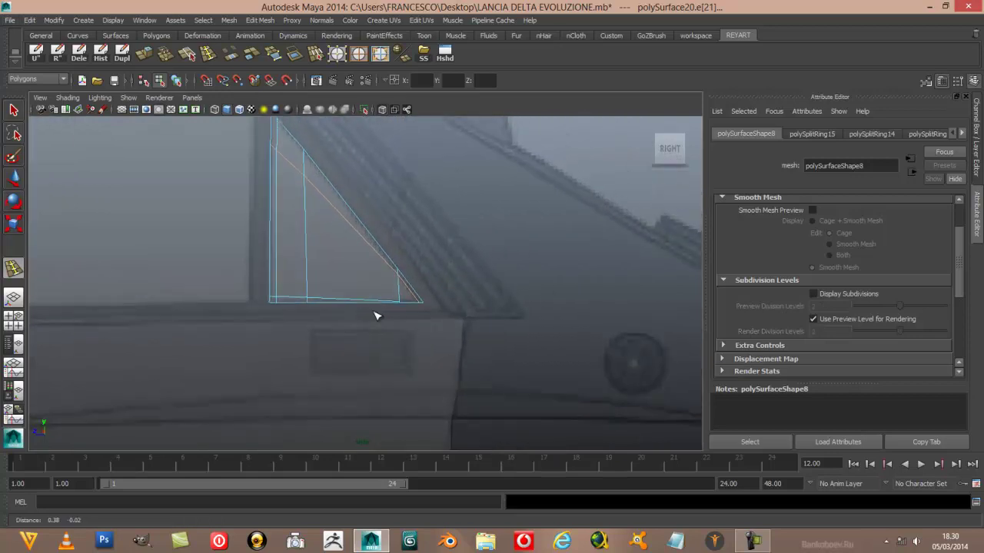
# Split a new edge from the triangle's bottom vertex to the slanted inner loop
pyautogui.press('q')
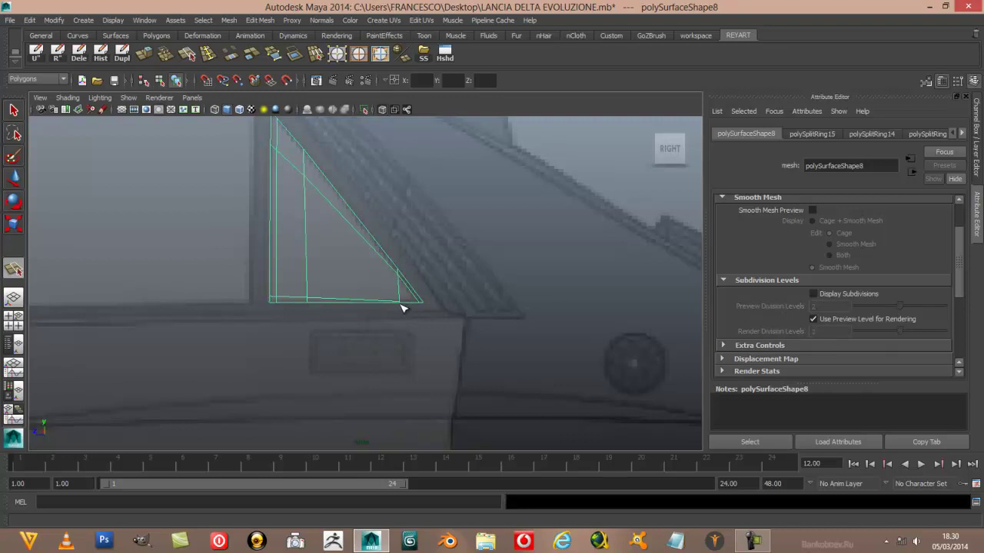
pyautogui.scroll(1, 403, 308)
pyautogui.scroll(1, 417, 308)
pyautogui.scroll(1, 410, 310)
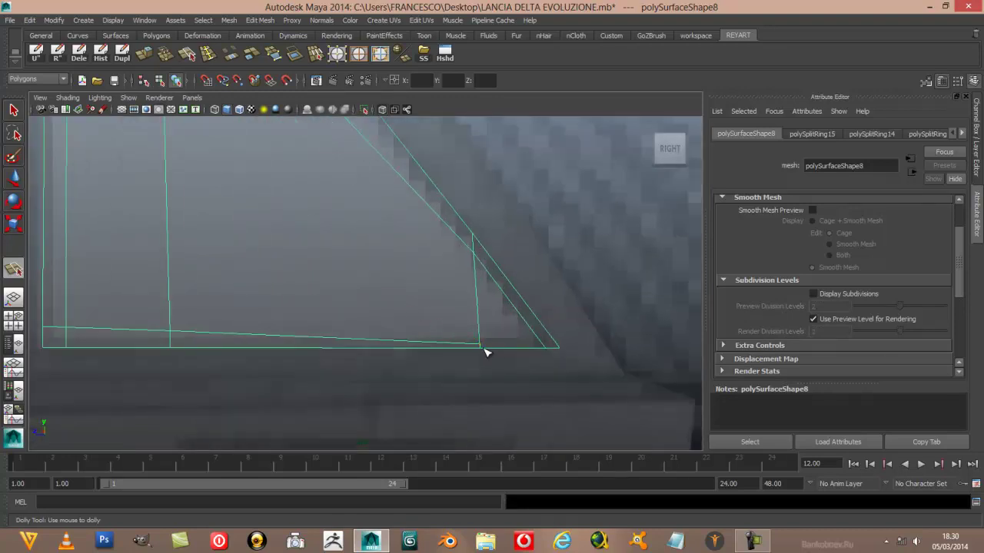
pyautogui.moveTo(485, 347); pyautogui.dragTo(534, 336)
pyautogui.press('Return')
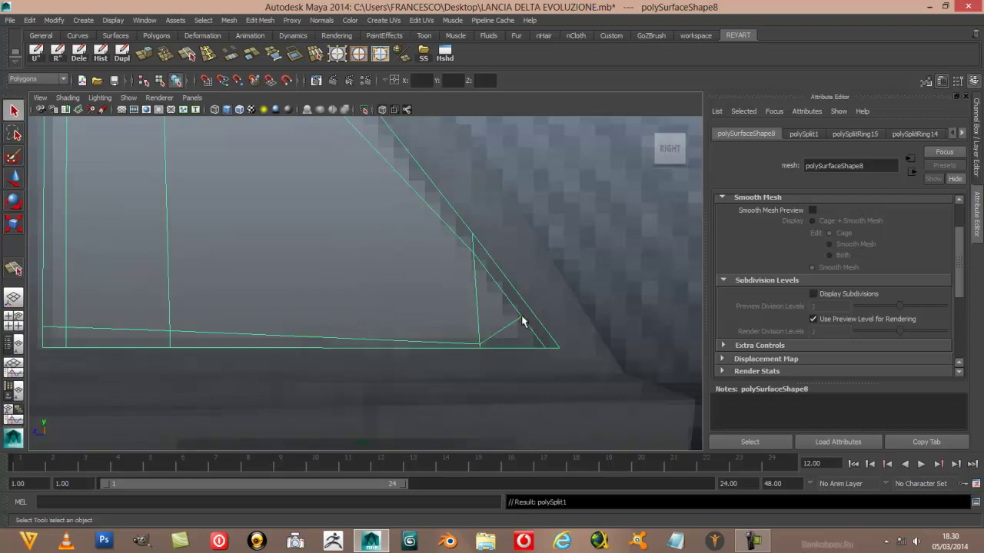
# Move the new vertex toward the bottom-right corner and slide the diagonal-edge vertex down
pyautogui.press('F9')
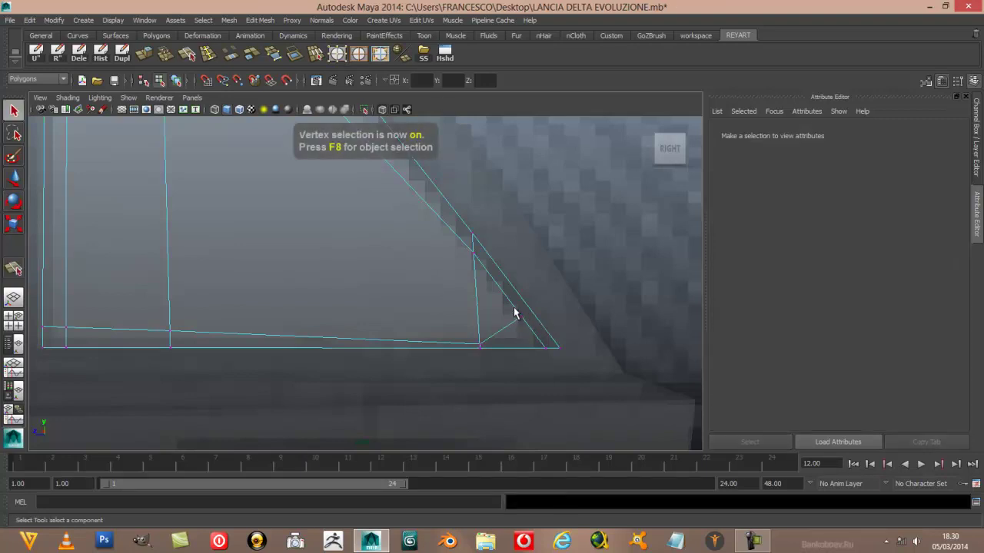
pyautogui.click(521, 317)
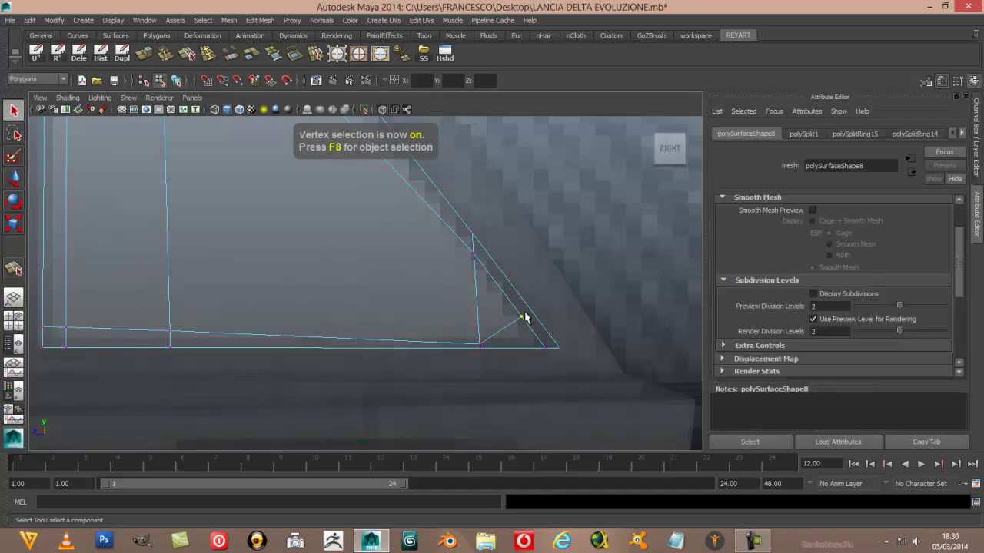
pyautogui.click(13, 179)
pyautogui.moveTo(522, 321)
pyautogui.mouseDown()
pyautogui.moveTo(532, 336)
pyautogui.moveTo(480, 338)
pyautogui.mouseUp()
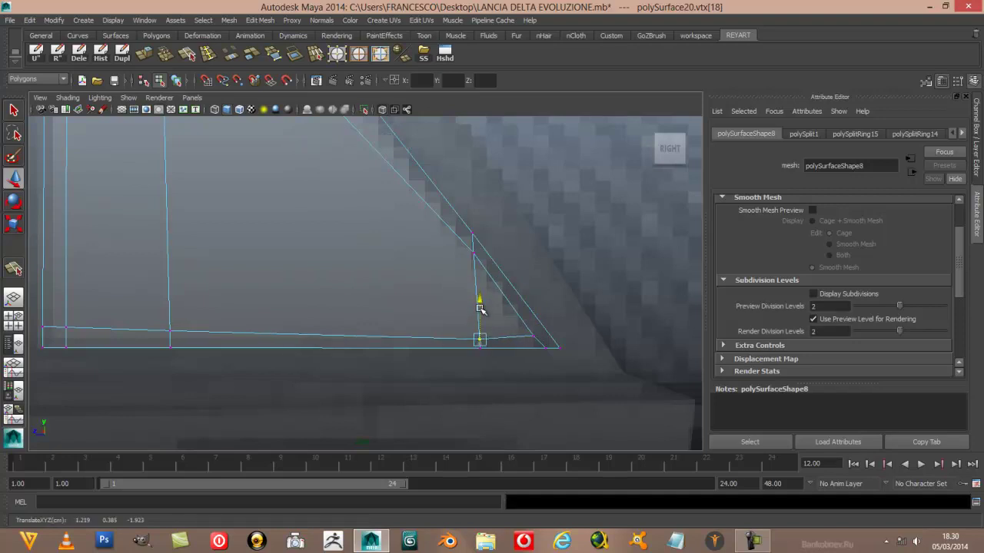
pyautogui.click(534, 340)
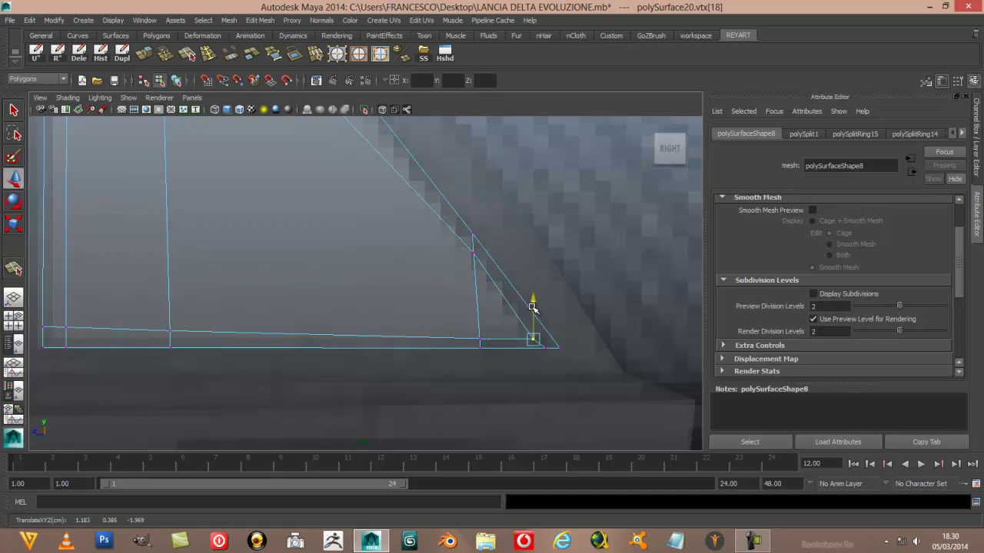
pyautogui.scroll(-5, 417, 305)
pyautogui.scroll(3, 417, 305)
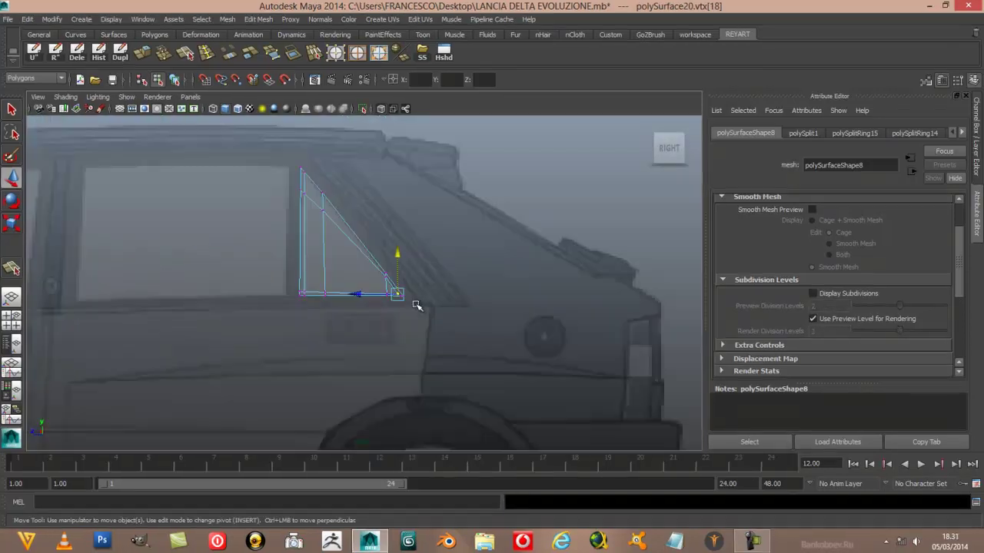
pyautogui.scroll(3, 416, 306)
pyautogui.click(267, 223)
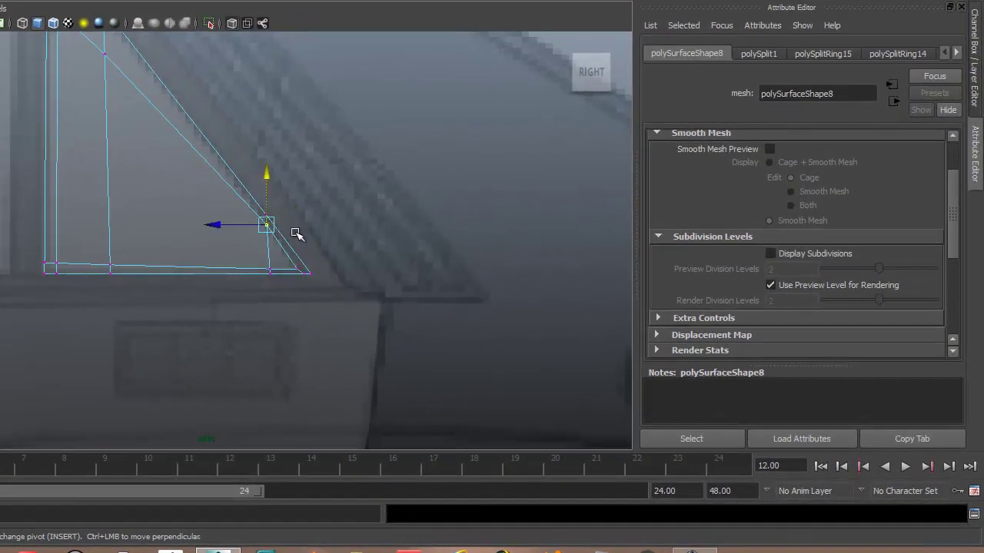
pyautogui.moveTo(267, 180); pyautogui.dragTo(265, 185)
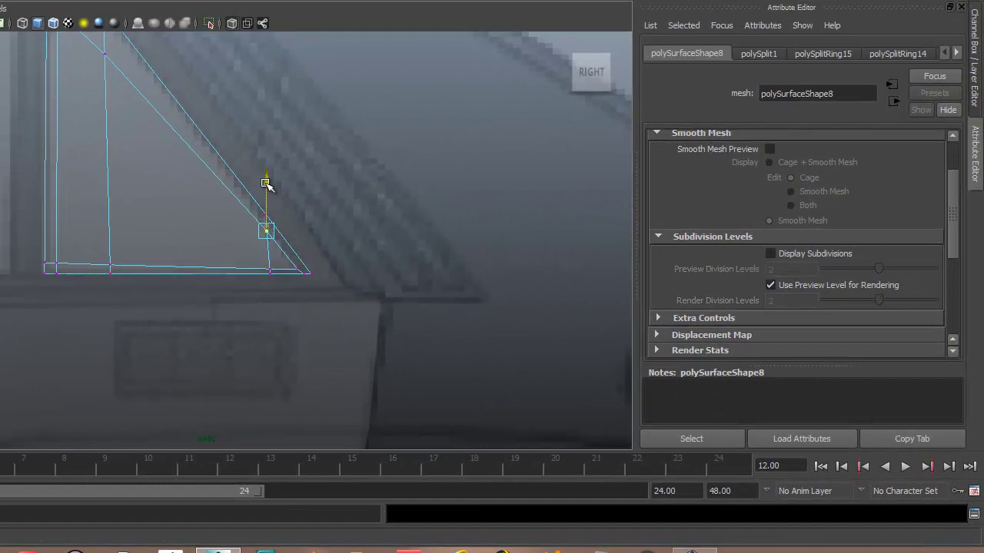
# Nudge the inner intersection vertex up, raise the bottom-right corner vertices, then return to object mode
pyautogui.moveTo(162, 230)
pyautogui.keyDown('alt'); pyautogui.mouseDown(button='middle')
pyautogui.moveTo(240, 245)
pyautogui.moveTo(303, 362)
pyautogui.mouseUp(button='middle'); pyautogui.keyUp('alt')
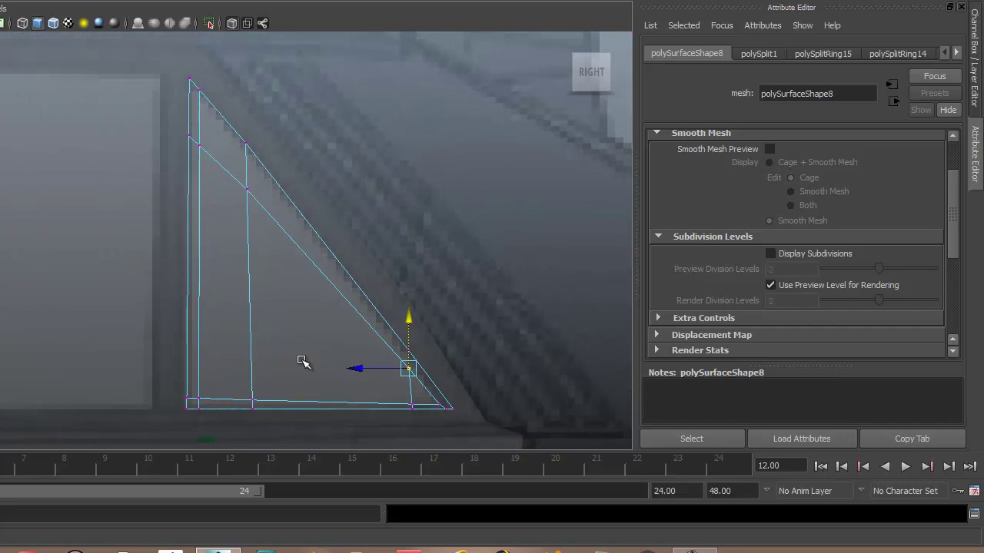
pyautogui.moveTo(185, 126)
pyautogui.mouseDown()
pyautogui.moveTo(226, 156)
pyautogui.moveTo(194, 63)
pyautogui.mouseUp()
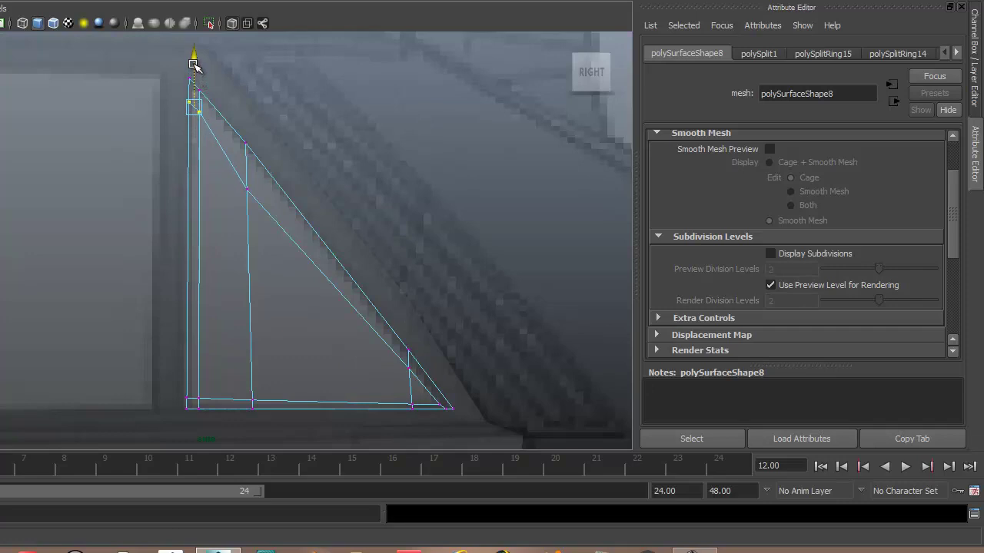
pyautogui.click(252, 188)
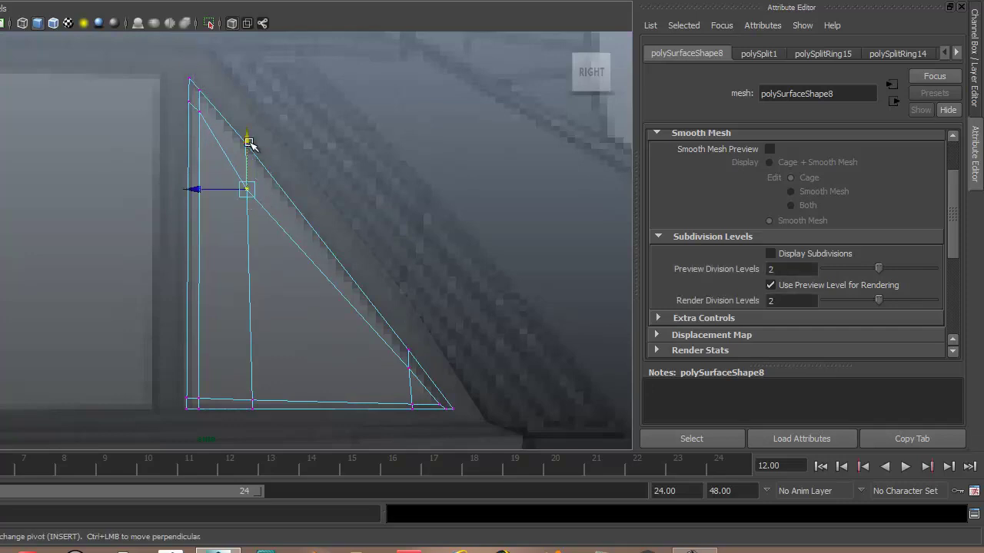
pyautogui.moveTo(248, 137); pyautogui.dragTo(249, 128)
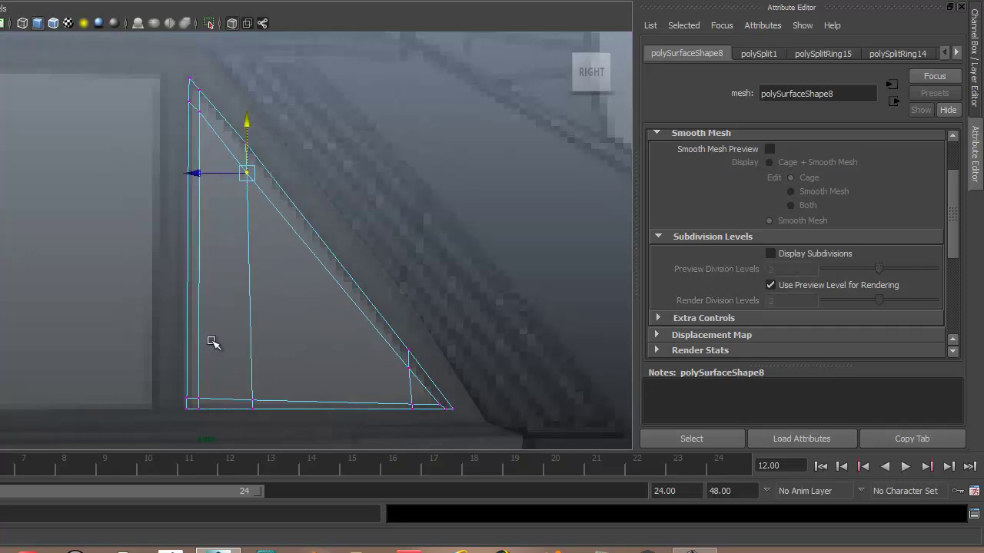
pyautogui.moveTo(408, 398); pyautogui.dragTo(443, 405)
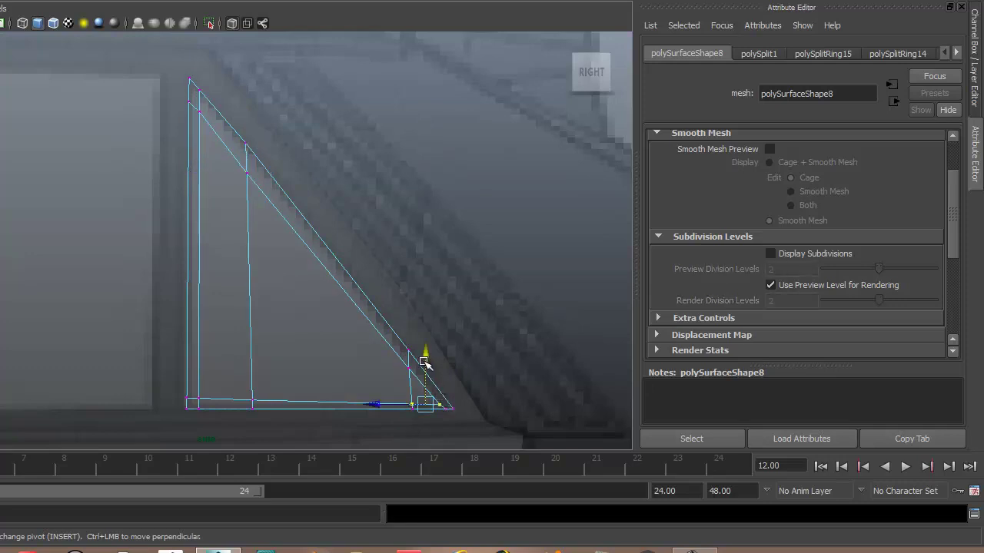
pyautogui.moveTo(424, 358); pyautogui.dragTo(423, 353)
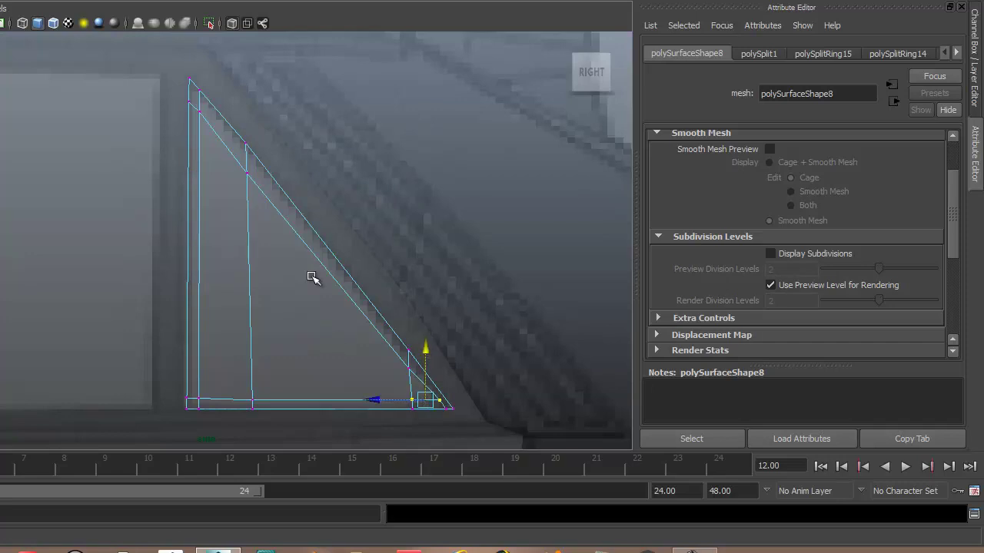
pyautogui.keyDown('alt'); pyautogui.moveTo(332, 354); pyautogui.dragTo(320, 339, button='middle'); pyautogui.keyUp('alt')
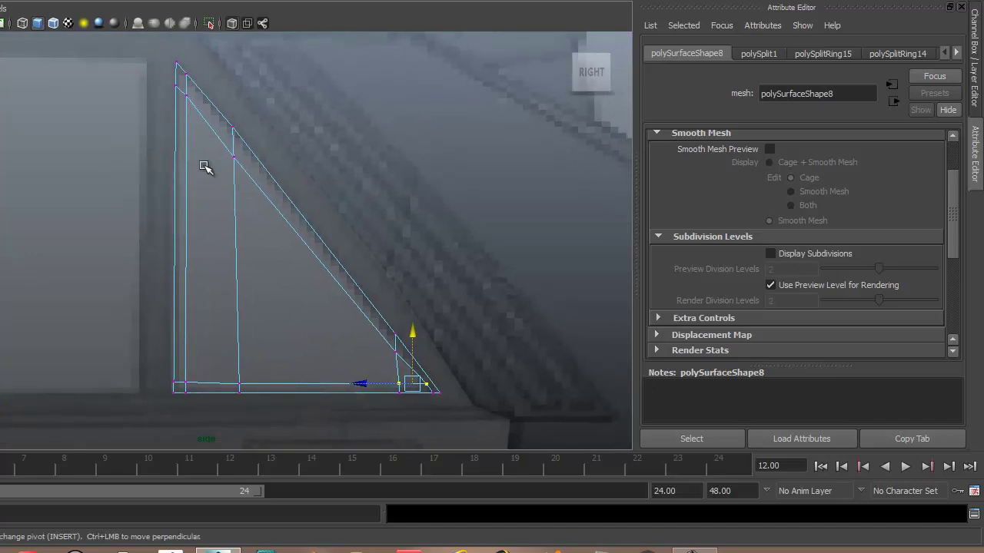
pyautogui.press('F8')
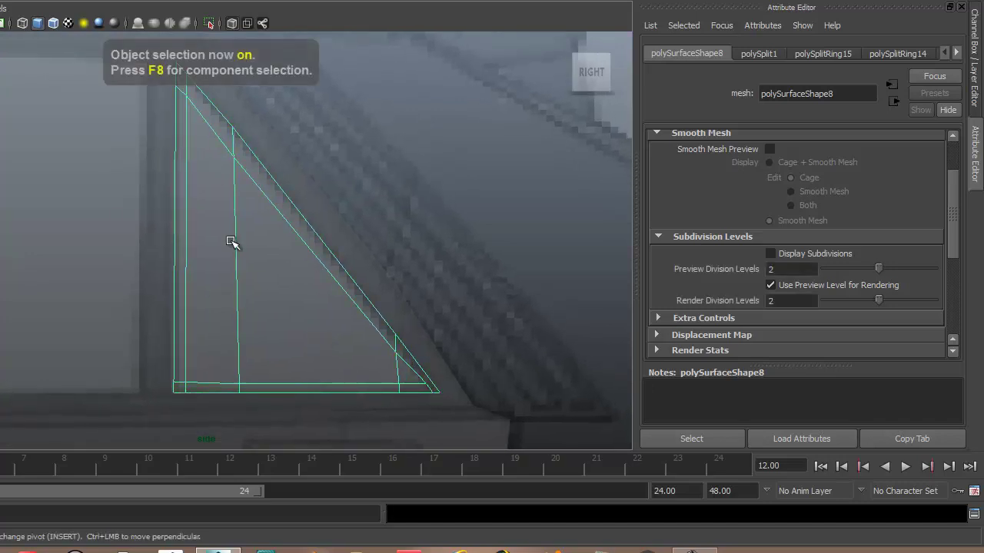
# Turn on Smooth Mesh Preview for the triangular glass and zoom in to inspect it
pyautogui.click(770, 148)
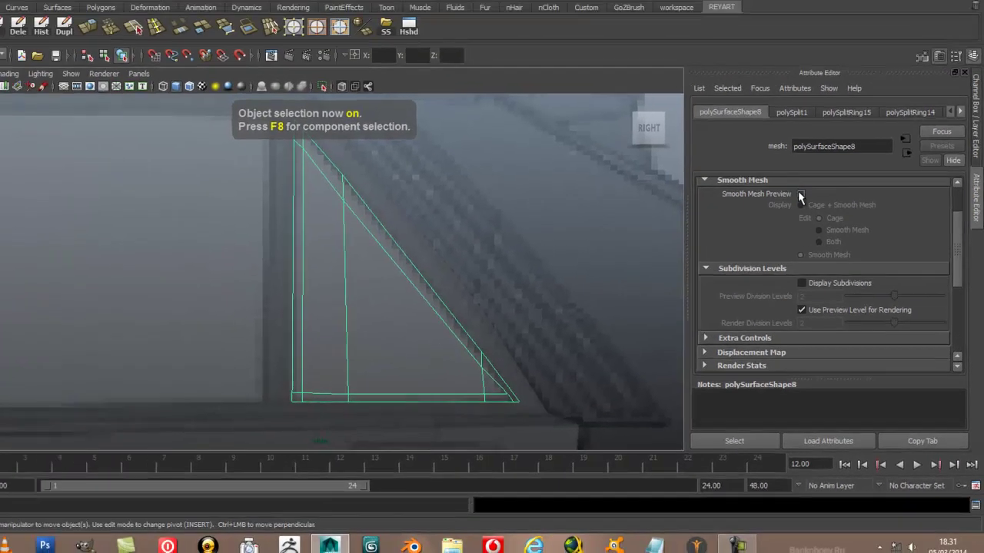
pyautogui.scroll(-5, 415, 297)
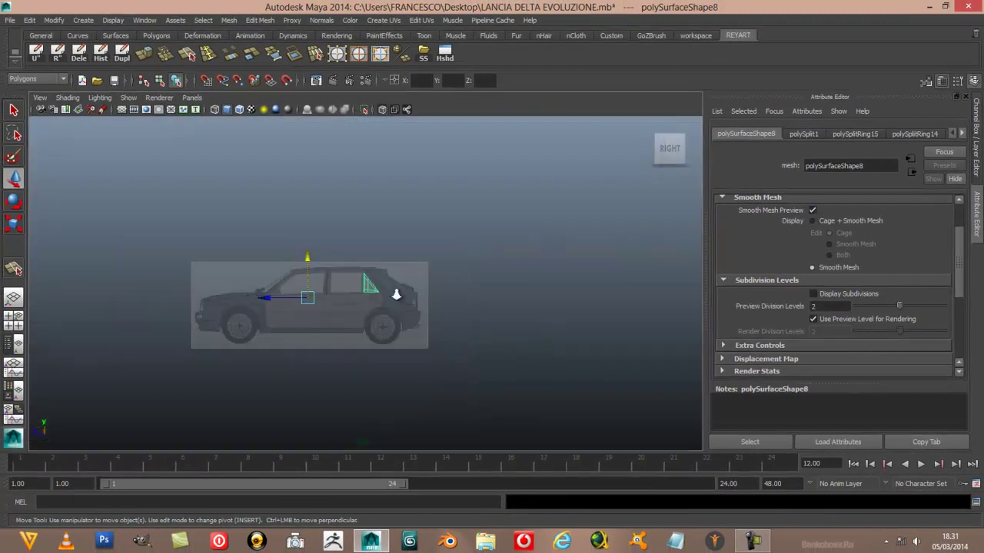
pyautogui.scroll(2, 396, 294)
pyautogui.scroll(2, 395, 294)
pyautogui.scroll(2, 396, 295)
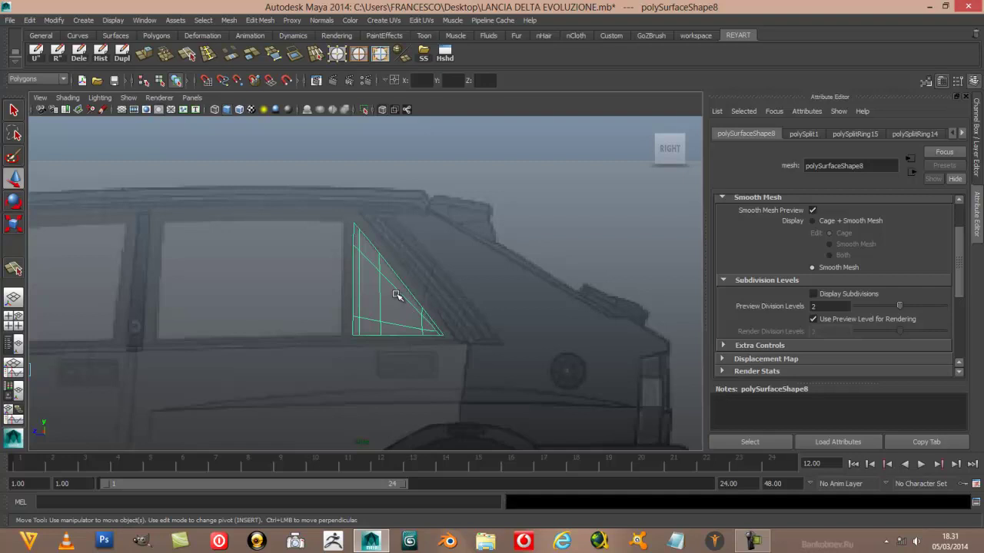
pyautogui.scroll(1, 395, 295)
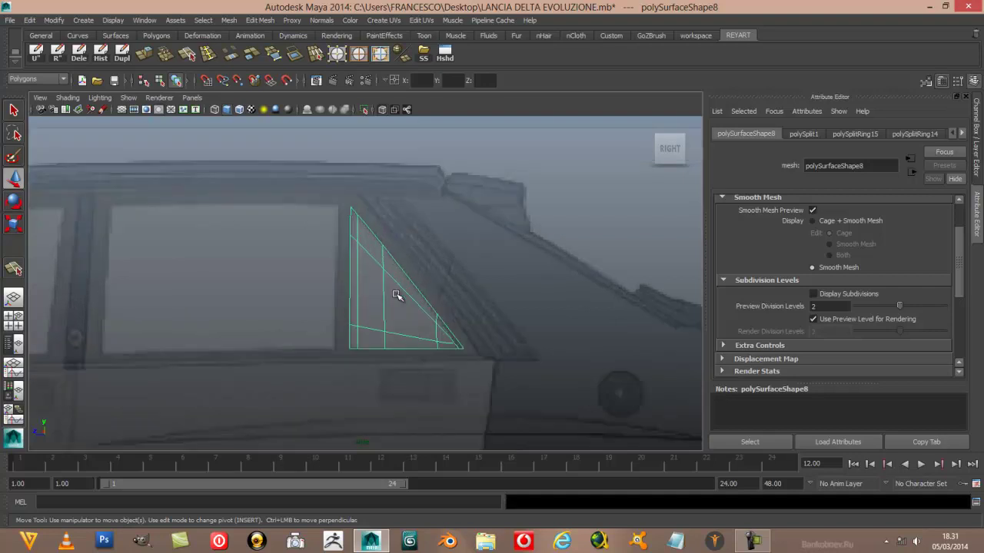
# Reselect the triangle, switch its smooth preview off and delete its construction history
pyautogui.click(435, 271)
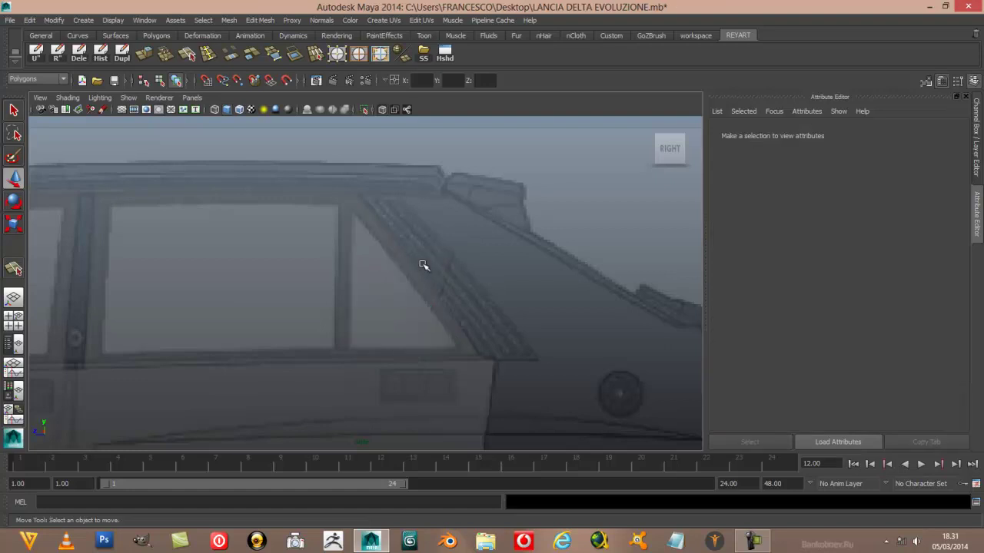
pyautogui.click(398, 283)
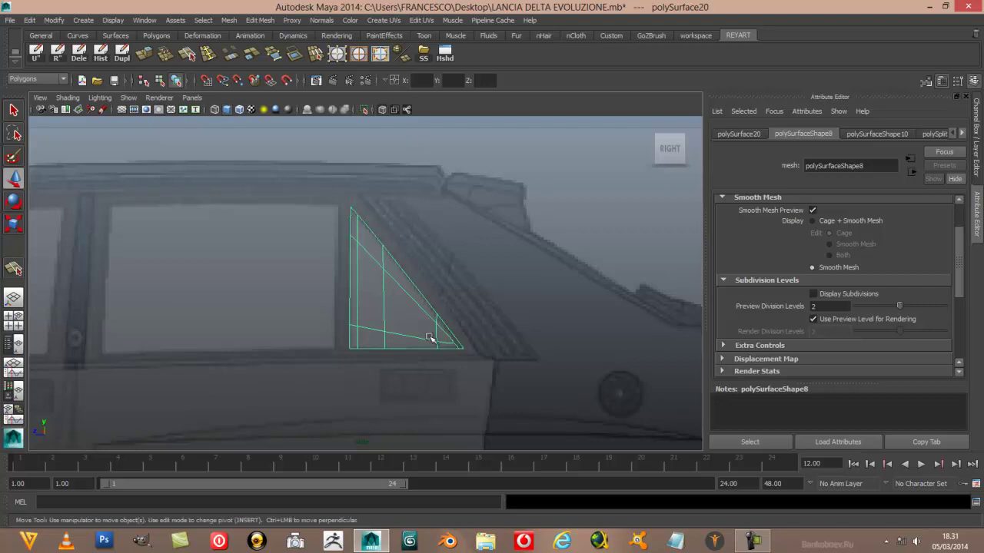
pyautogui.click(812, 210)
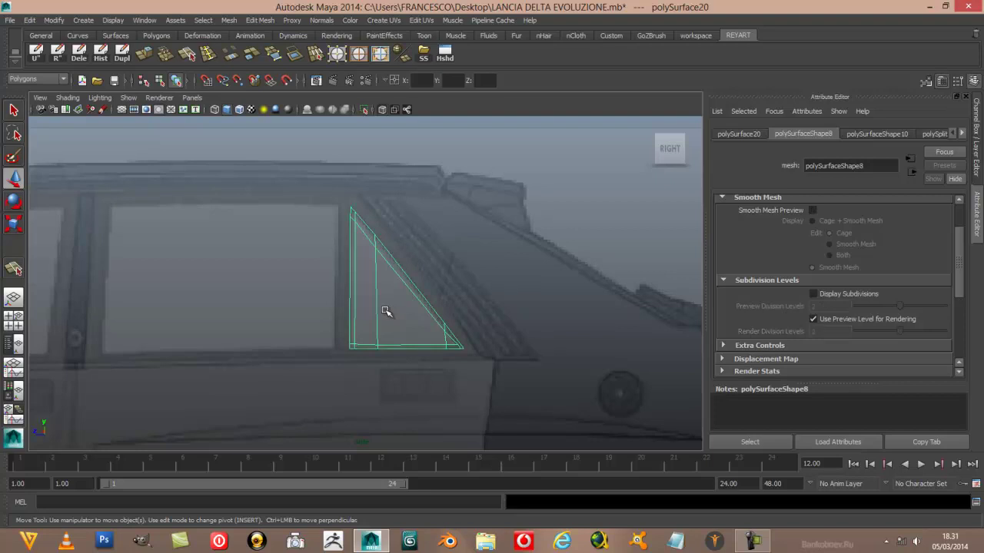
pyautogui.click(100, 55)
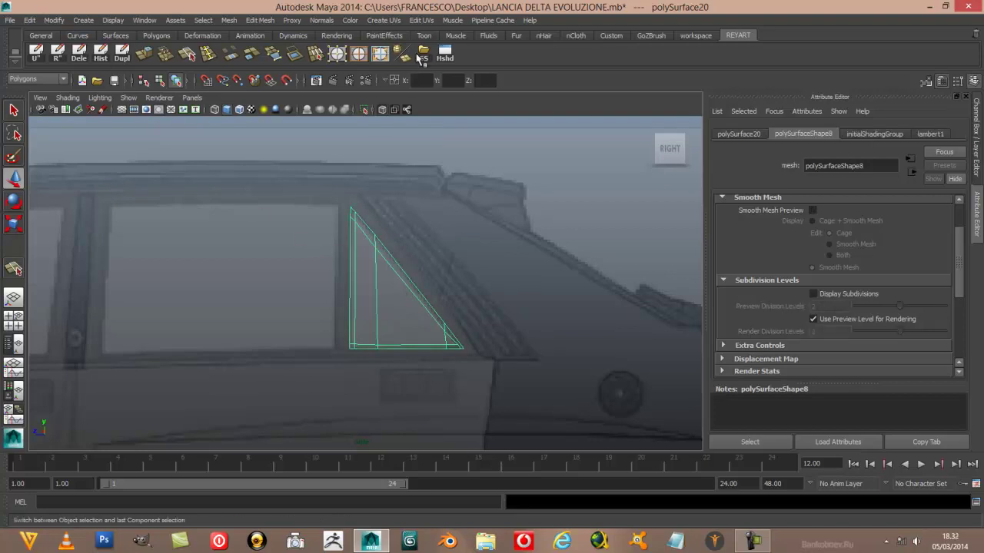
# Save the scene and enable Smooth Mesh Preview on the rectangular glass
pyautogui.hotkey('ctrl', 's')
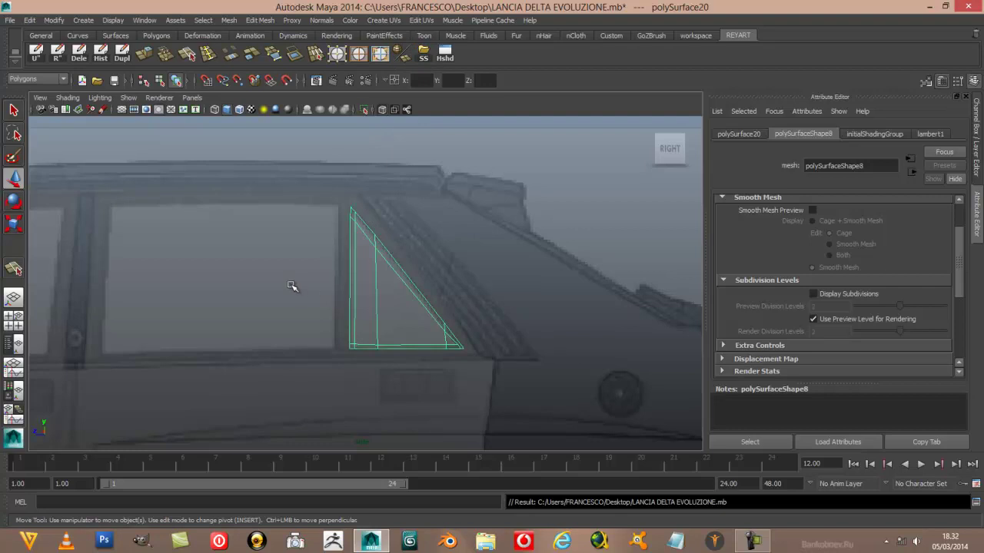
pyautogui.click(292, 286)
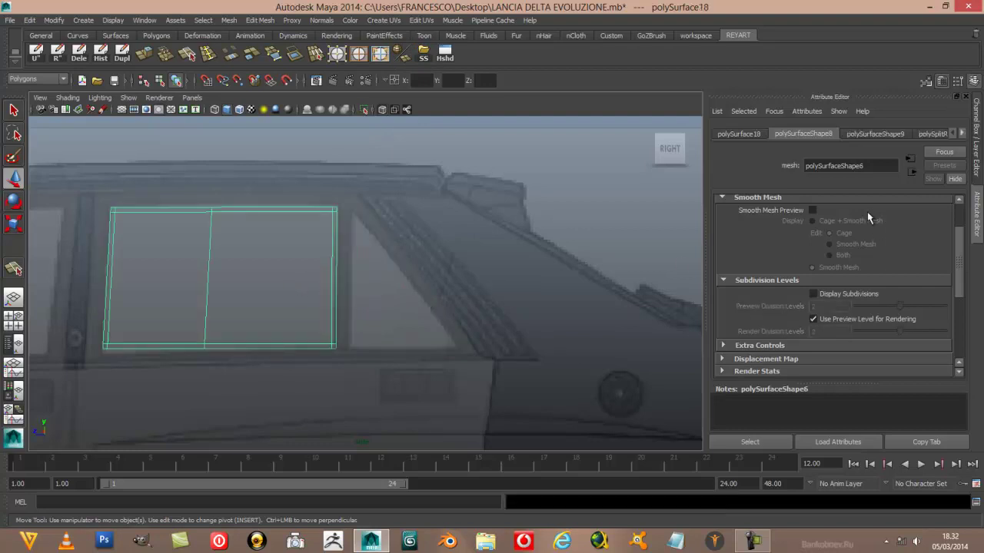
pyautogui.click(812, 212)
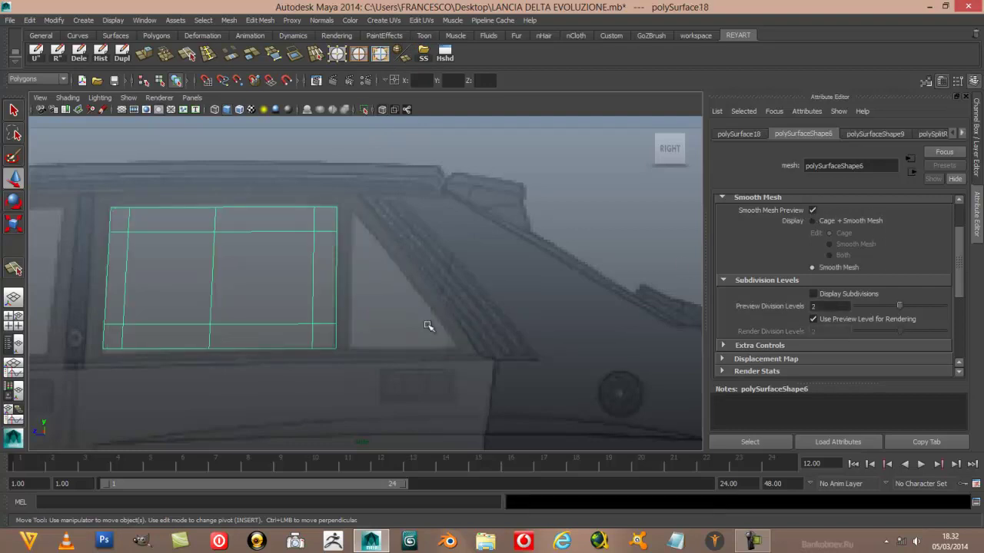
# Enable Smooth Mesh Preview on the triangular glass and the rear door
pyautogui.click(403, 316)
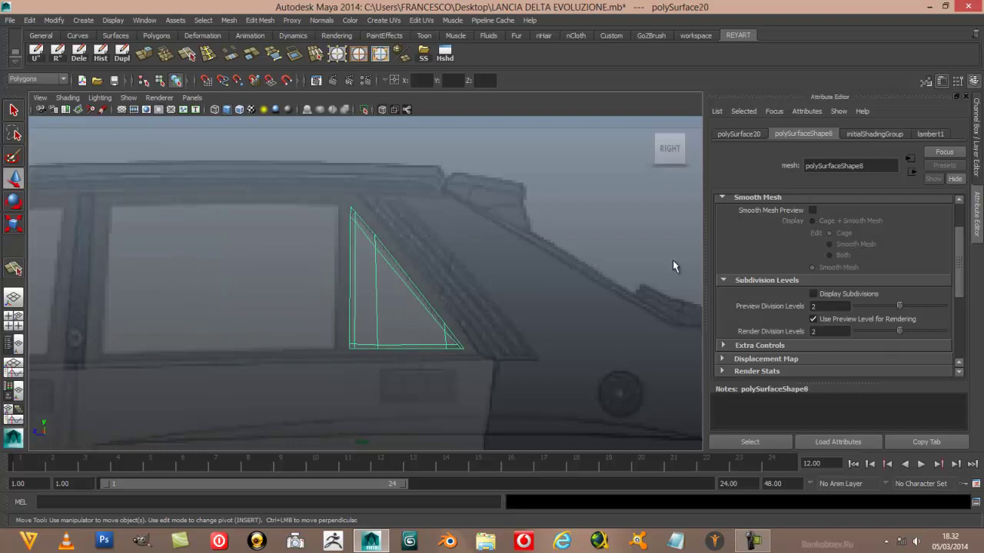
pyautogui.click(812, 212)
pyautogui.click(354, 397)
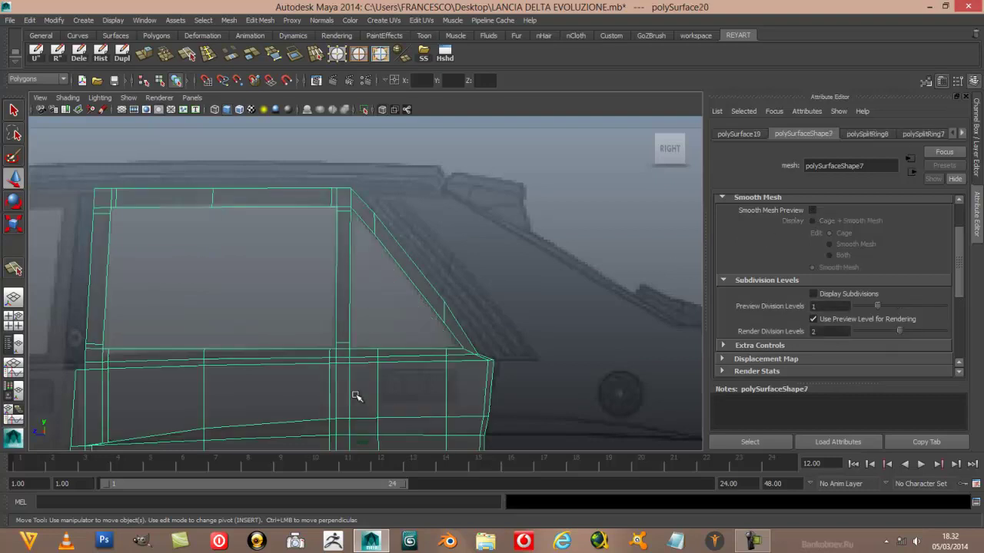
pyautogui.click(813, 211)
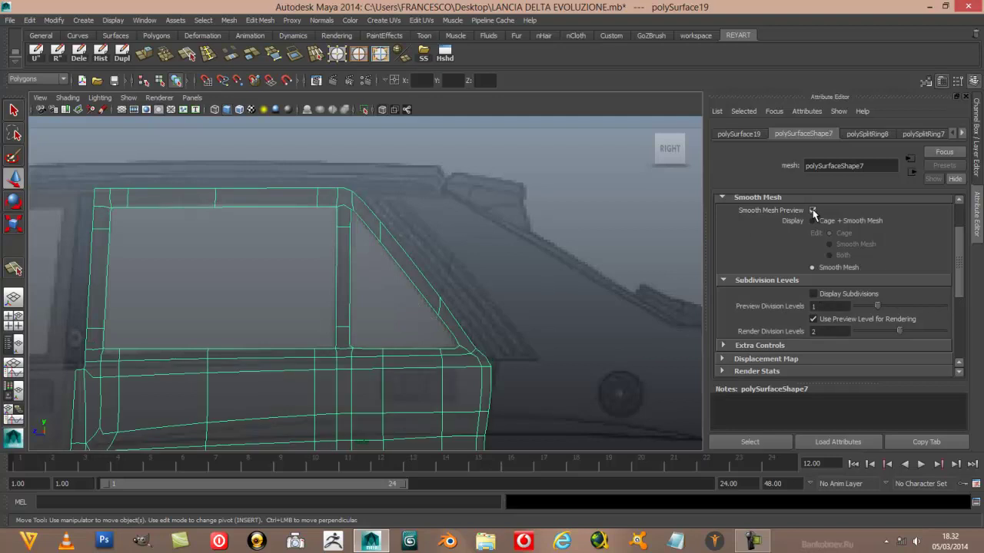
pyautogui.scroll(-5, 386, 328)
pyautogui.scroll(3, 387, 329)
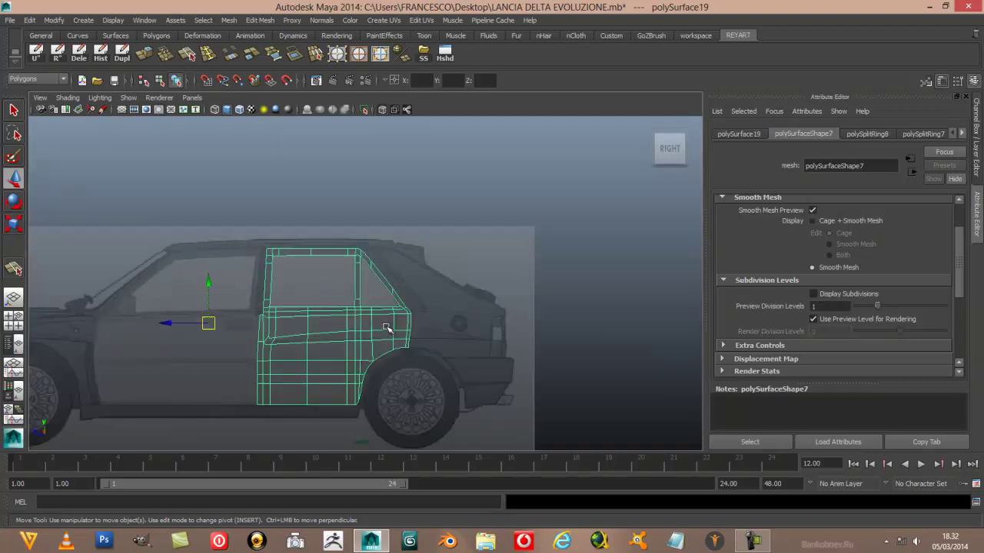
pyautogui.scroll(2, 387, 328)
# Switch to a single maximized perspective view and orbit around the car body
pyautogui.press('space')
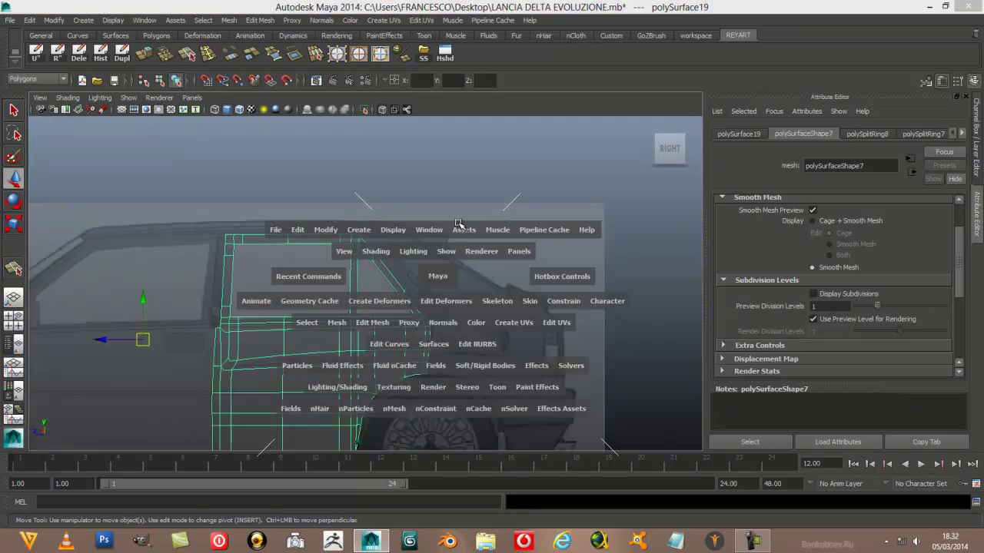
pyautogui.press('space')
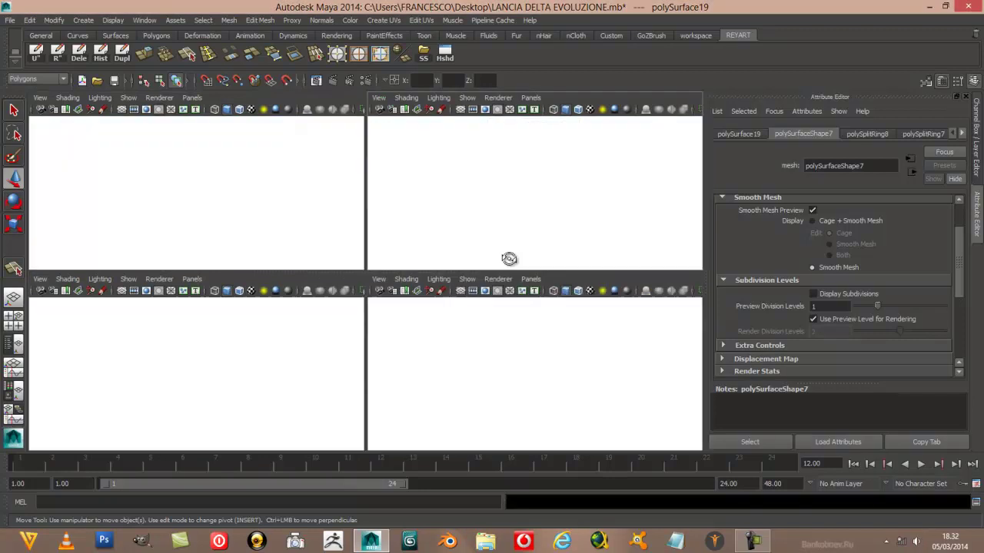
pyautogui.moveTo(531, 321)
pyautogui.keyDown('alt'); pyautogui.mouseDown()
pyautogui.moveTo(489, 328)
pyautogui.moveTo(560, 241)
pyautogui.moveTo(672, 251)
pyautogui.moveTo(579, 251)
pyautogui.moveTo(527, 279)
pyautogui.moveTo(508, 308)
pyautogui.moveTo(386, 256)
pyautogui.moveTo(612, 237)
pyautogui.moveTo(670, 253)
pyautogui.mouseUp(); pyautogui.keyUp('alt')
pyautogui.click(550, 243)
pyautogui.moveTo(471, 236)
pyautogui.keyDown('alt'); pyautogui.mouseDown()
pyautogui.moveTo(444, 254)
pyautogui.moveTo(439, 290)
pyautogui.moveTo(500, 239)
pyautogui.mouseUp(); pyautogui.keyUp('alt')
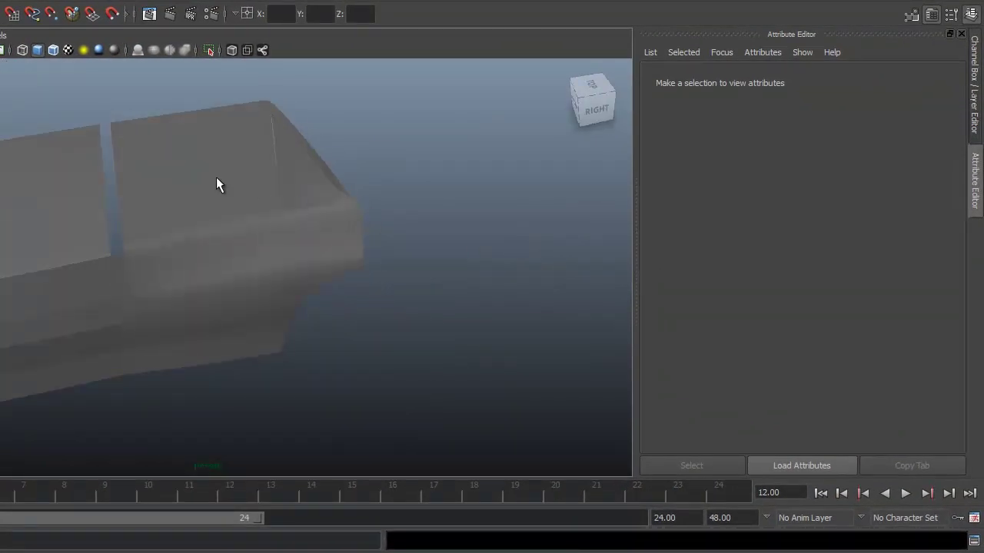
# Enable Wireframe on Shaded, review the car, then select the rectangular window and rear door
pyautogui.click(218, 184)
pyautogui.click(53, 51)
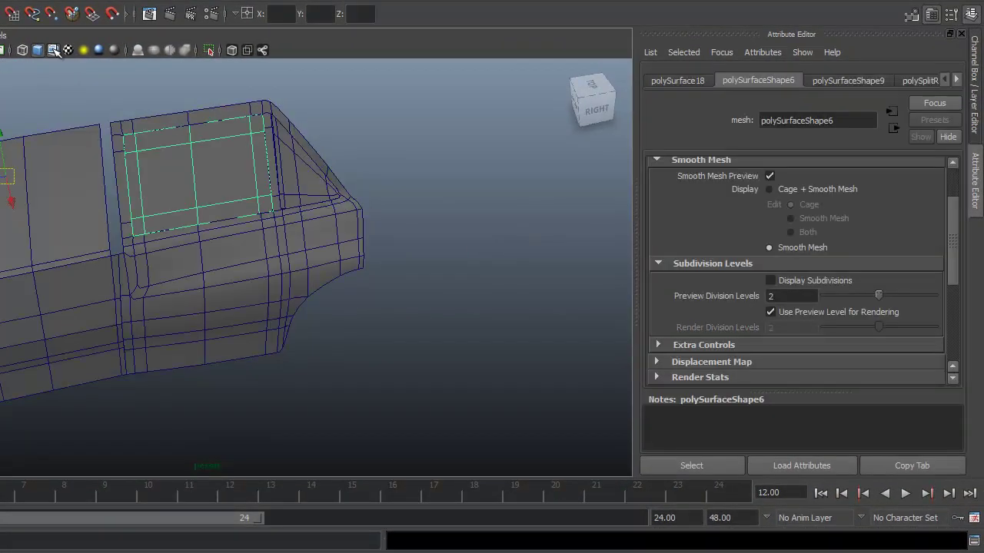
pyautogui.click(413, 177)
pyautogui.keyDown('alt'); pyautogui.moveTo(413, 178); pyautogui.dragTo(361, 173); pyautogui.keyUp('alt')
pyautogui.click(50, 49)
pyautogui.click(51, 48)
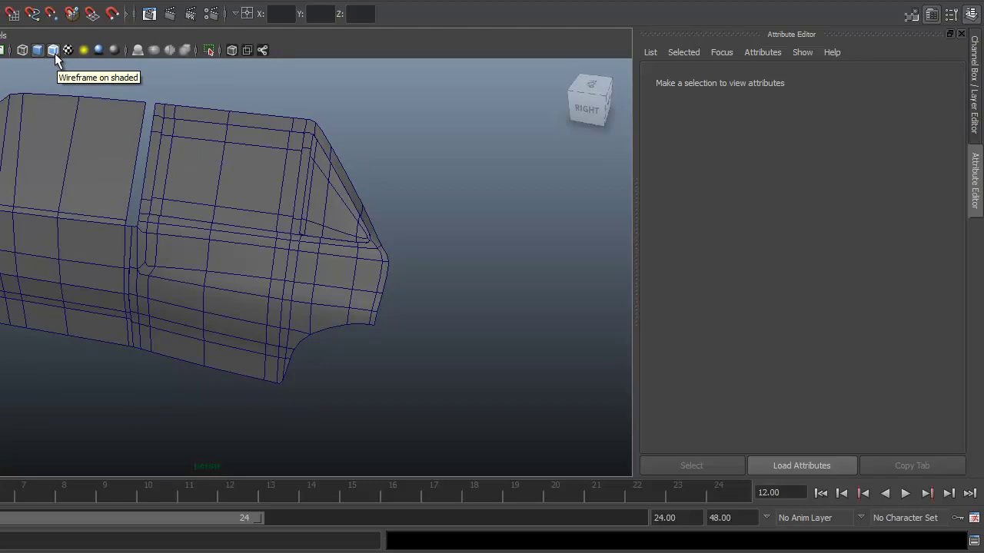
pyautogui.moveTo(438, 217)
pyautogui.keyDown('alt'); pyautogui.mouseDown()
pyautogui.moveTo(525, 213)
pyautogui.moveTo(458, 213)
pyautogui.moveTo(472, 208)
pyautogui.moveTo(494, 210)
pyautogui.moveTo(400, 225)
pyautogui.moveTo(437, 210)
pyautogui.moveTo(505, 219)
pyautogui.moveTo(457, 219)
pyautogui.moveTo(482, 209)
pyautogui.mouseUp(); pyautogui.keyUp('alt')
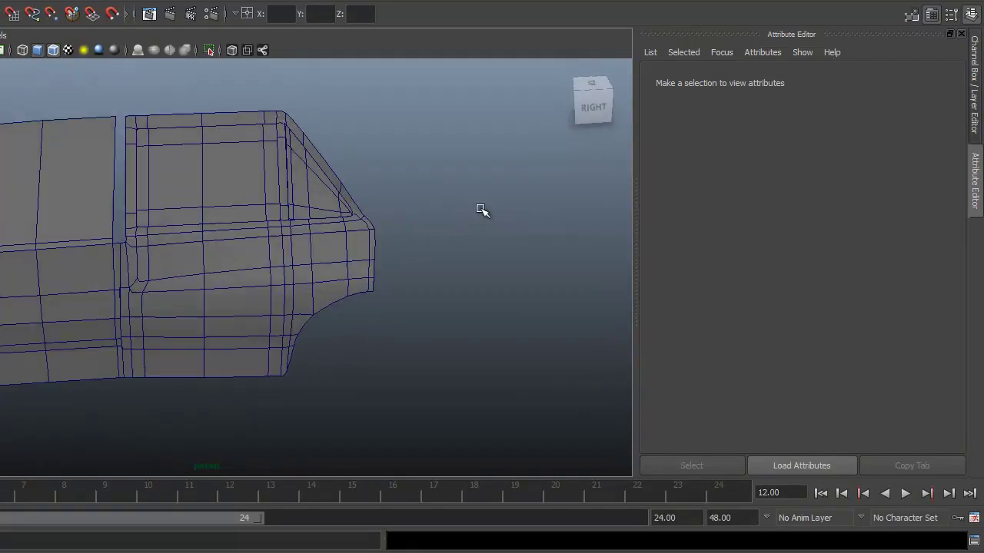
pyautogui.click(241, 184)
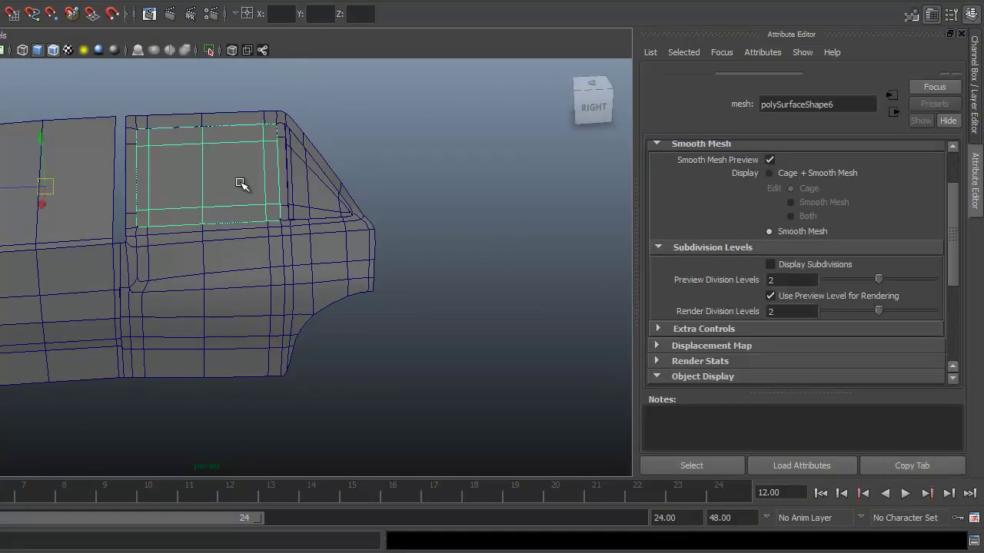
pyautogui.click(253, 248)
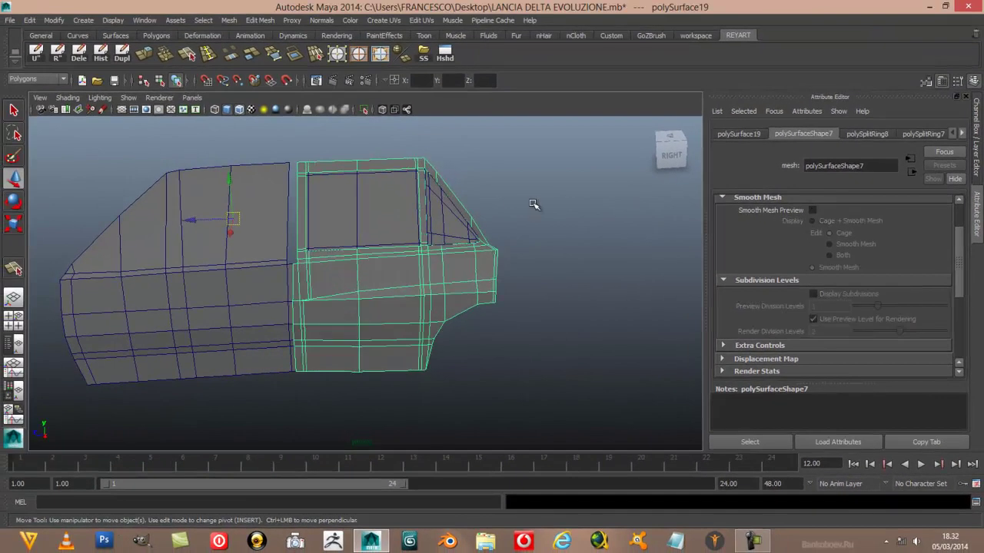
# Select the triangular quarter glass and uncheck its Smooth Mesh Preview to show the cage
pyautogui.click(450, 213)
pyautogui.click(813, 210)
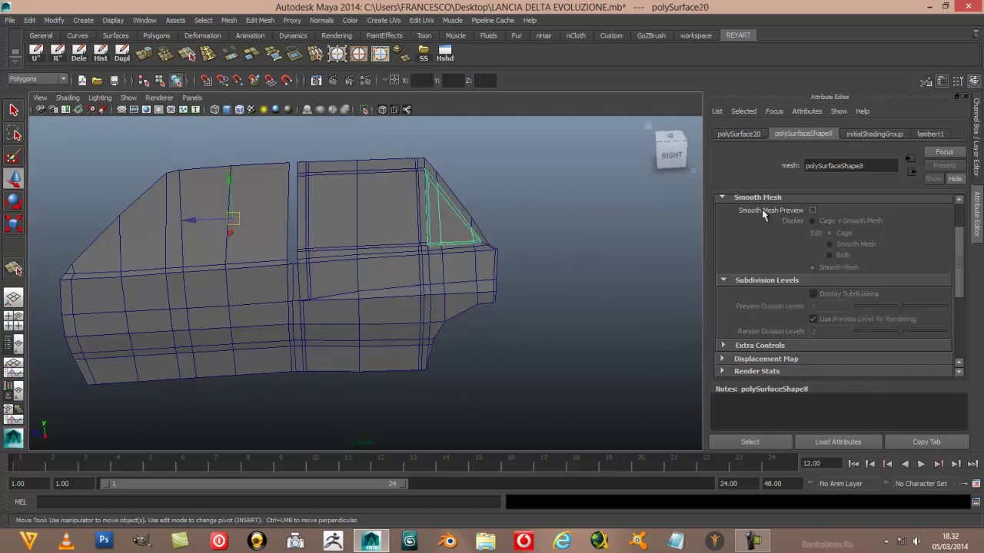
pyautogui.moveTo(543, 239)
pyautogui.keyDown('alt'); pyautogui.mouseDown()
pyautogui.moveTo(522, 236)
pyautogui.moveTo(554, 232)
pyautogui.mouseUp(); pyautogui.keyUp('alt')
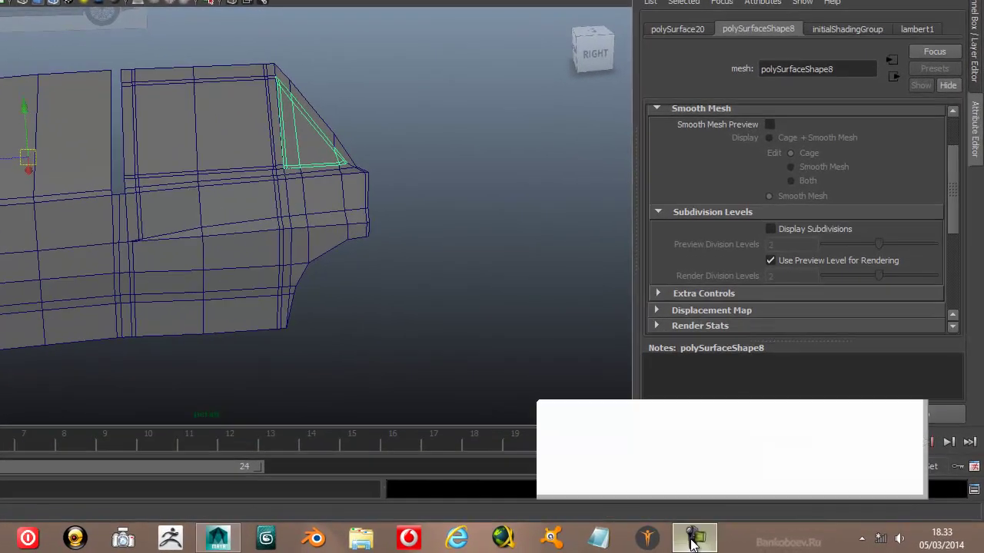
pyautogui.click(691, 543)
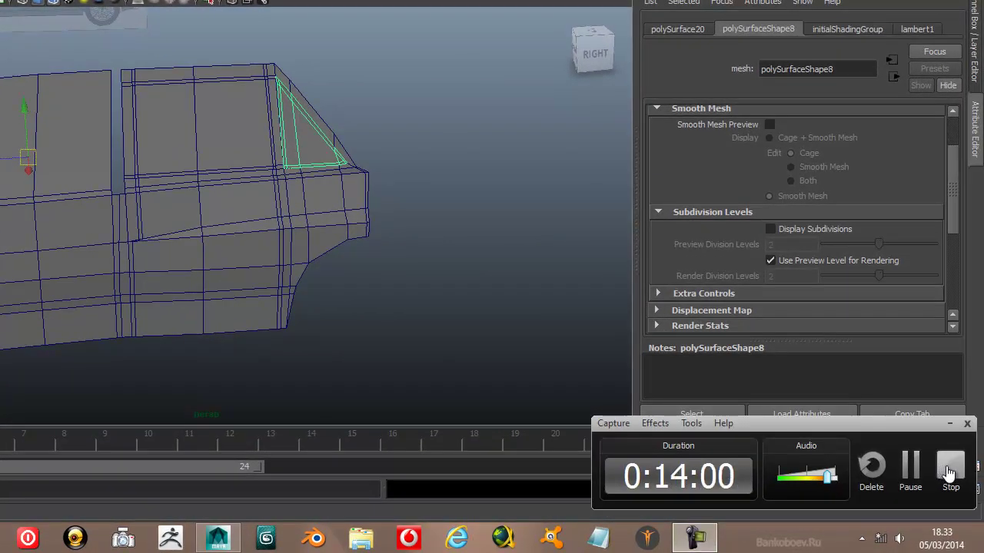